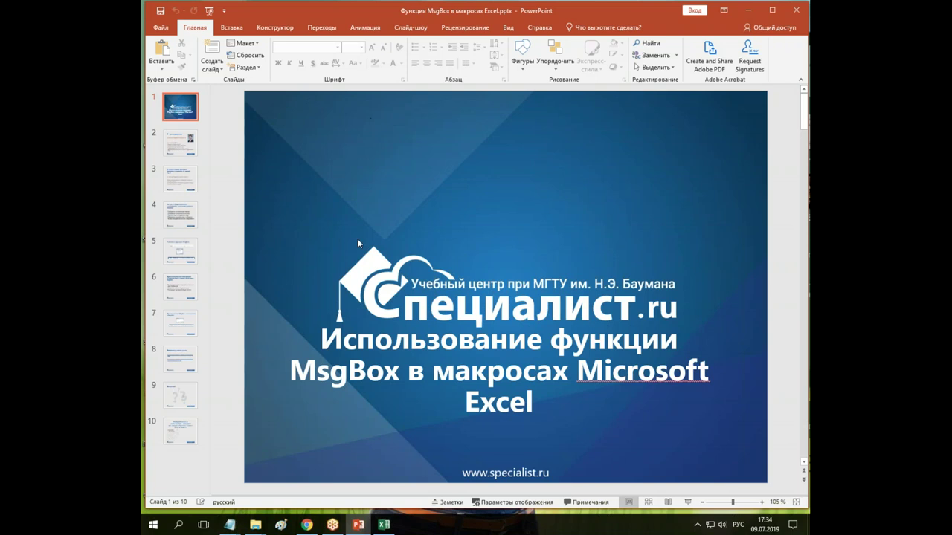
- Step past slide 2 (the instructor) to slide 3, which lists the two MsgBox topics
click(190, 148)
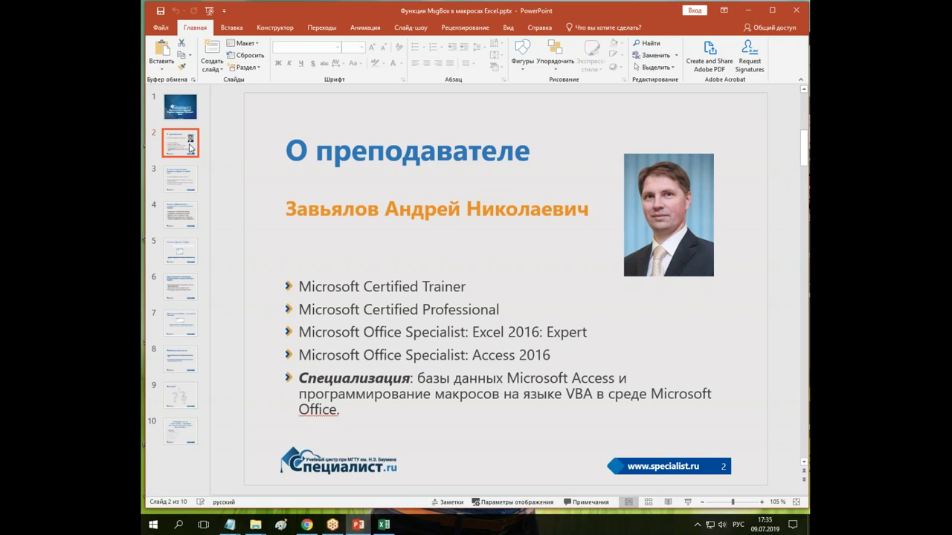
click(180, 174)
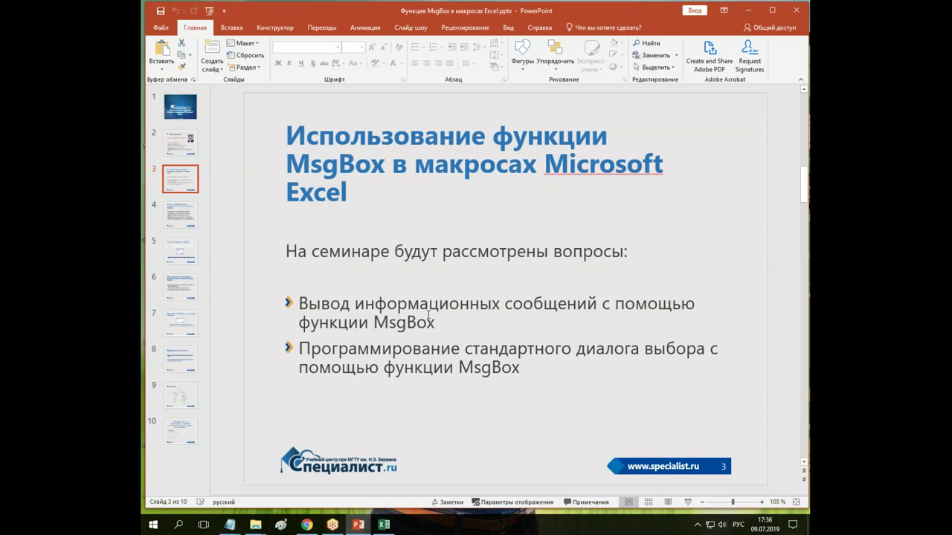
drag(444, 324, 298, 304)
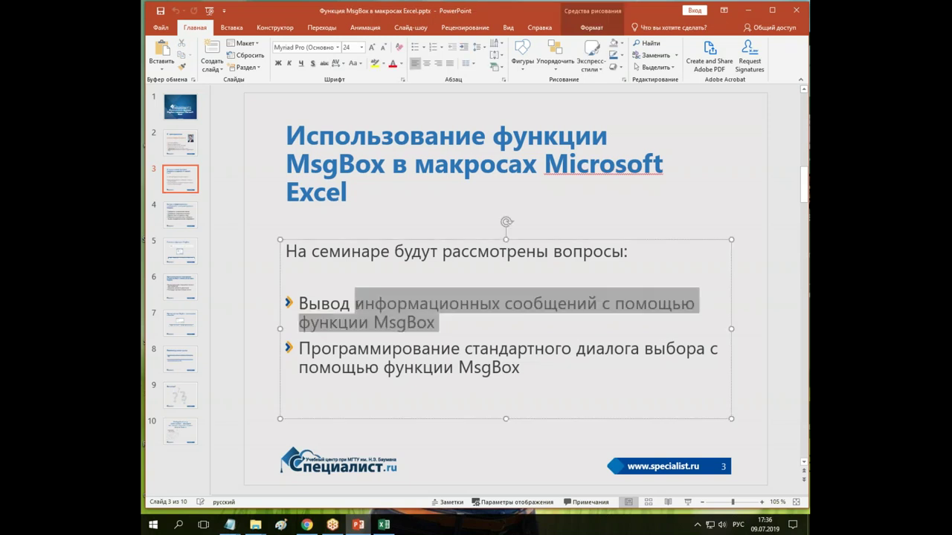
click(311, 251)
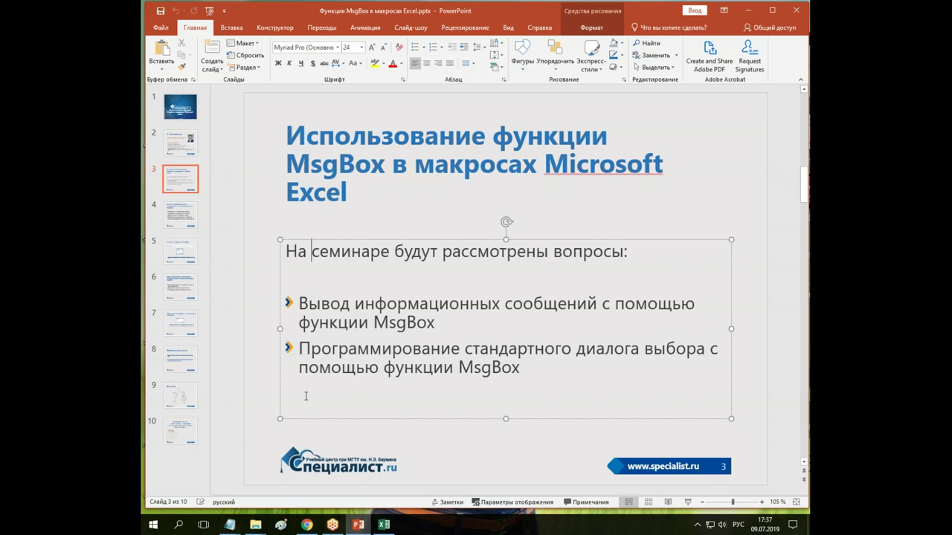
click(185, 220)
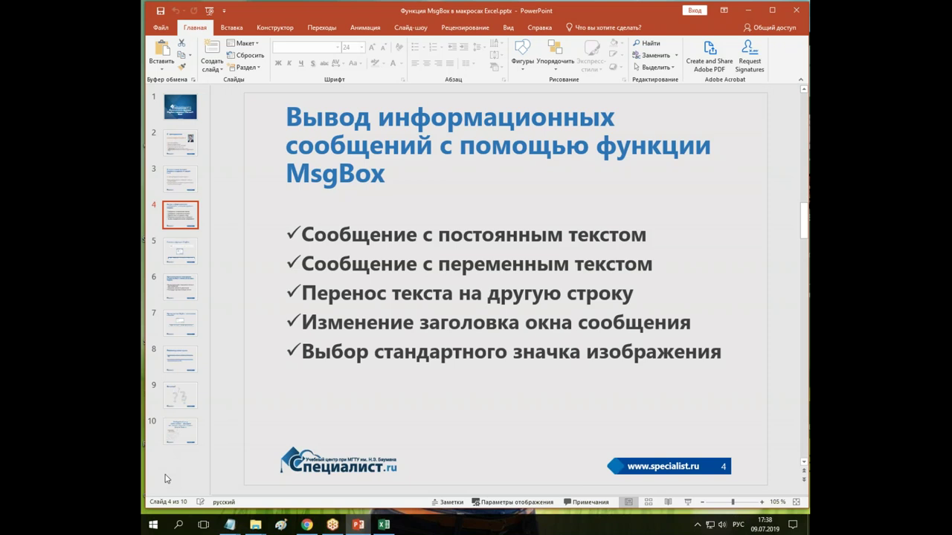
- Launch Excel with a blank workbook, enlarge its window, pin the ribbon, and open Save As > Browse
click(154, 524)
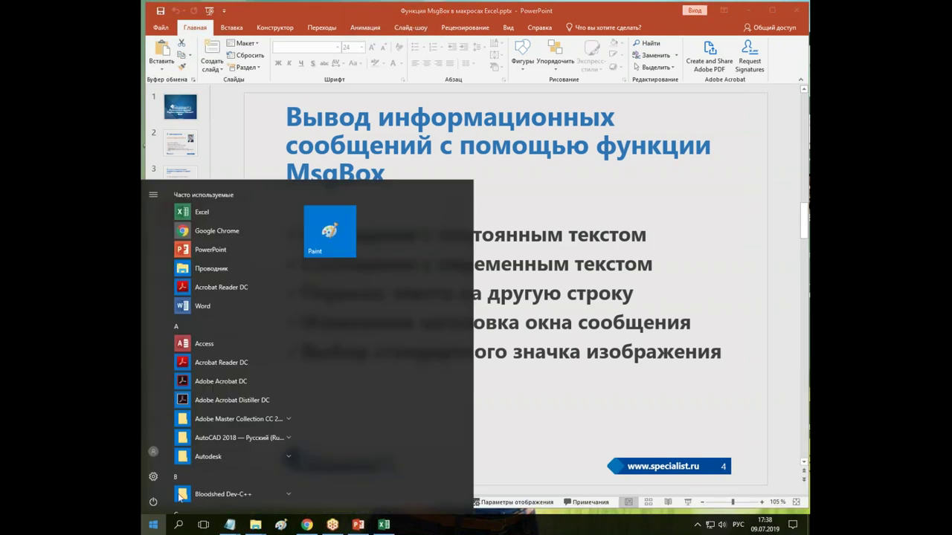
click(209, 214)
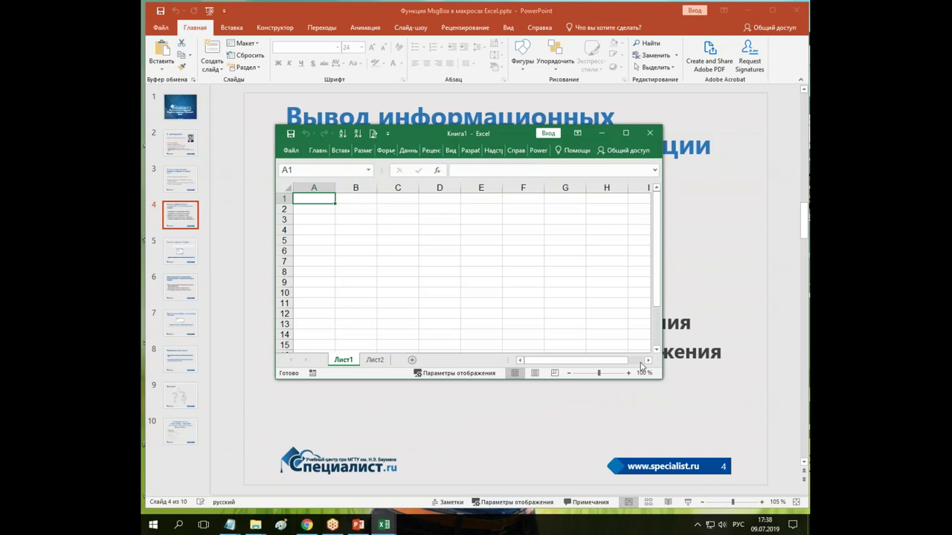
drag(659, 377, 718, 442)
click(466, 258)
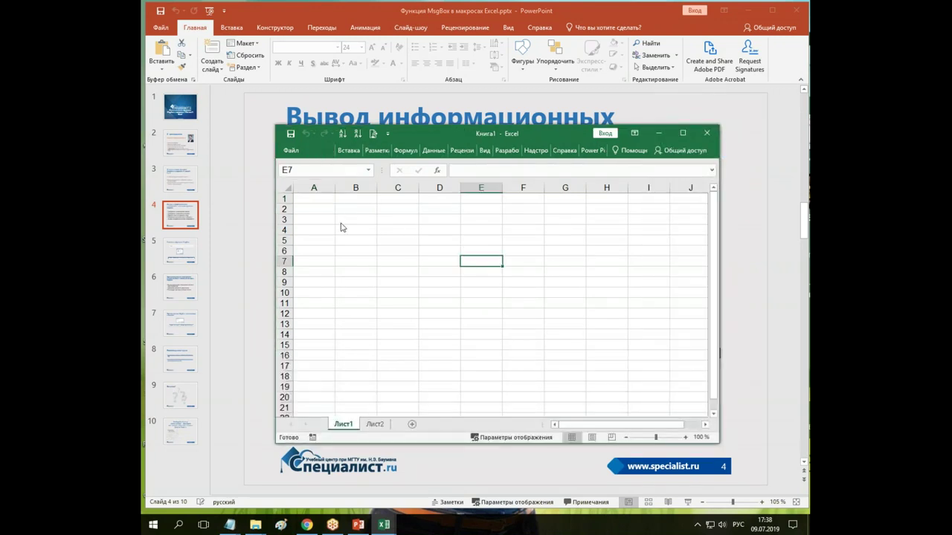
click(360, 289)
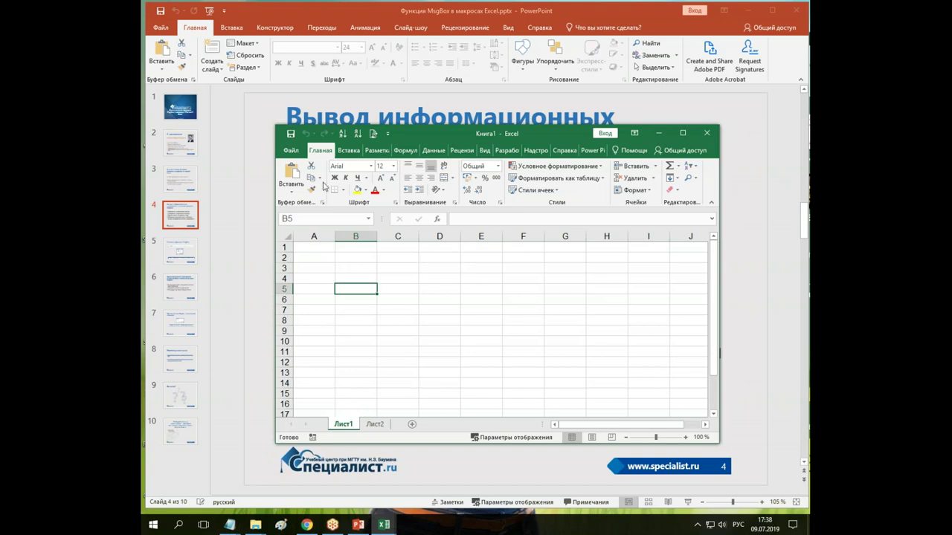
click(290, 134)
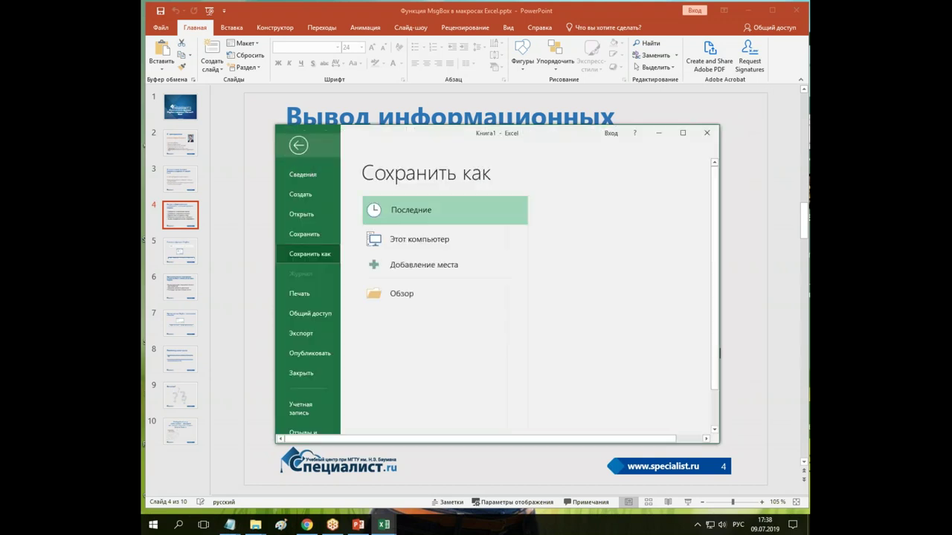
click(402, 293)
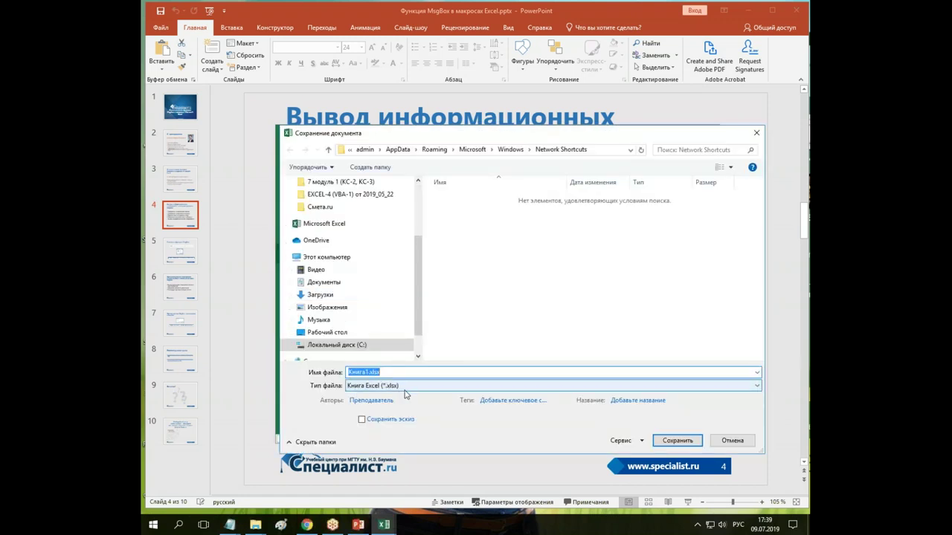
- Choose the macro-enabled .xlsm format and name the file 'Примеры MsgBox'
click(422, 391)
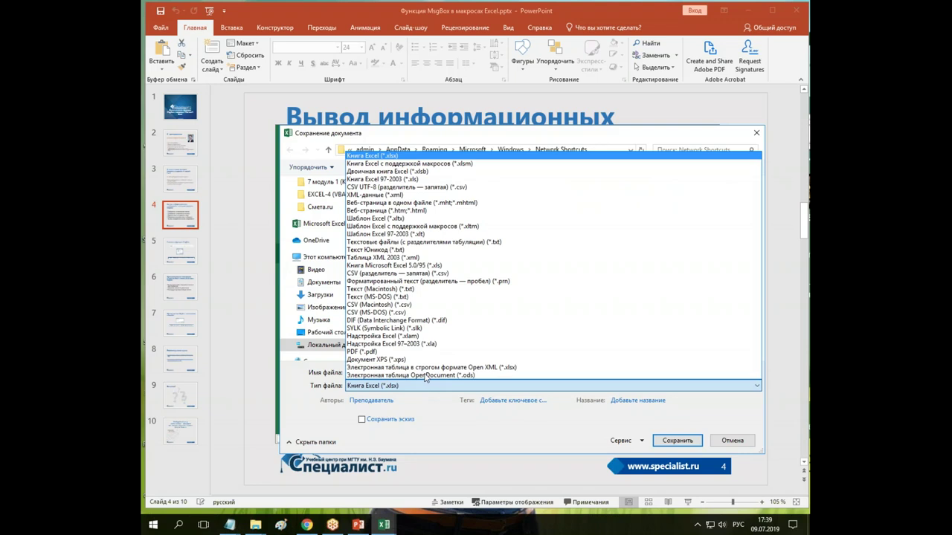
click(415, 165)
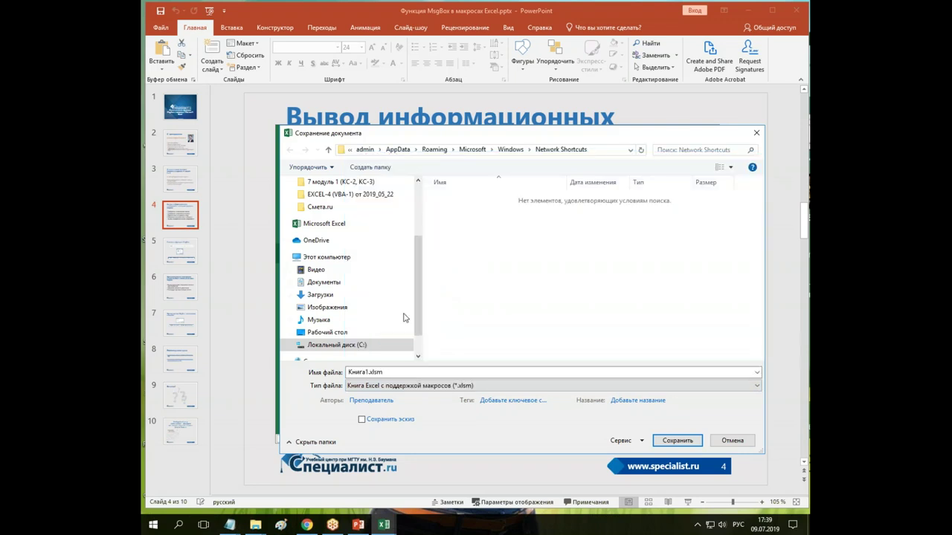
double_click(413, 371)
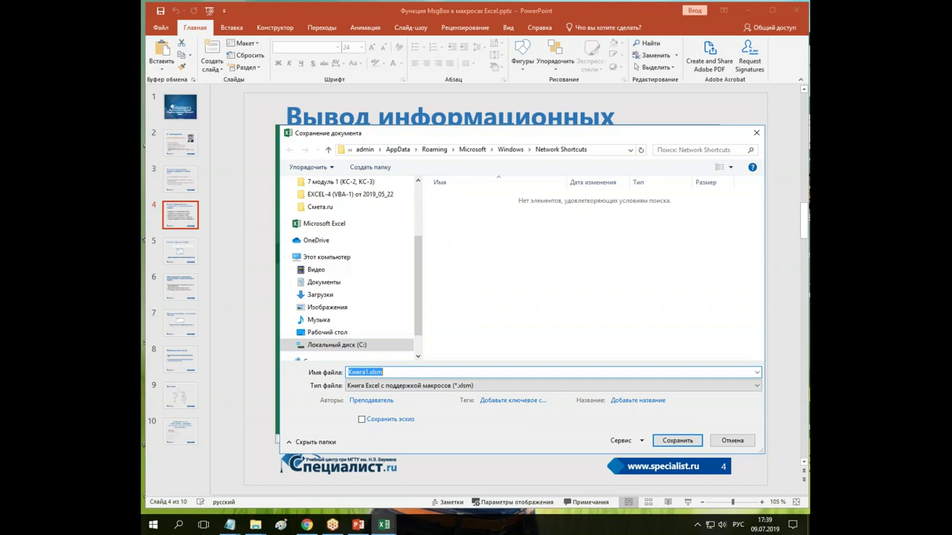
text(Примеры)
key(alt+shift)
text(MsgBox)
- Save the workbook into the Desktop's Семинар_2019_2 folder, then select cell D5
scroll(421, 257, up, 1)
scroll(422, 251, up, 2)
scroll(423, 233, up, 1)
scroll(423, 216, up, 1)
scroll(428, 212, up, 1)
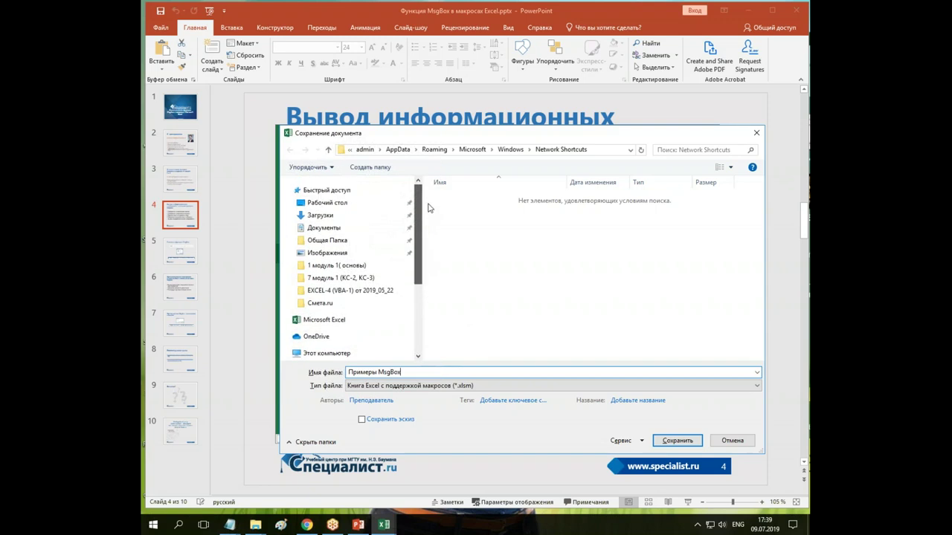
click(342, 206)
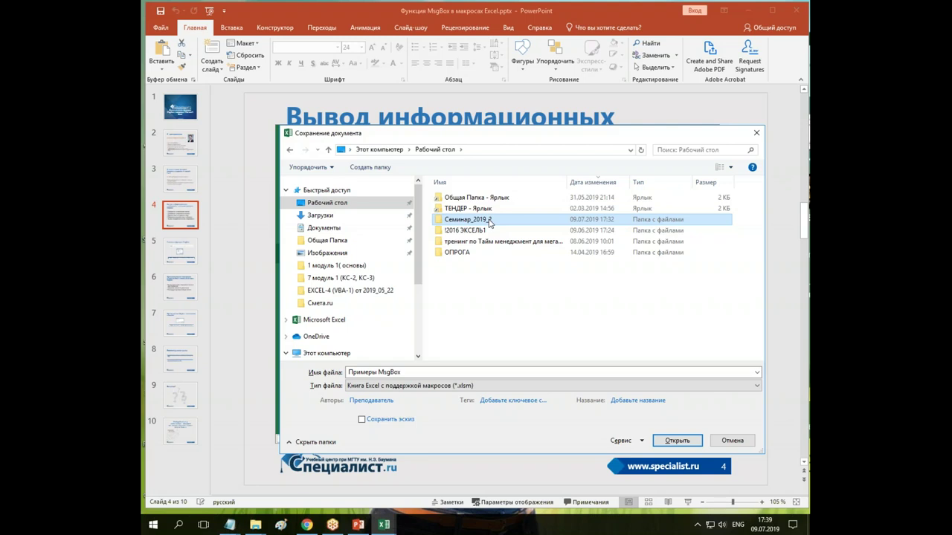
double_click(465, 223)
click(671, 441)
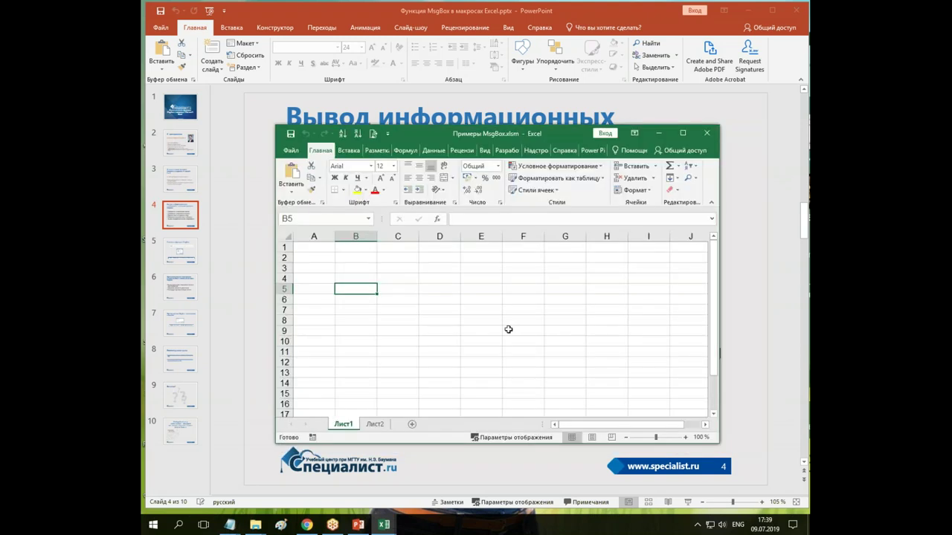
click(434, 289)
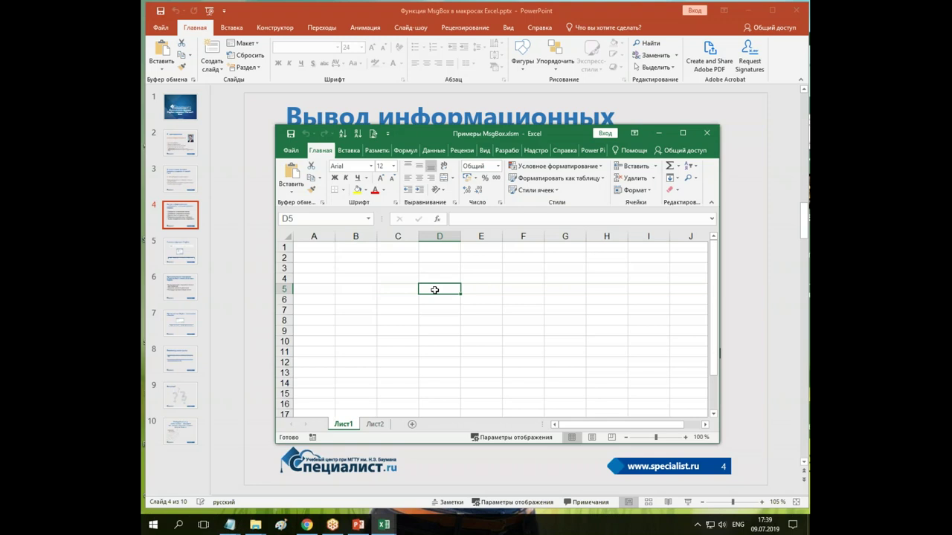
- Open the Visual Basic editor from the Developer tab and begin enlarging its window
click(507, 152)
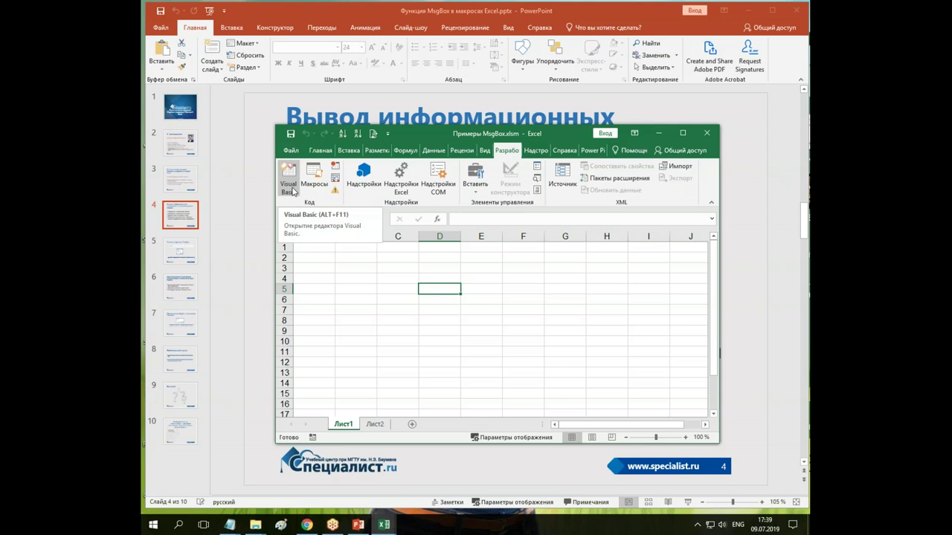
click(347, 310)
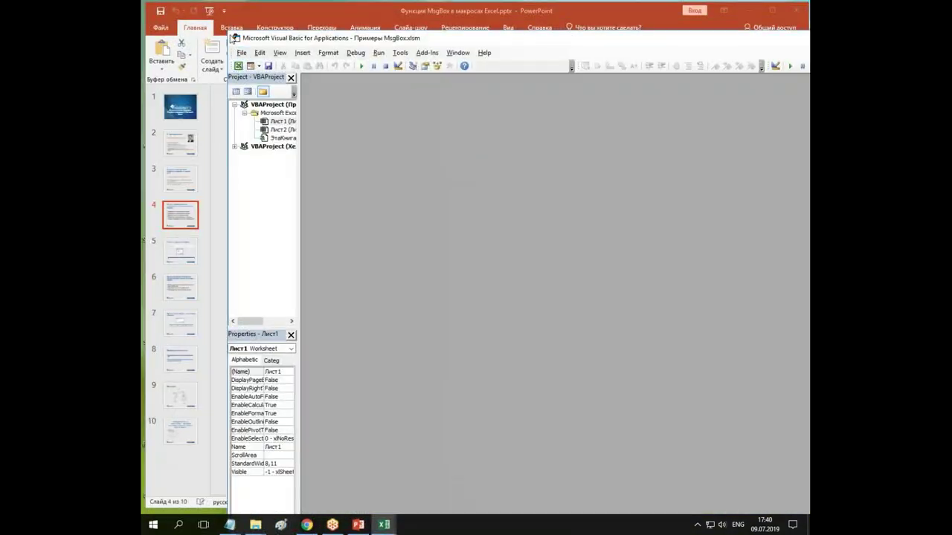
drag(229, 32, 200, 117)
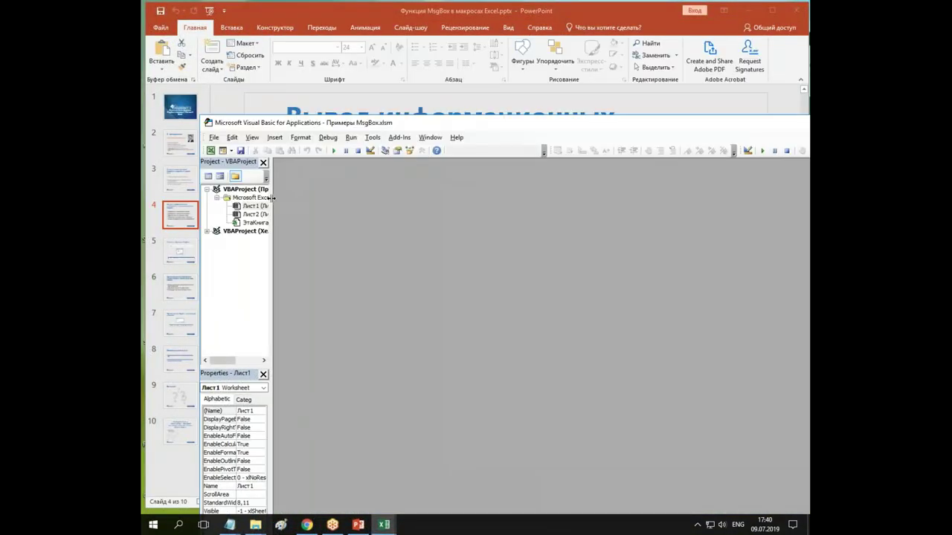
- Enlarge the VBA window, widen the Project pane, and select the Примеры MsgBox.xlsm project
drag(199, 116, 171, 54)
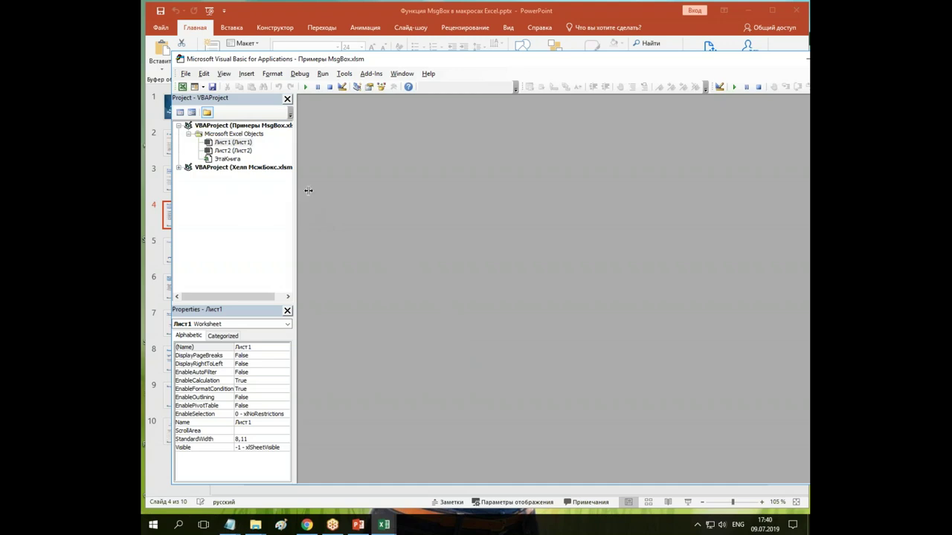
drag(308, 190, 327, 191)
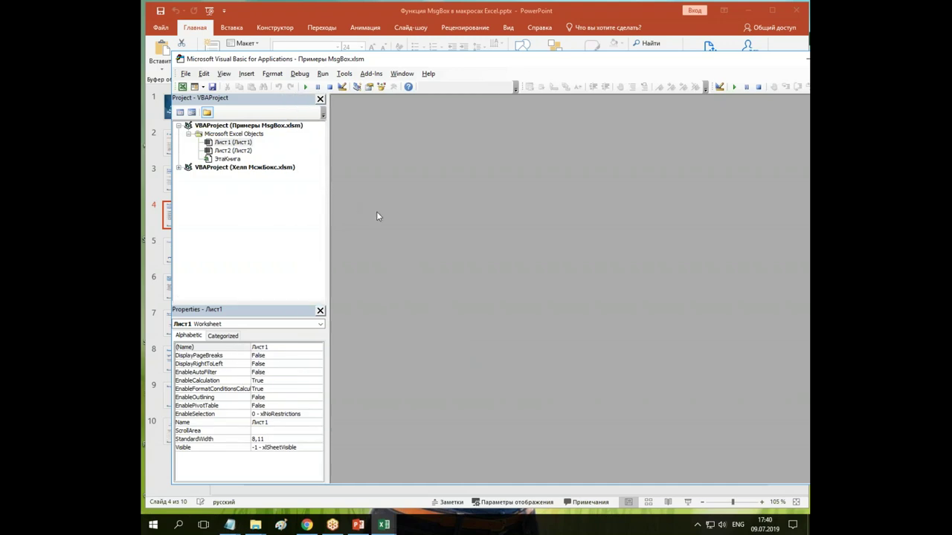
click(239, 128)
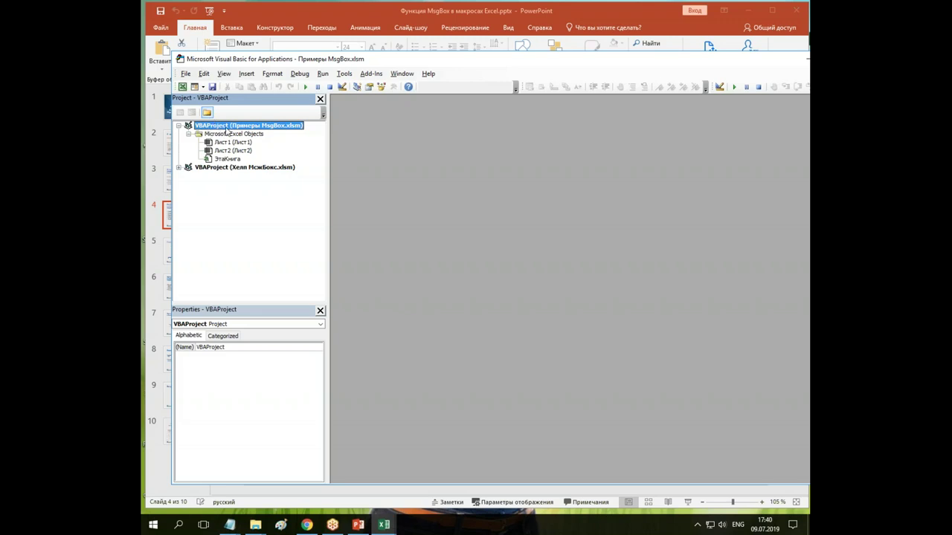
- Insert a new code module (Module1) and select its Option Explicit line
click(246, 75)
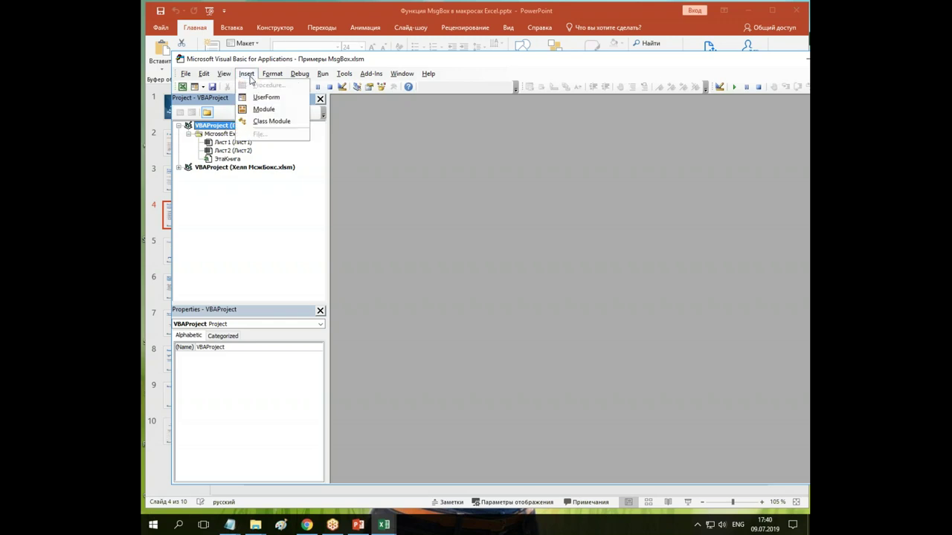
click(264, 110)
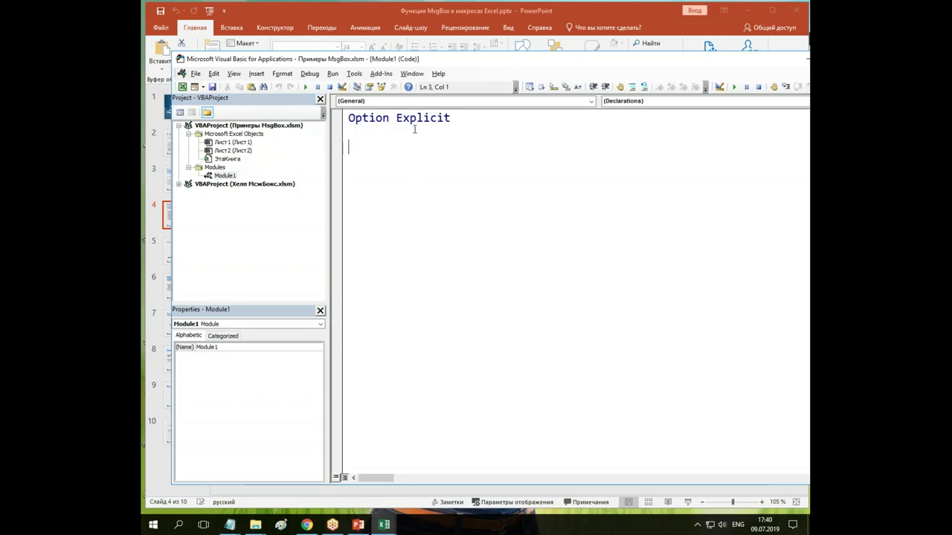
drag(457, 121, 336, 124)
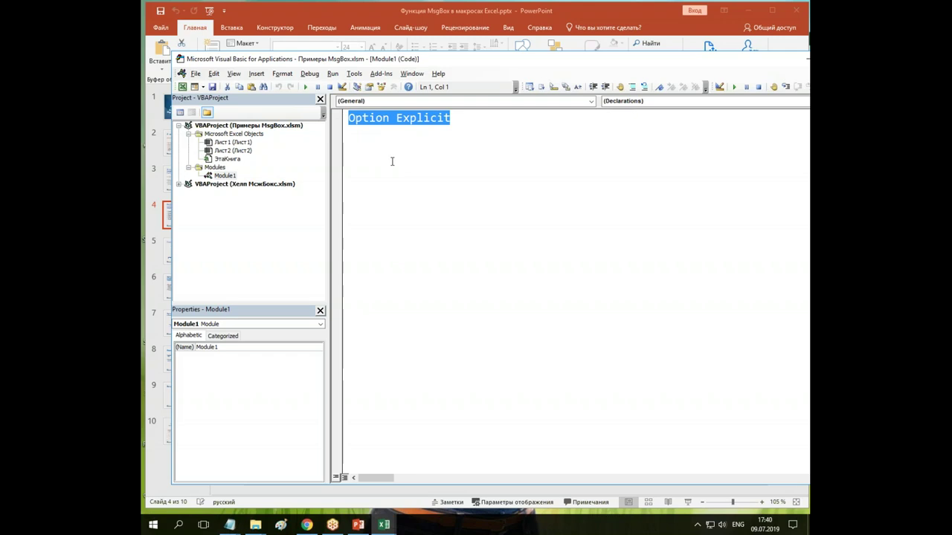
- Hide the Edit and Debug toolbars and delete the Option Explicit line
right_click(563, 90)
click(569, 110)
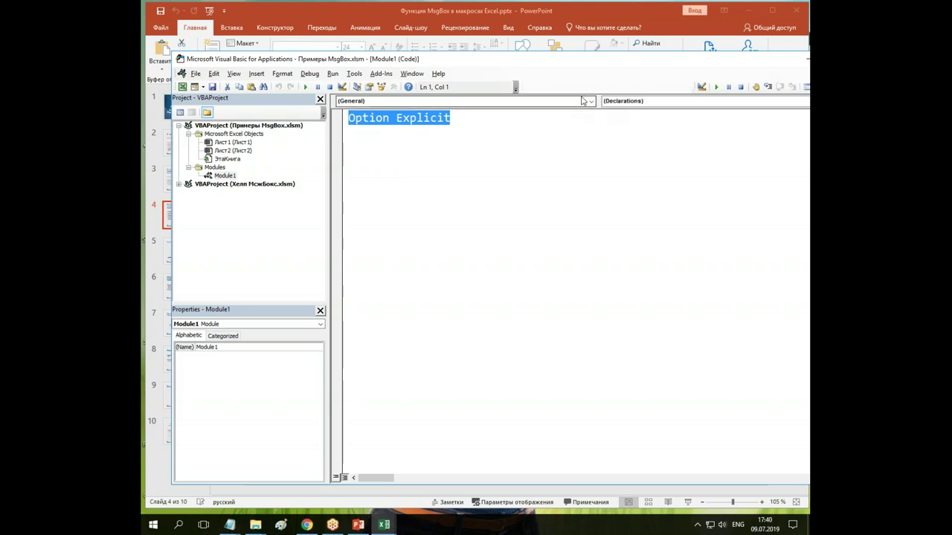
right_click(726, 91)
click(751, 99)
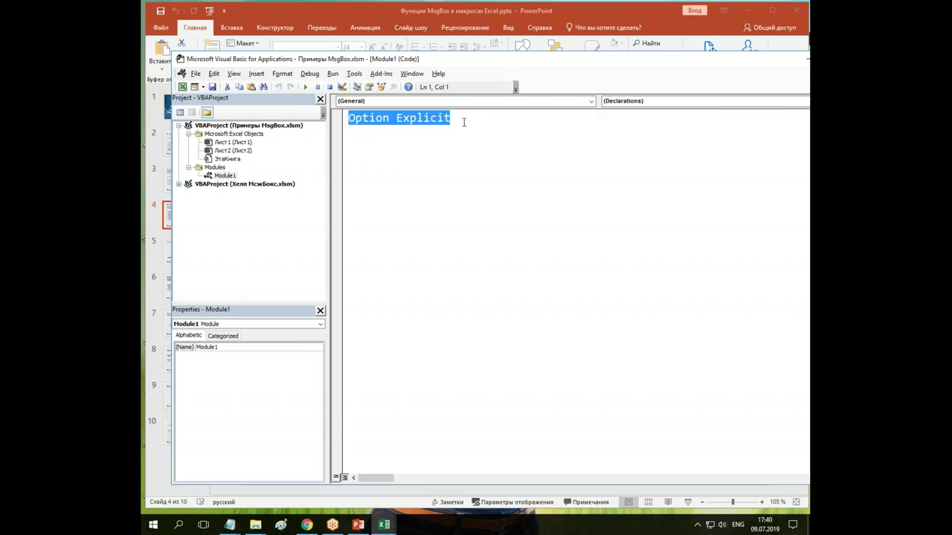
key(Delete)
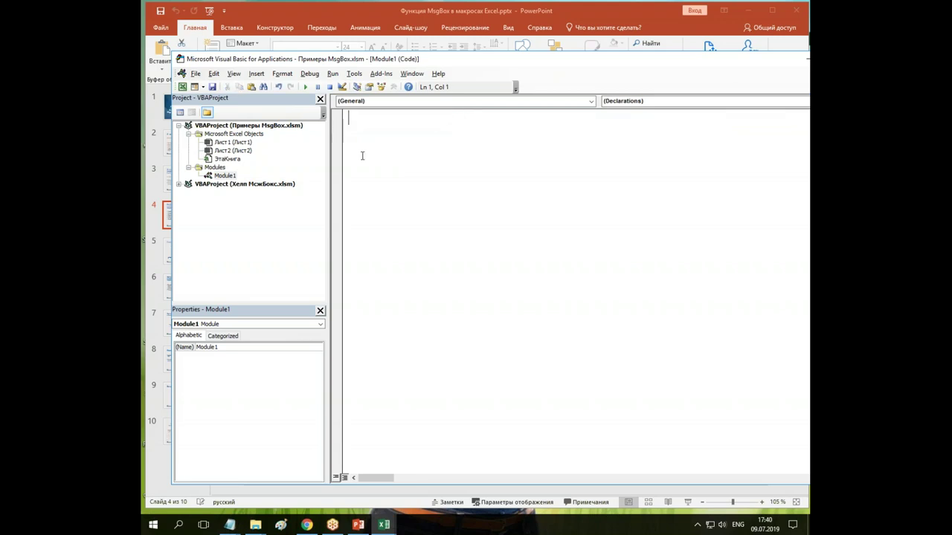
key(BackSpace)
- Move the VBA window down and bring PowerPoint's slide 4 to the front
drag(342, 59, 342, 203)
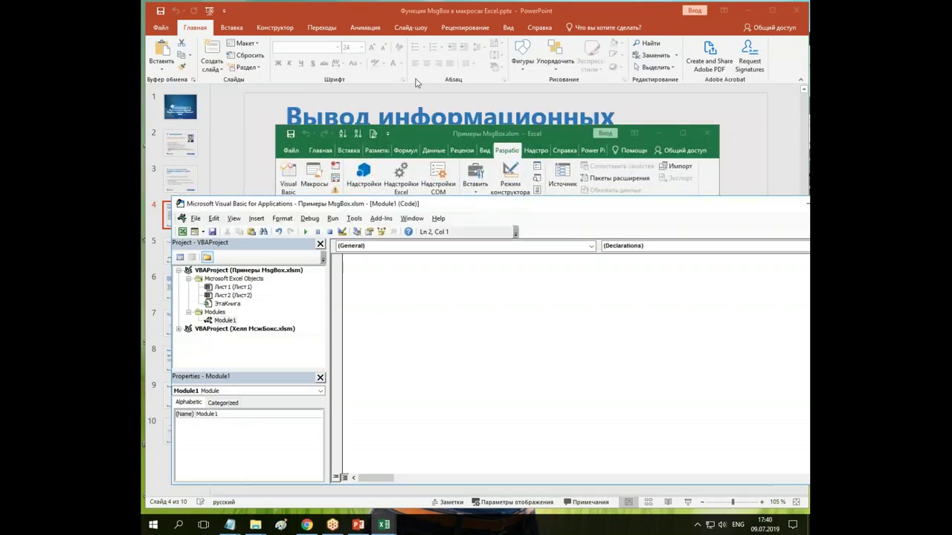
click(336, 10)
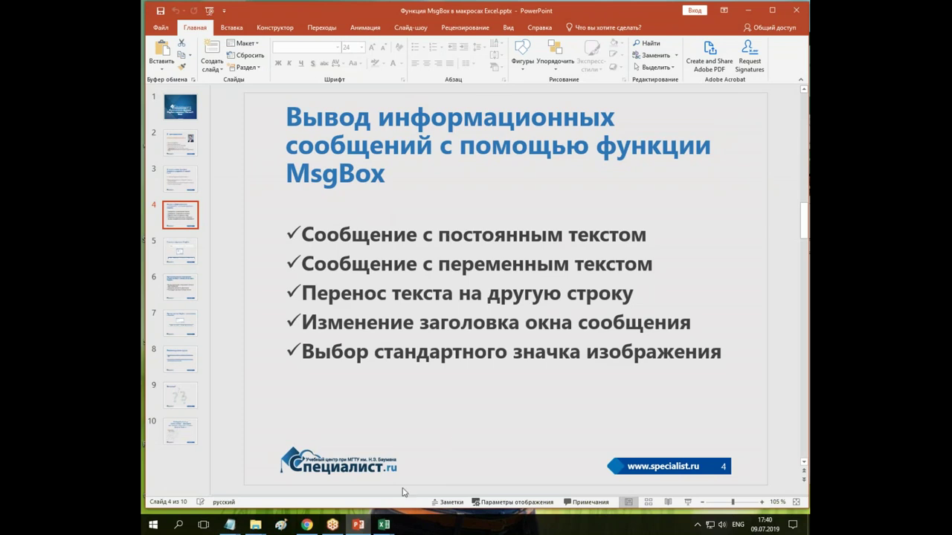
- Bring the VBA window back and declare Sub Постоянный_текст with a blank line inside
mouse_move(385, 527)
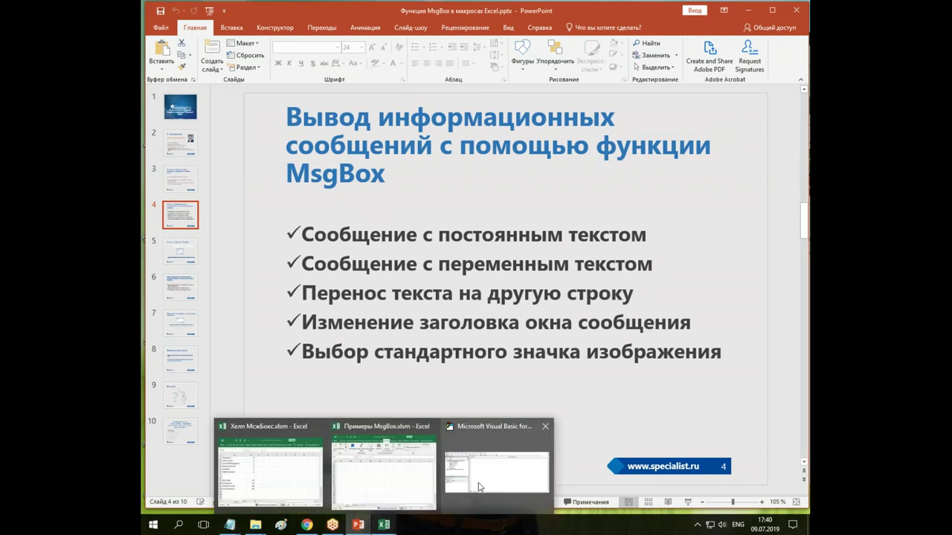
click(496, 472)
text(sub )
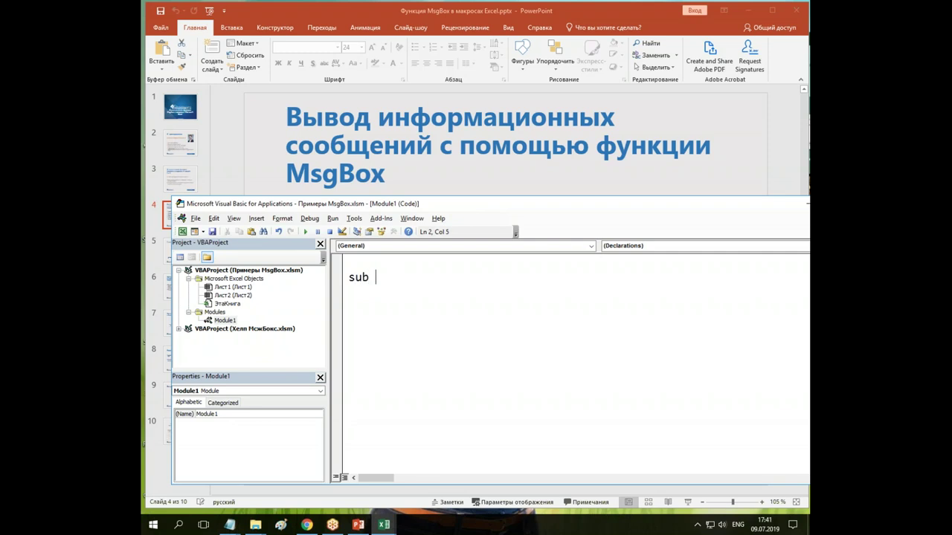
text(G)
key(BackSpace)
key(alt+shift)
text(Со)
key(BackSpace)
key(BackSpace)
text(Постоянный_тк)
key(BackSpace)
text(ст)
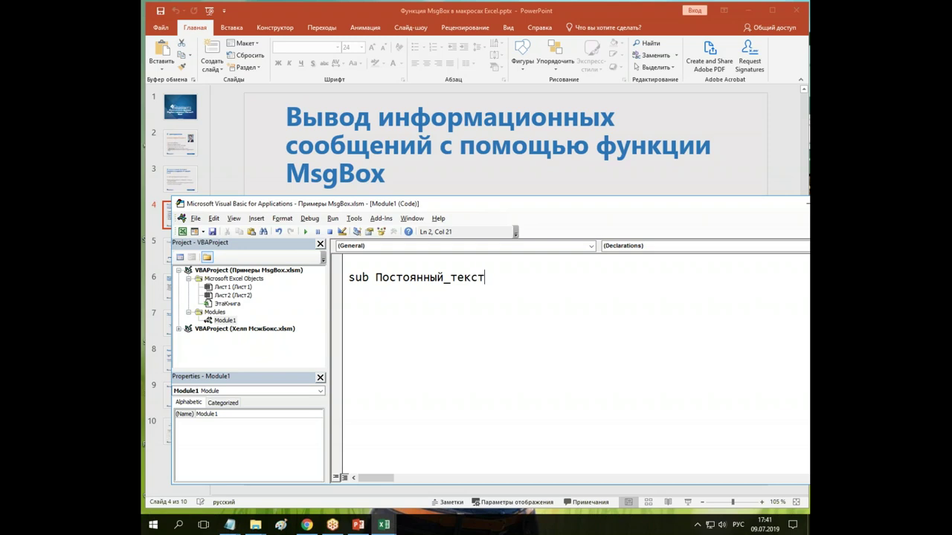
key(Return)
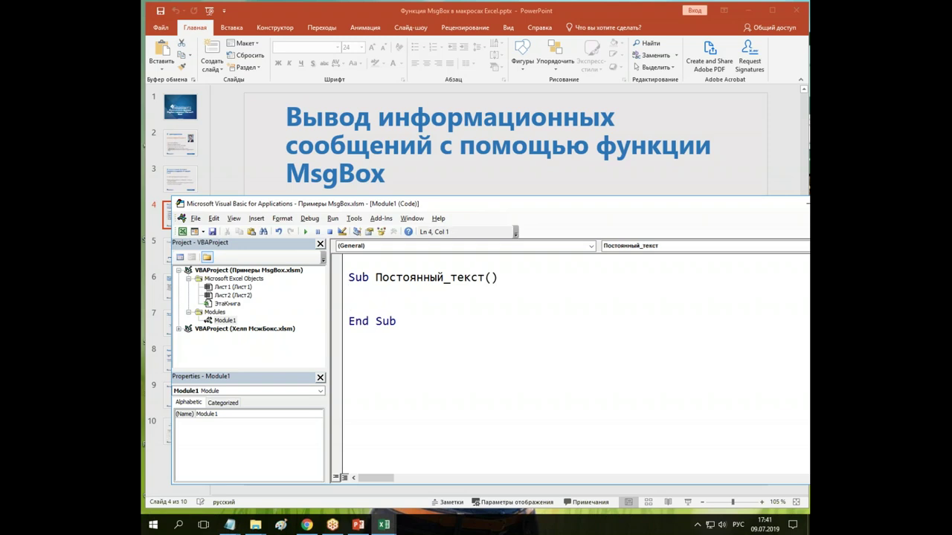
key(Return)
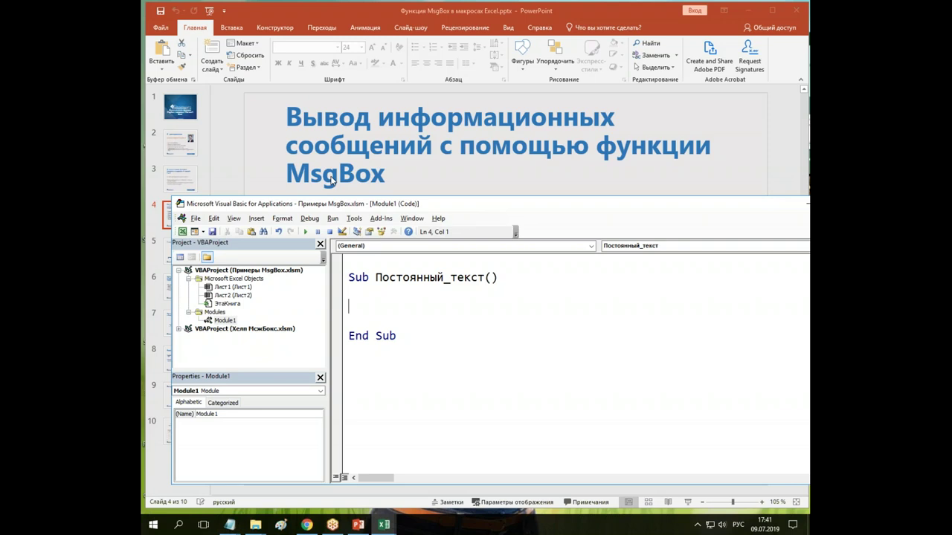
- Type msgbox inside the procedure, then show PowerPoint slide 5 on MsgBox syntax
text(ь)
key(BackSpace)
key(alt+shift)
text(msgbox)
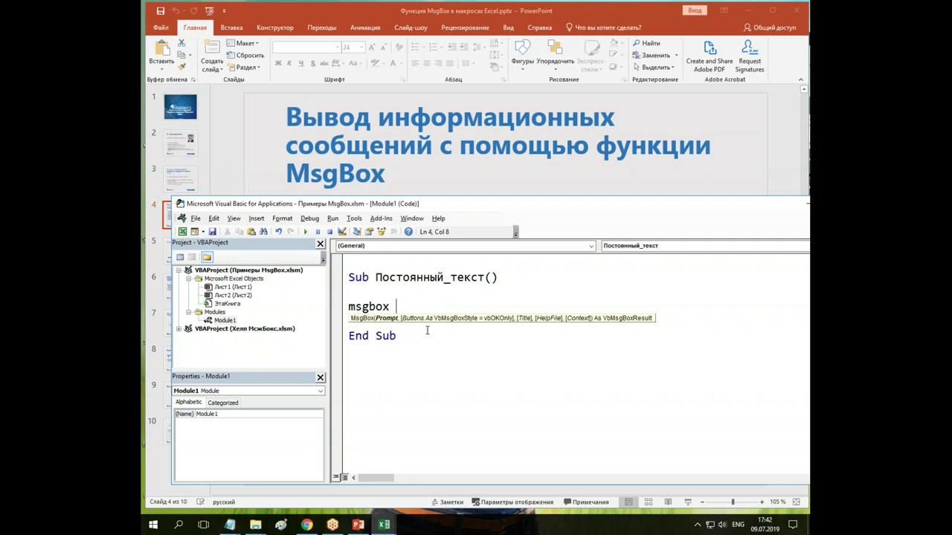
click(439, 159)
click(186, 255)
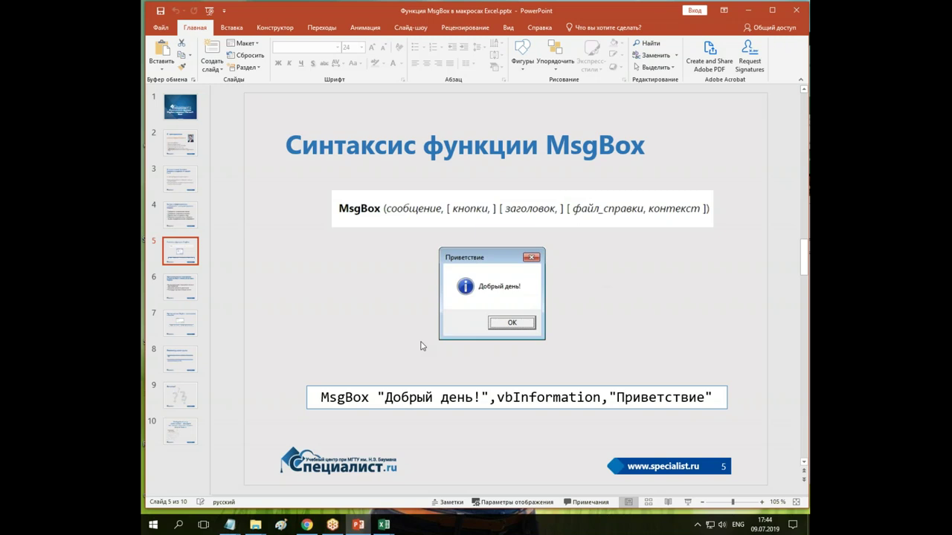
- Collapse PowerPoint's ribbon, then bring the VBA code window back in front, shifted slightly down
mouse_move(384, 527)
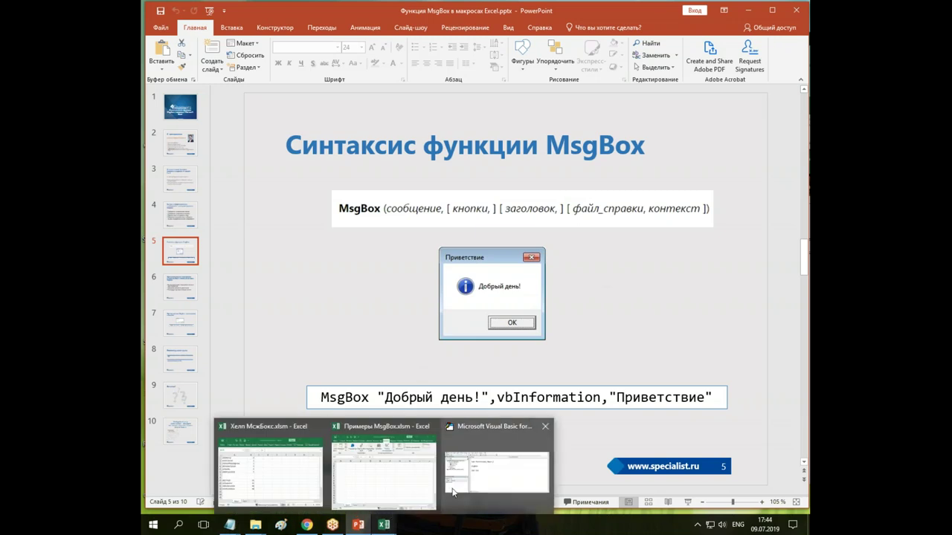
click(496, 478)
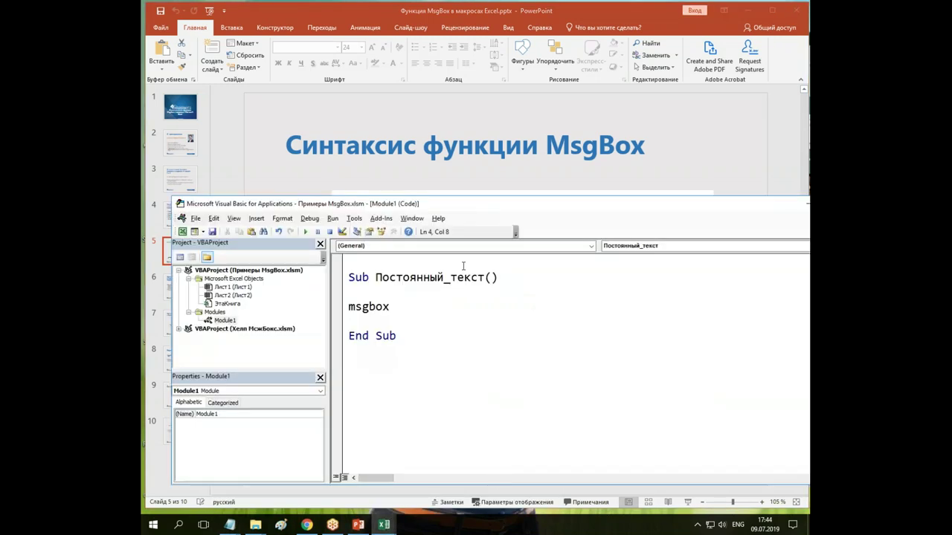
click(192, 32)
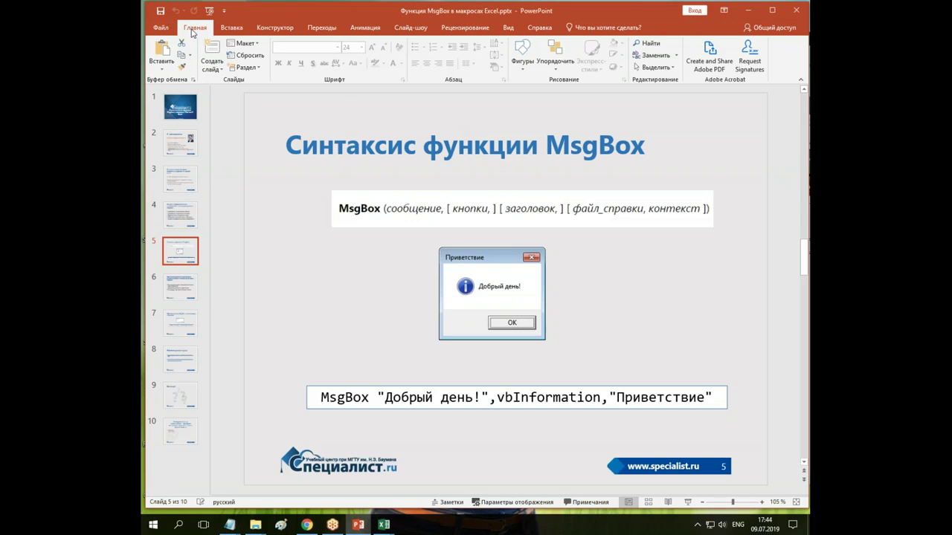
double_click(196, 30)
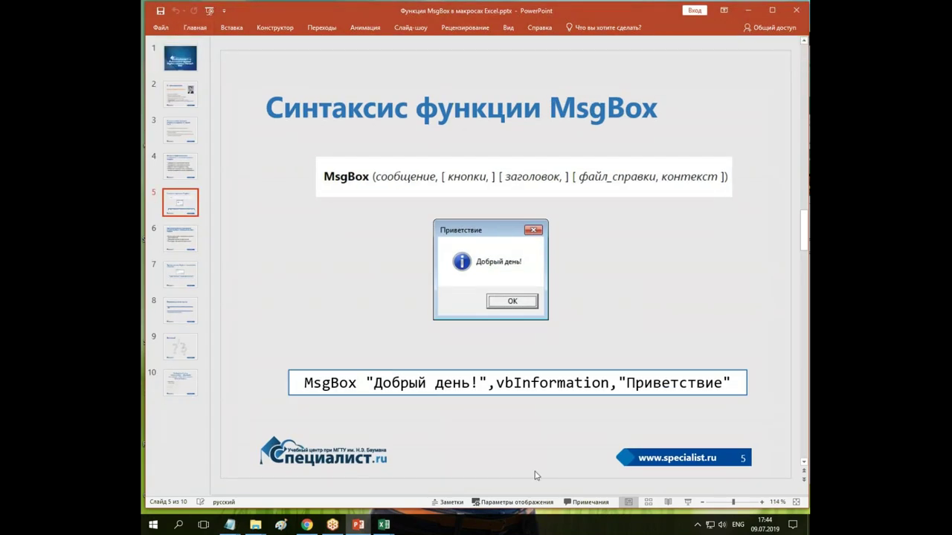
mouse_move(381, 529)
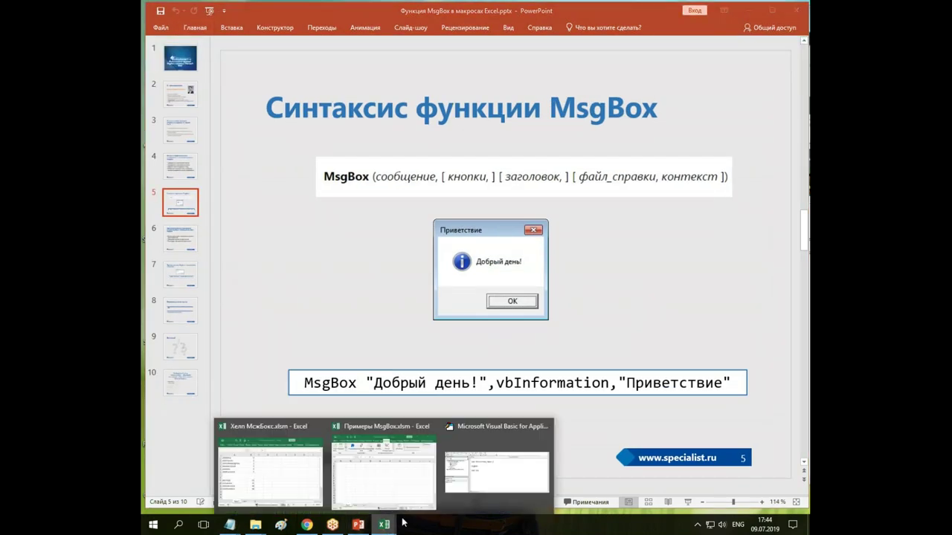
click(449, 510)
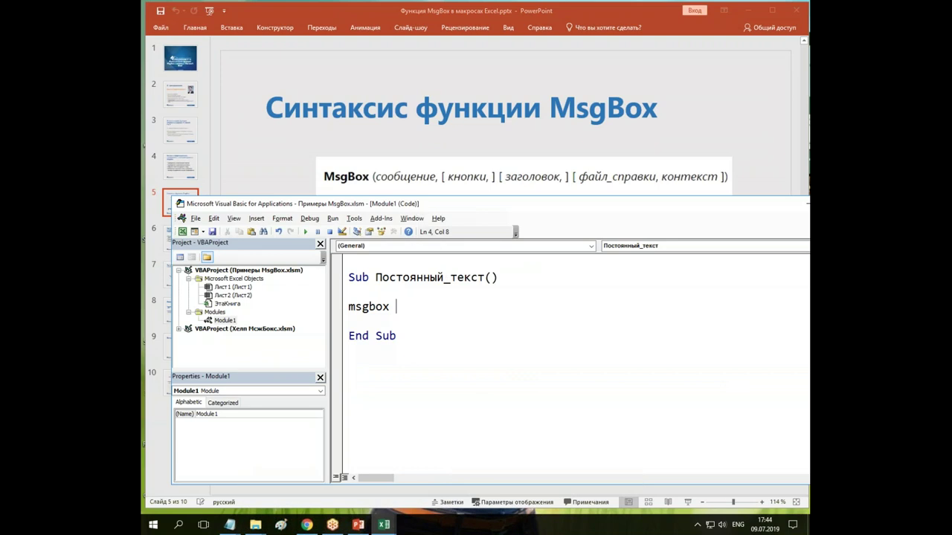
drag(417, 203, 416, 216)
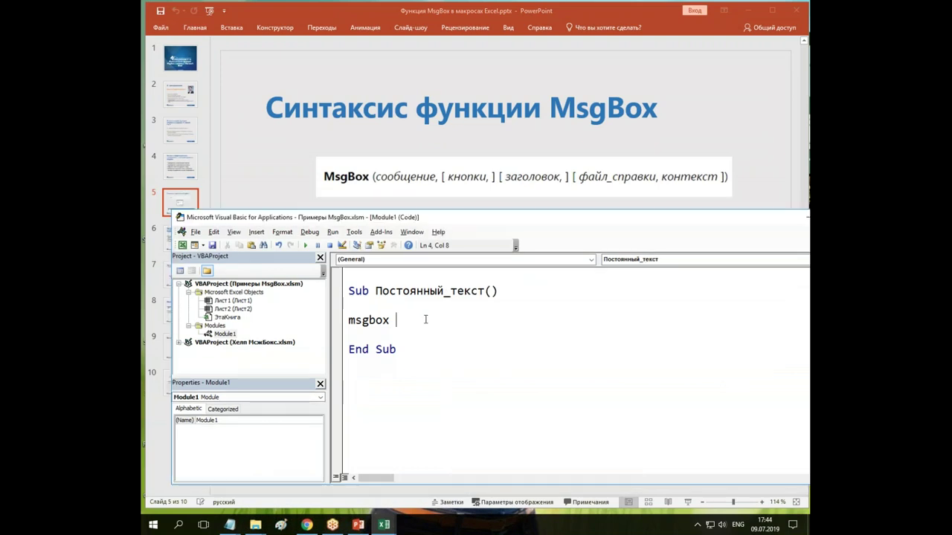
- Complete the line as MsgBox 'Добрый вечер!' and indent it with a Tab
text("")
key(Left)
key(alt+shift)
text(До)
text(брый )
text(вечер!)
click(431, 364)
click(351, 320)
key(Tab)
key(Down)
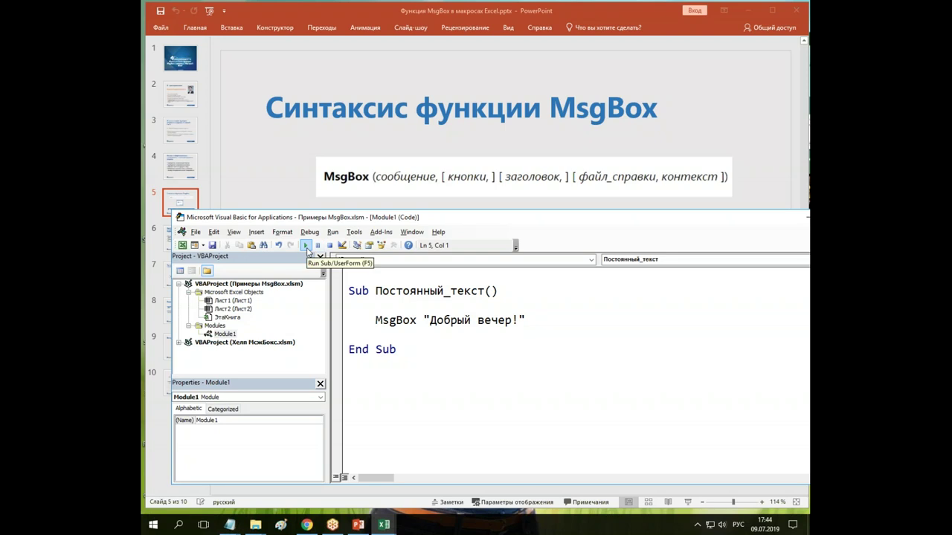
- Run Постоянный_текст, close the 'Добрый вечер!' message, view MsgBox Quick Info, then return to PowerPoint
click(306, 247)
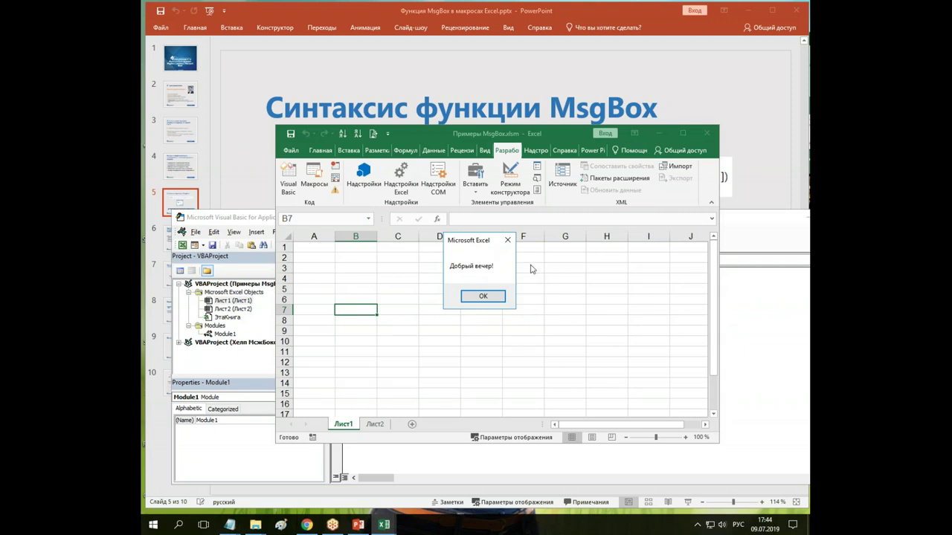
click(483, 297)
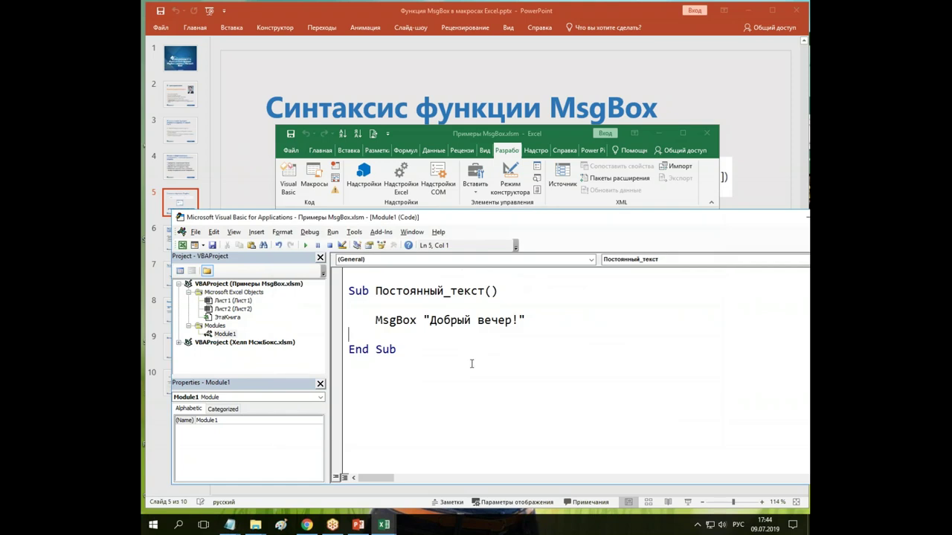
right_click(405, 320)
click(446, 387)
click(473, 321)
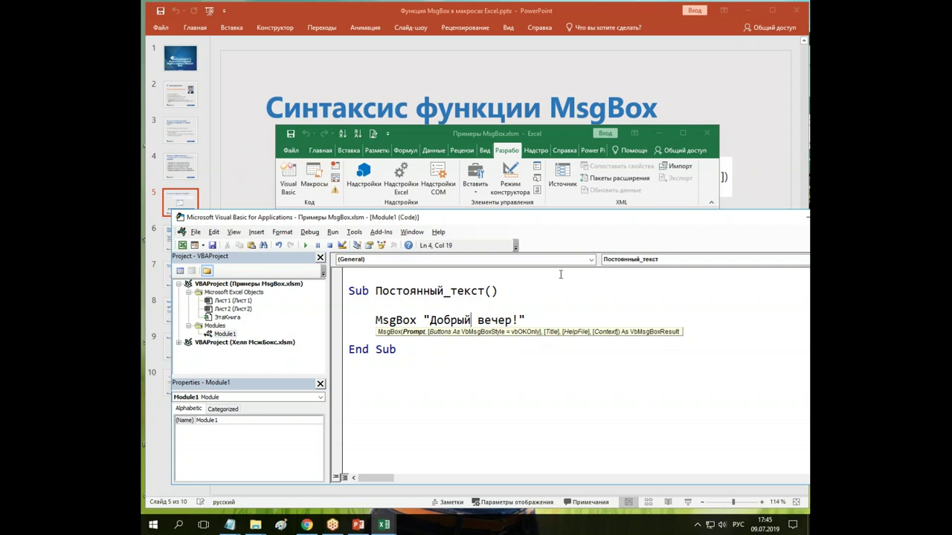
click(514, 303)
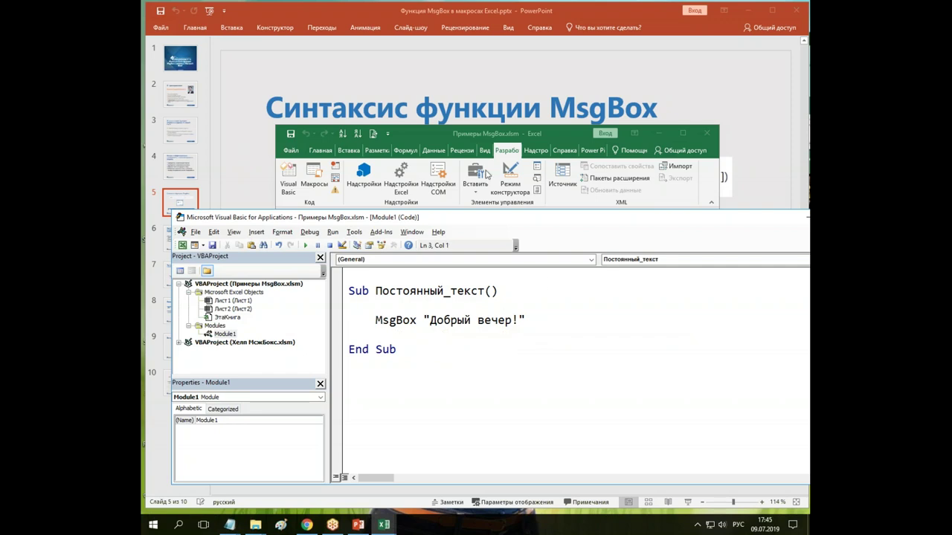
click(467, 90)
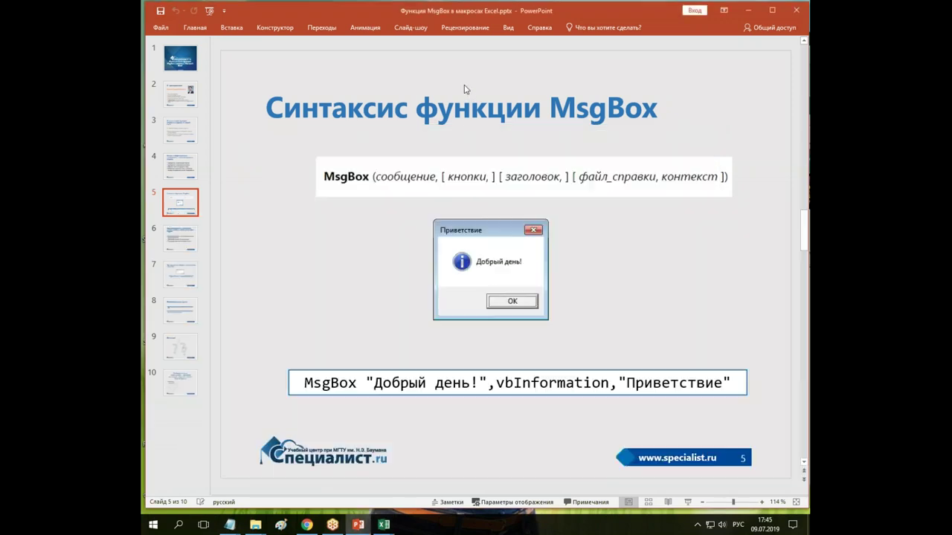
- Show slide 4's topic list, then bring the VBA code window back in front
click(179, 169)
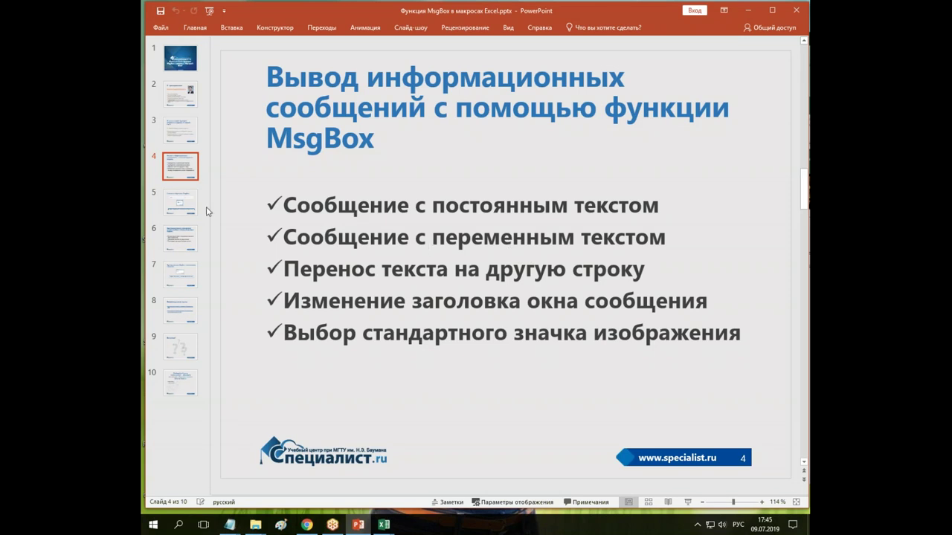
click(384, 525)
click(491, 487)
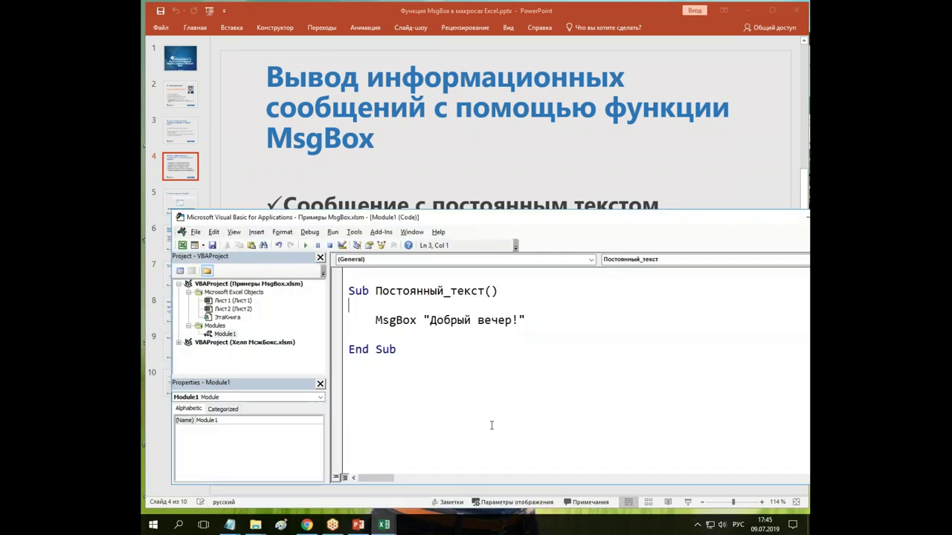
- Delete the blank lines above MsgBox and End Sub, and start a new line below the macro
drag(423, 319, 530, 320)
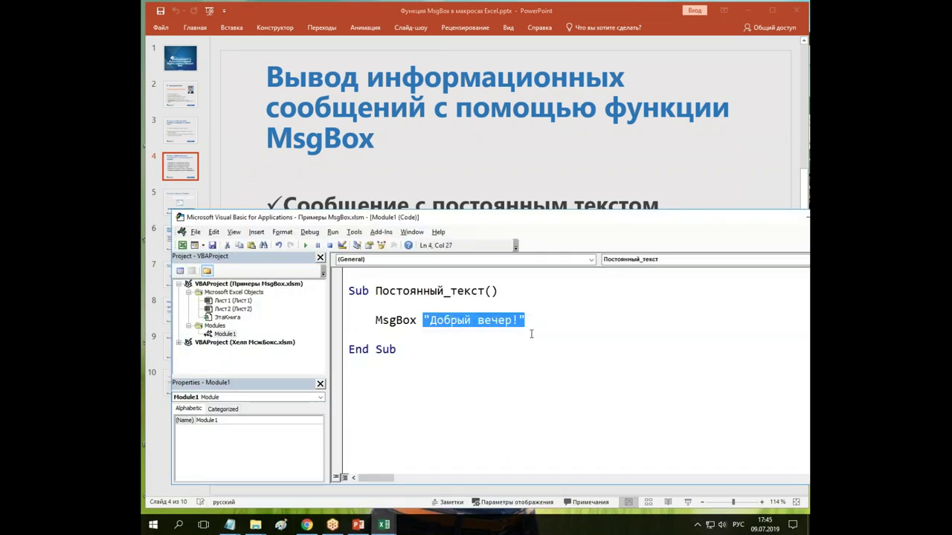
click(531, 333)
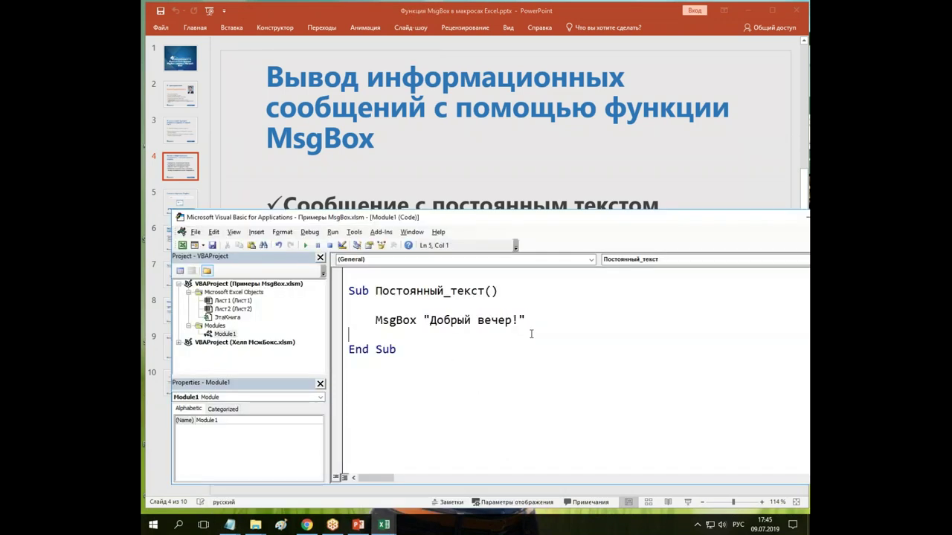
click(343, 306)
key(Delete)
click(344, 320)
key(Delete)
click(358, 342)
key(Return)
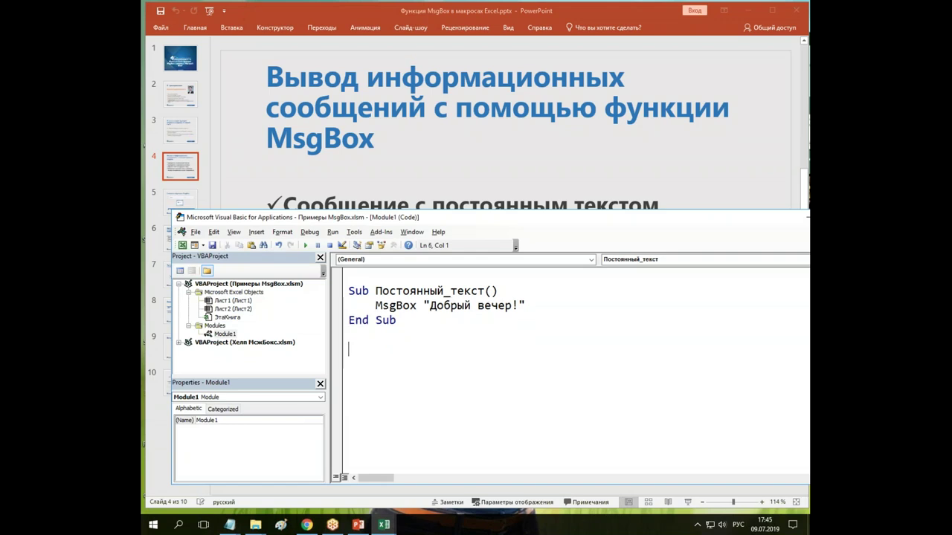
- Create the Sub Переменный_текст procedure, correcting typos in the name
text(ы)
key(BackSpace)
key(alt+shift)
text(sub)
key(alt+shift)
text(Неременный_текст)
key(Left)
key(Left)
key(Left)
key(Left)
key(Left)
key(Left)
key(Left)
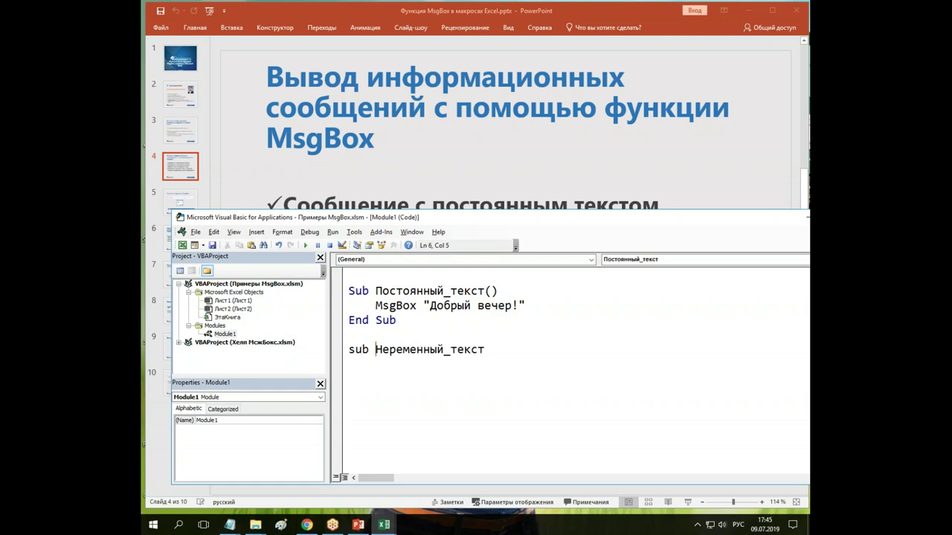
key(Delete)
text(П)
key(End)
key(Return)
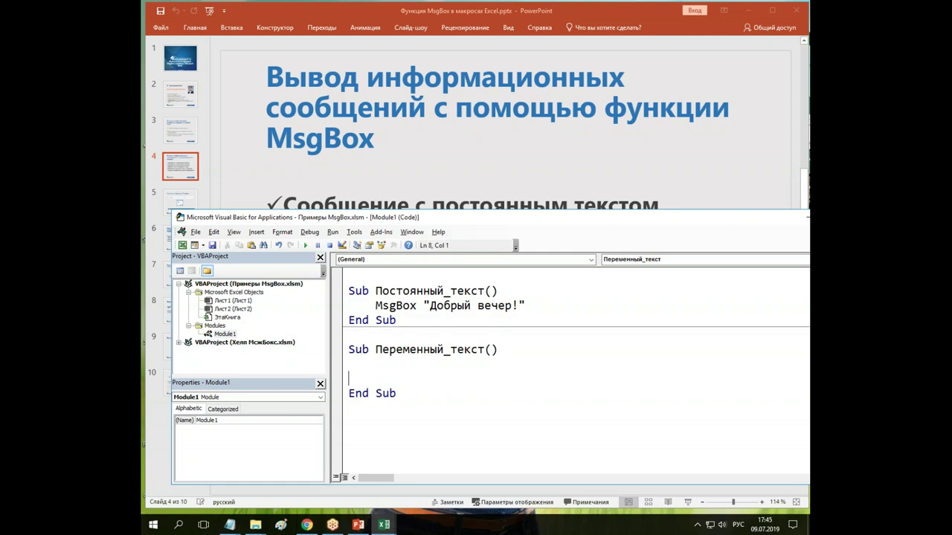
- Write the line MsgBox "Сейчас " & Time inside the new macro
key(Return)
text(ьы)
key(BackSpace)
key(BackSpace)
key(alt+shift)
text(msgbox)
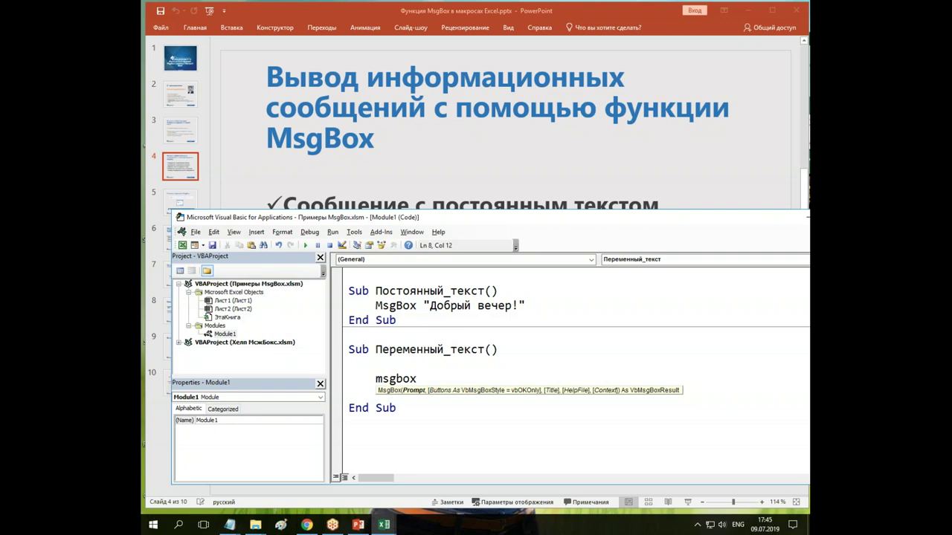
text("")
key(Left)
key(alt+shift)
text(Се)
text(йчас)
key(Right)
key(alt+shift)
text(& )
text(time)
- Delete the blank lines above and below the MsgBox line
click(349, 363)
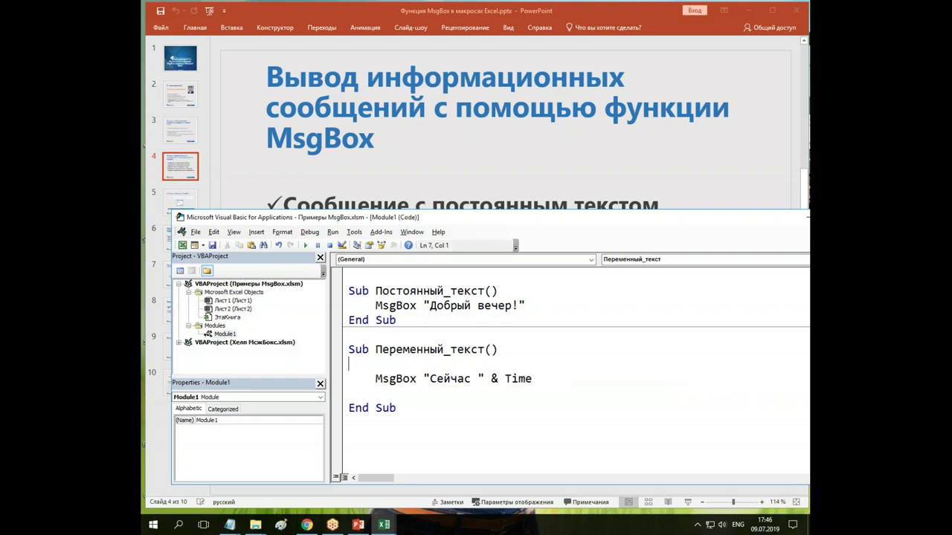
click(343, 365)
key(Delete)
click(342, 380)
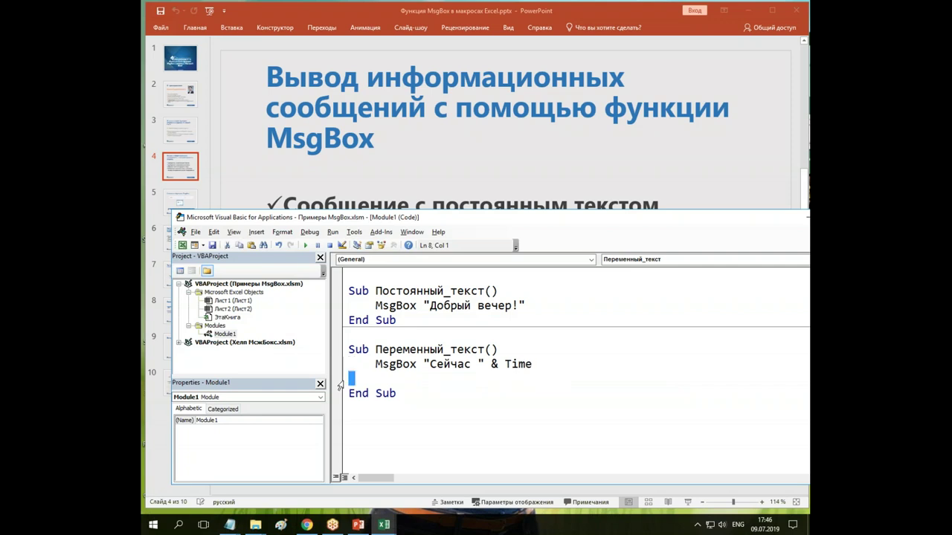
key(Delete)
- Run Переменный_текст and dismiss the current-time message
click(399, 374)
click(383, 365)
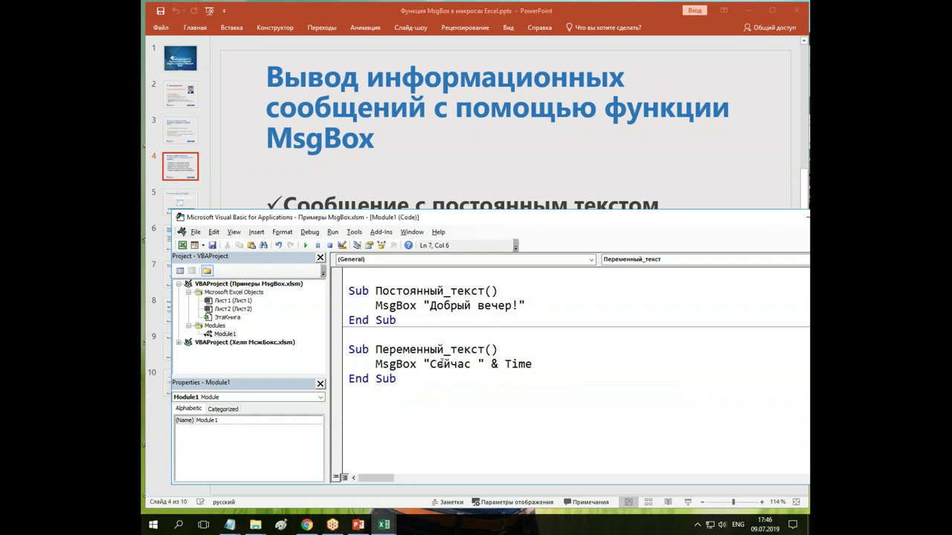
click(305, 245)
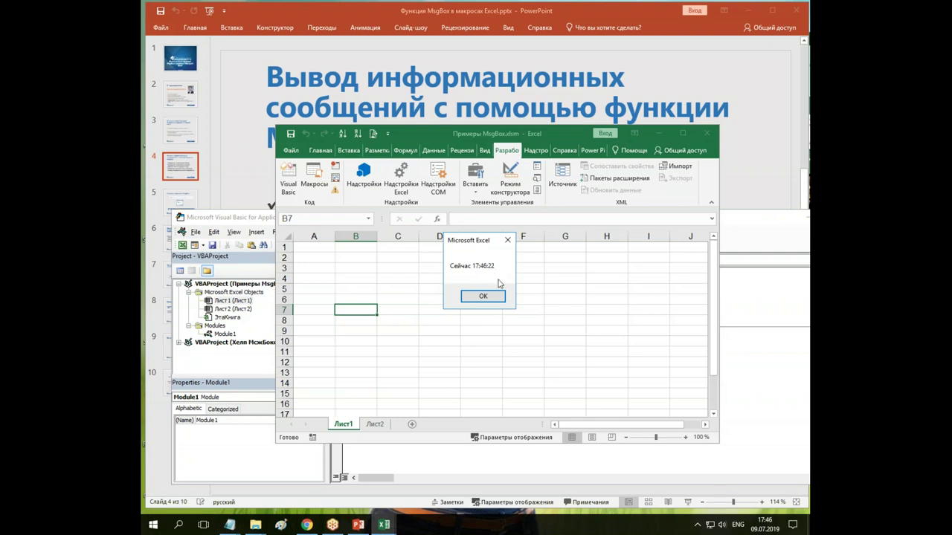
click(483, 297)
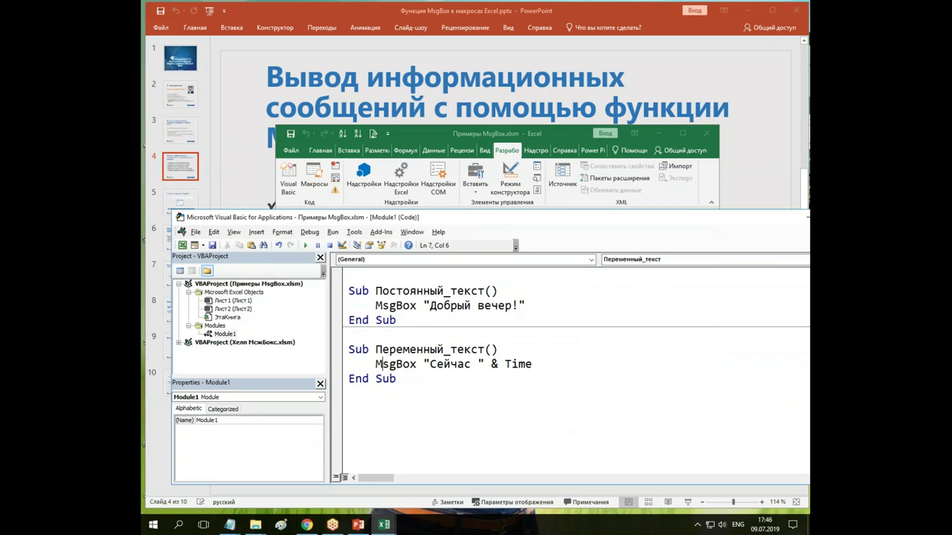
- Move the workbook window up and shrink it to the top right of the screen
click(422, 364)
drag(557, 126, 618, 11)
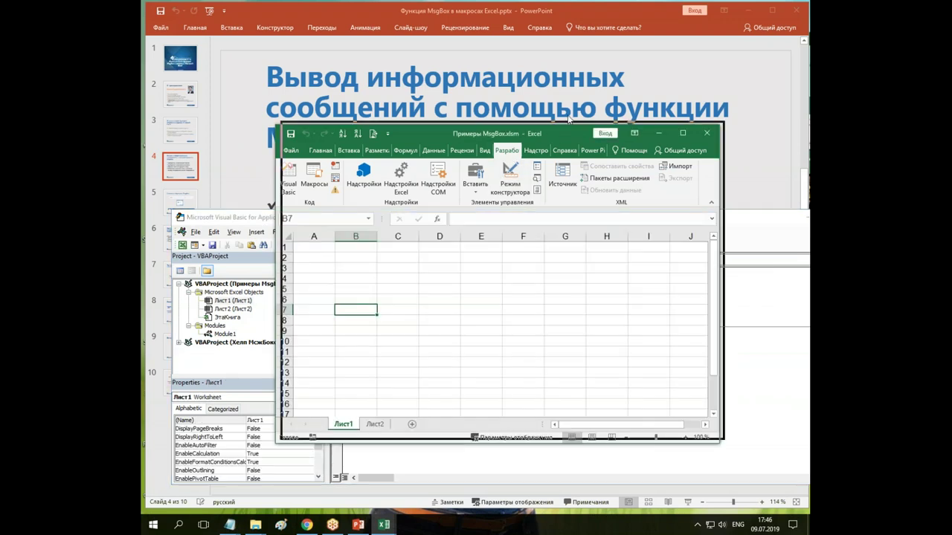
drag(348, 327, 408, 208)
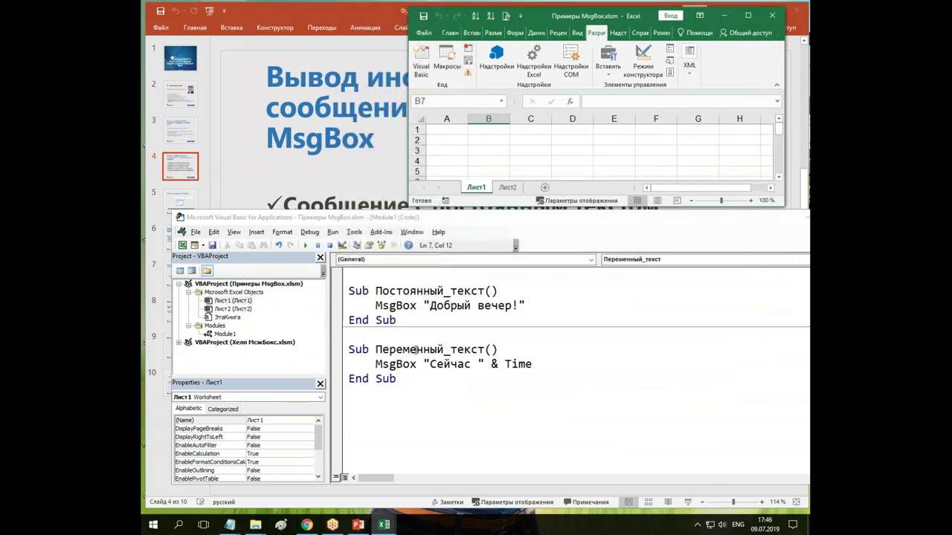
- Run the macro again, close the message, and start a new line below the macros
click(411, 218)
click(305, 246)
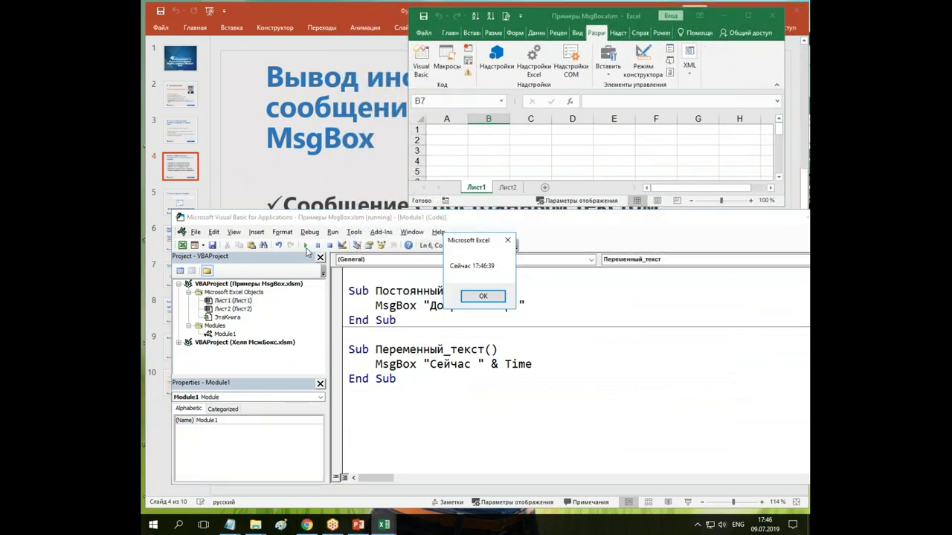
click(494, 297)
click(437, 394)
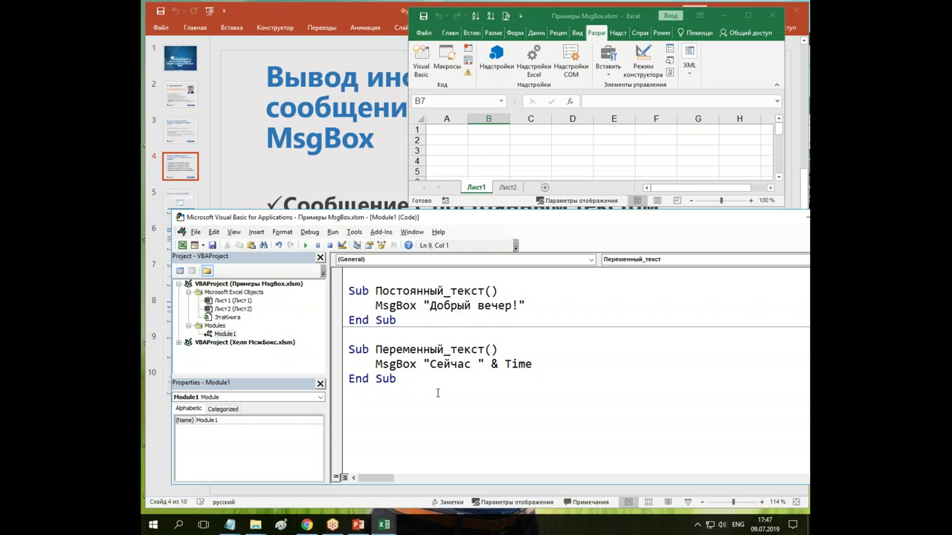
key(Return)
- Type 'sub' on the new line, then bring PowerPoint's slide 4 topic list to the front
text(sub)
click(330, 173)
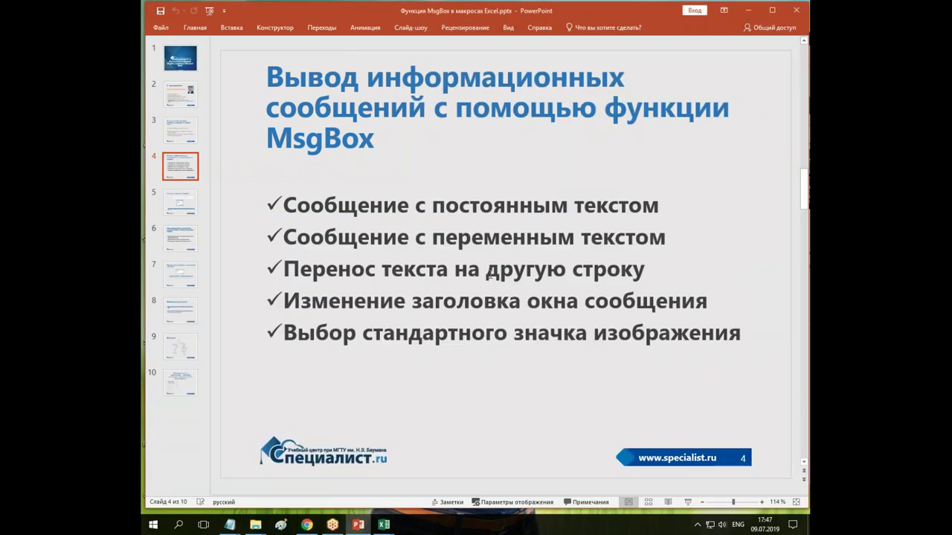
- Back in the code editor, create Sub Перенос_текста with blank lines inside
mouse_move(383, 525)
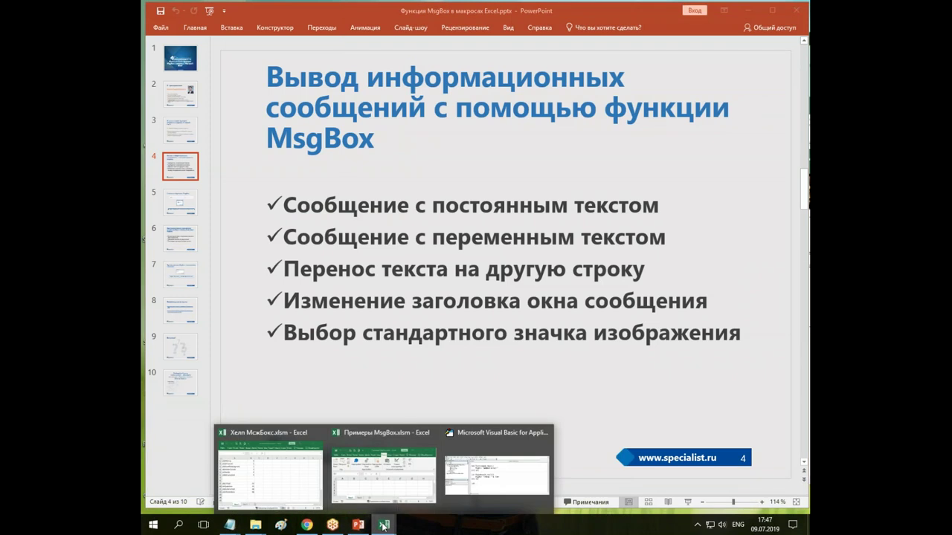
click(469, 488)
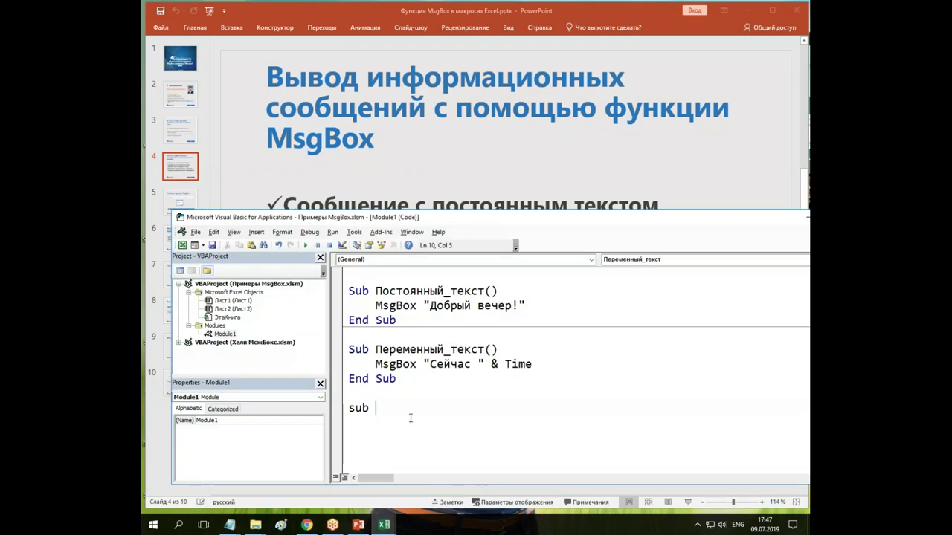
text(gth)
key(BackSpace)
key(BackSpace)
key(BackSpace)
key(BackSpace)
key(alt+shift)
text(Перенос_текст)
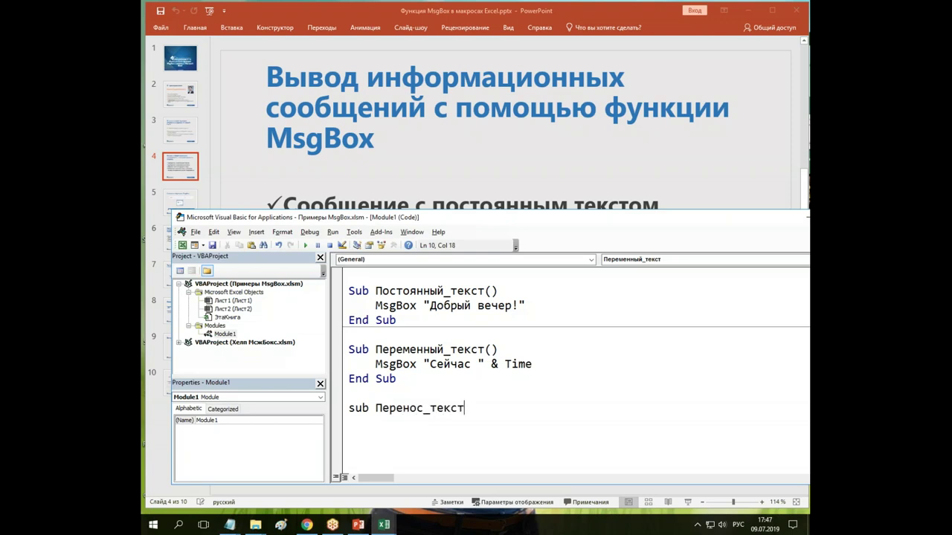
text(а)
key(Return)
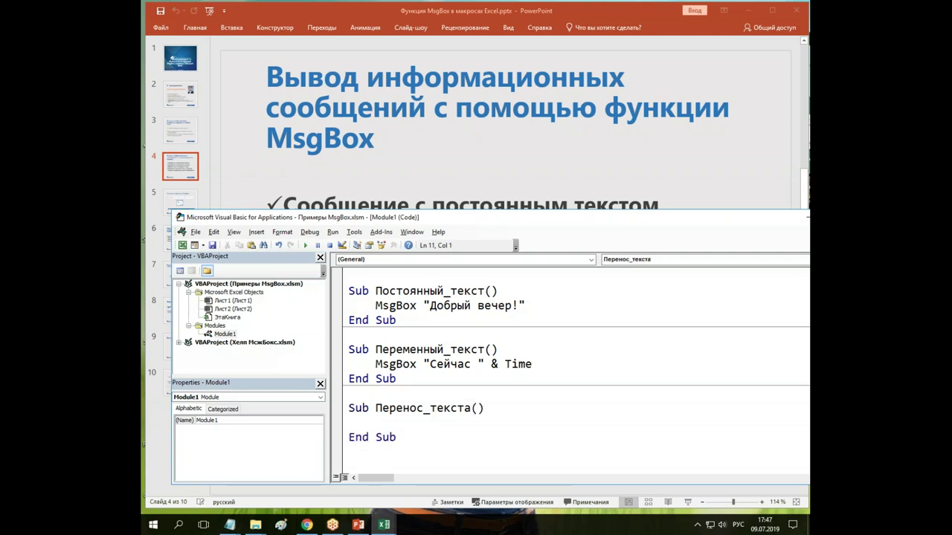
key(Return)
key(Return)
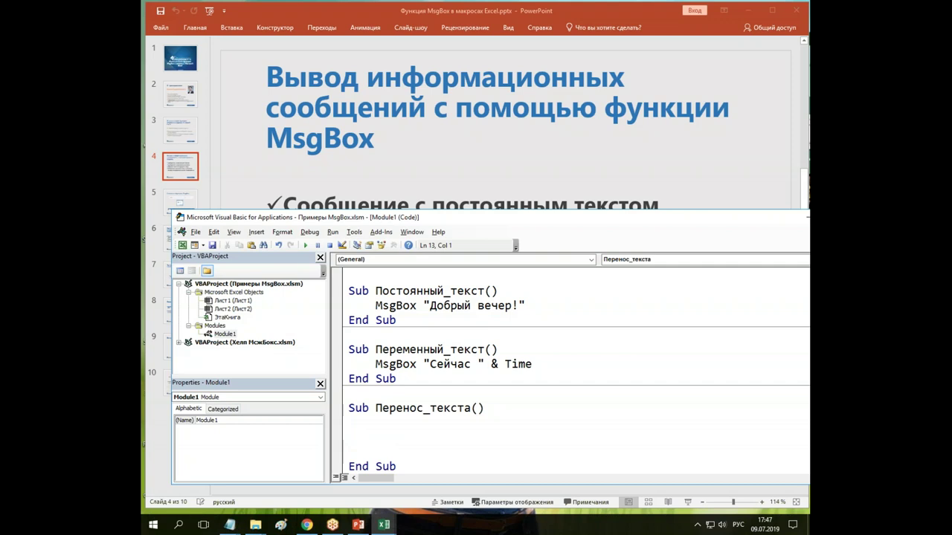
- Begin the declaration 'dim strX as str' on the first line inside the macro
scroll(416, 408, down, 1)
click(375, 408)
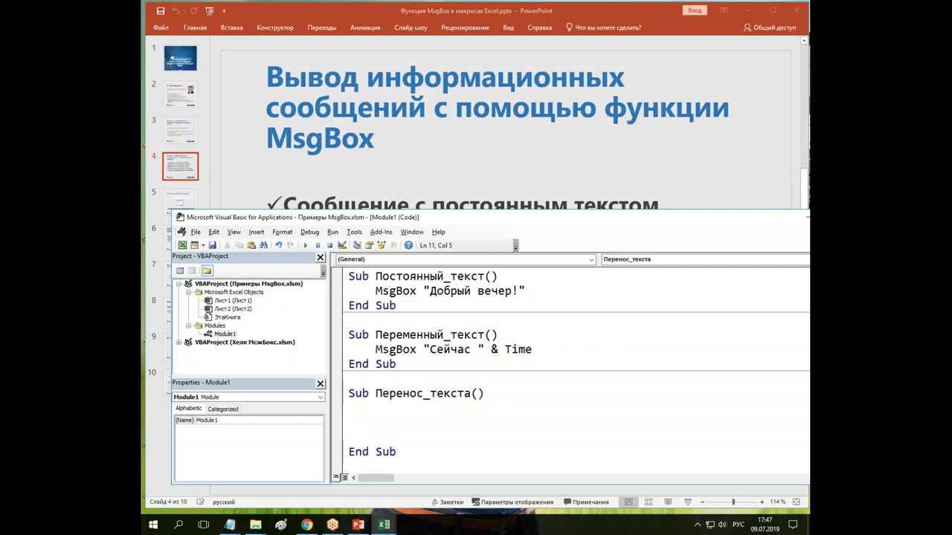
text(вшь)
key(BackSpace)
key(BackSpace)
key(BackSpace)
key(BackSpace)
key(alt+shift)
text(dim )
text(str)
text(X as str)
- Complete Dim strX As String and add an indented line below it
key(Tab)
key(Down)
key(Return)
scroll(434, 434, down, 1)
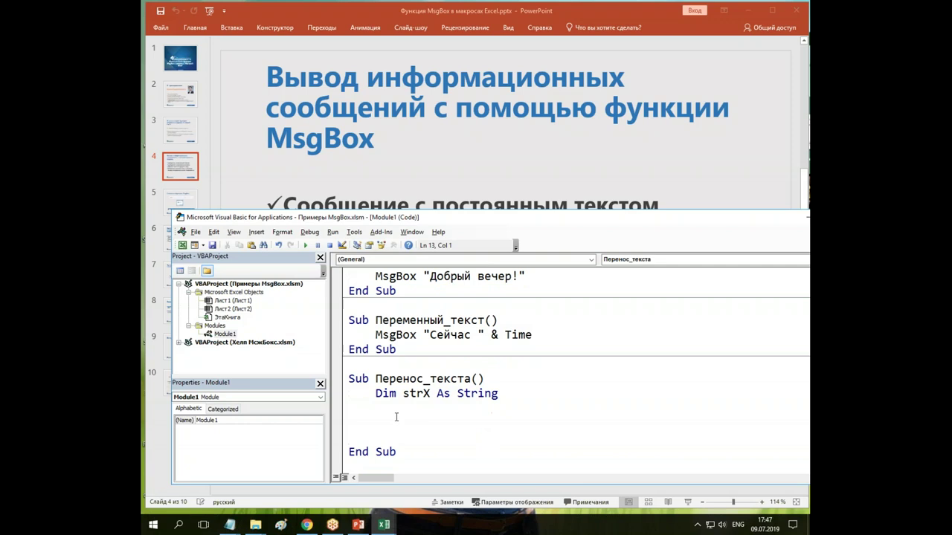
key(Tab)
- Start the assignment strX = "Сегодня "
text(strx=)
text("")
key(Down)
key(Up)
key(Right)
text(Ctu)
key(BackSpace)
key(BackSpace)
key(BackSpace)
key(alt+shift)
text(Сегодня)
- Append & Date & ", сейчас " & Time to the strX assignment
key(alt+shift)
text(& date)
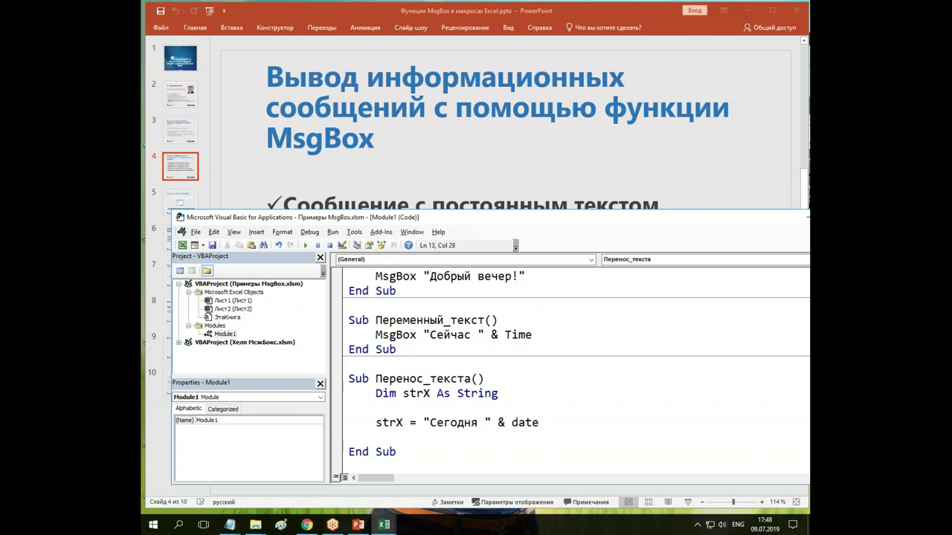
text( & )
text("")
text(?)
key(BackSpace)
text(, ctqxfc)
key(BackSpace)
key(BackSpace)
key(BackSpace)
key(BackSpace)
key(BackSpace)
key(BackSpace)
key(alt+shift)
text(сейчас)
key(Right)
key(alt+shift)
text(& time)
- Add an indented MsgBox strX line below the assignment
key(Down)
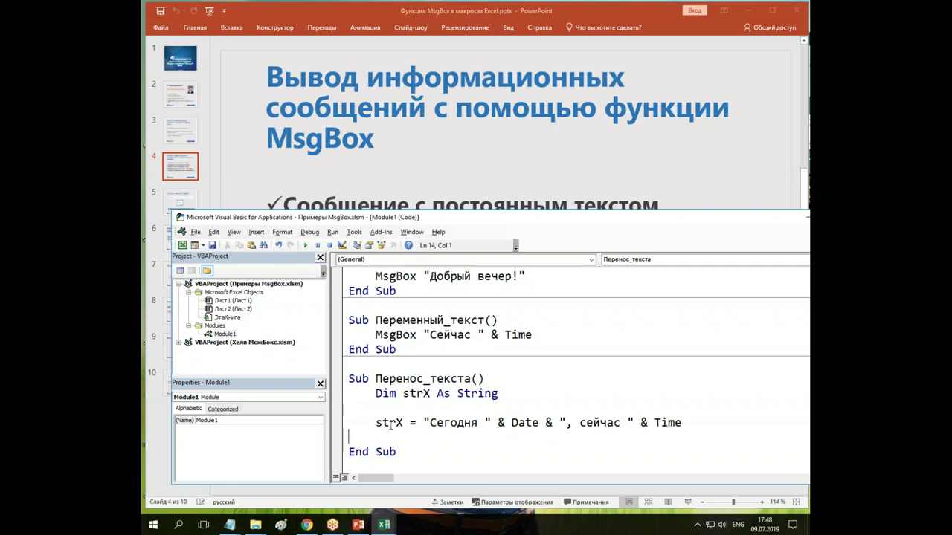
key(Tab)
text(msgbox )
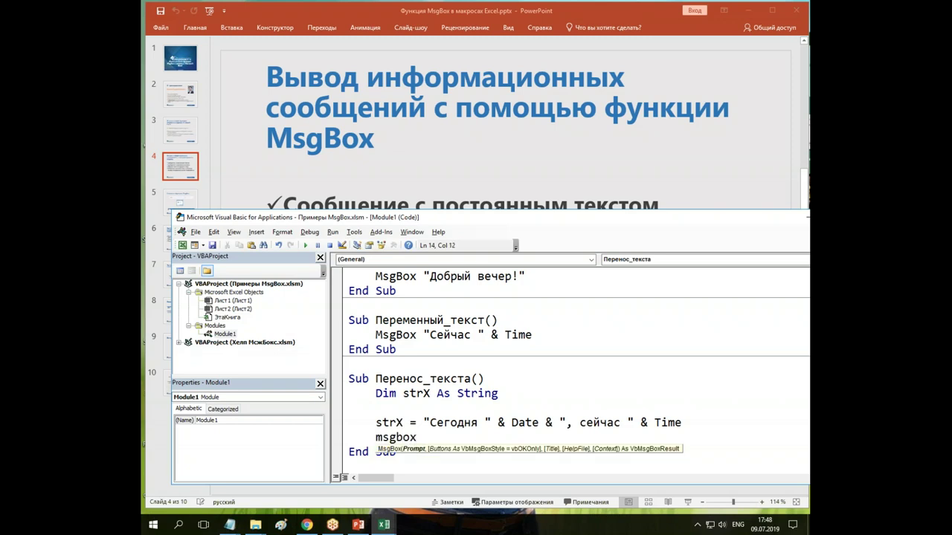
text(strX)
click(527, 409)
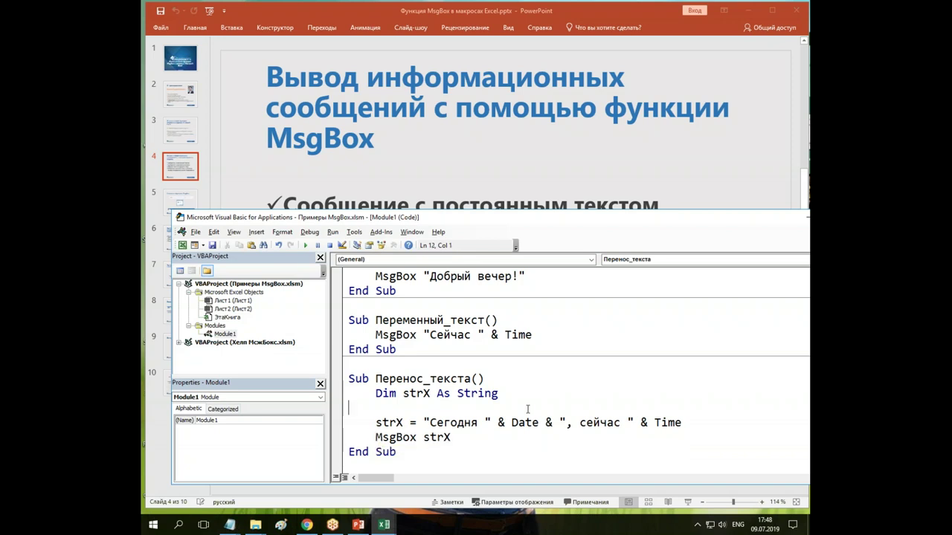
- Run Перенос_текста, move its date-and-time message aside to view the code, then close it
click(357, 423)
click(305, 246)
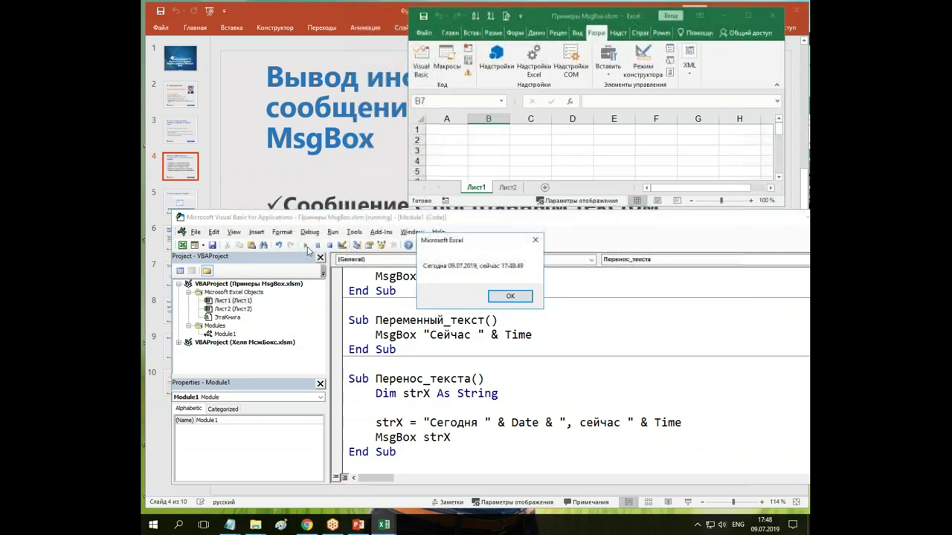
mouse_move(470, 245)
mouse_down()
mouse_move(467, 315)
mouse_move(463, 284)
mouse_up()
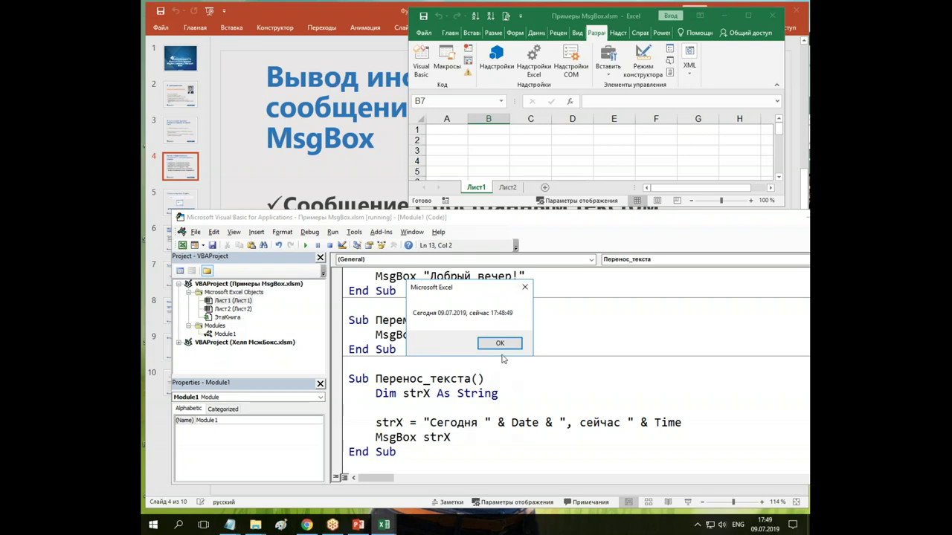
click(500, 345)
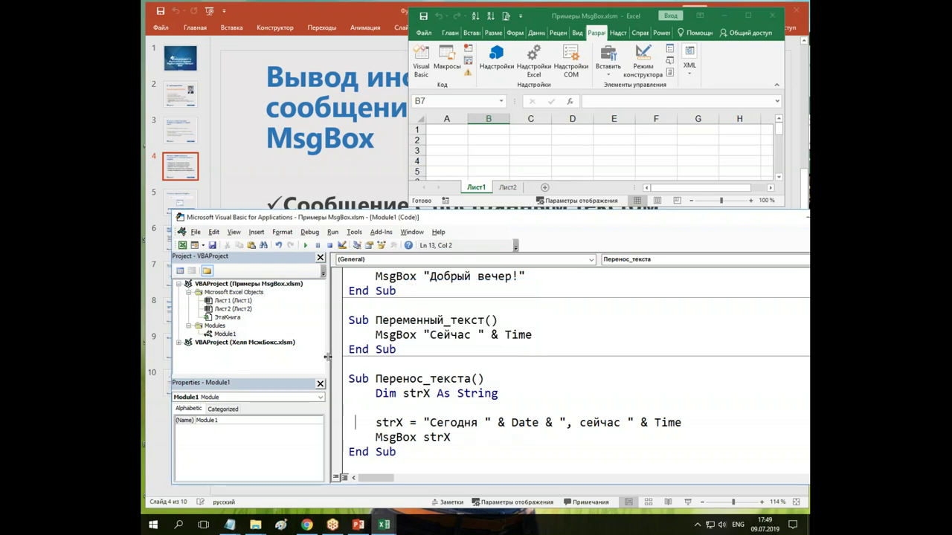
- Widen the code pane and change Date to Format(Date, "d mmmm yyyy") in the strX line
drag(246, 361, 232, 362)
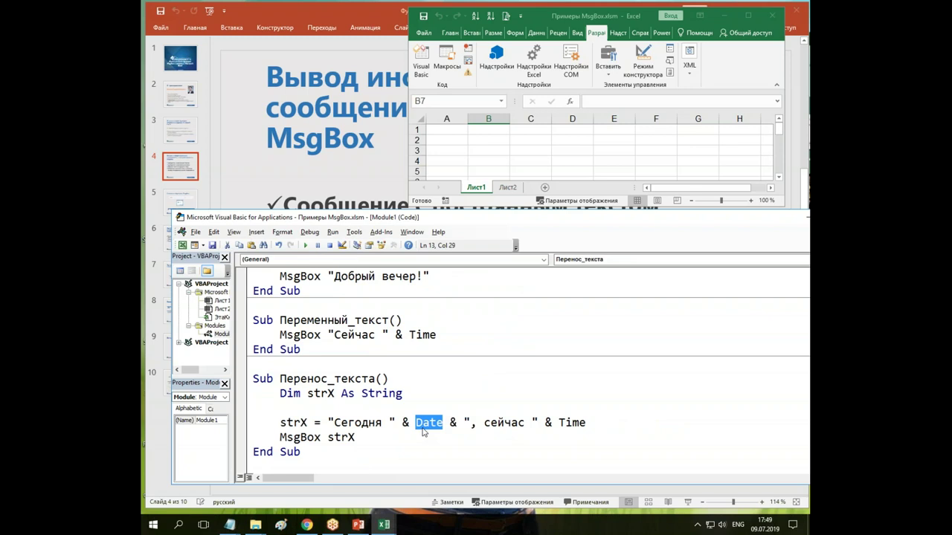
click(416, 424)
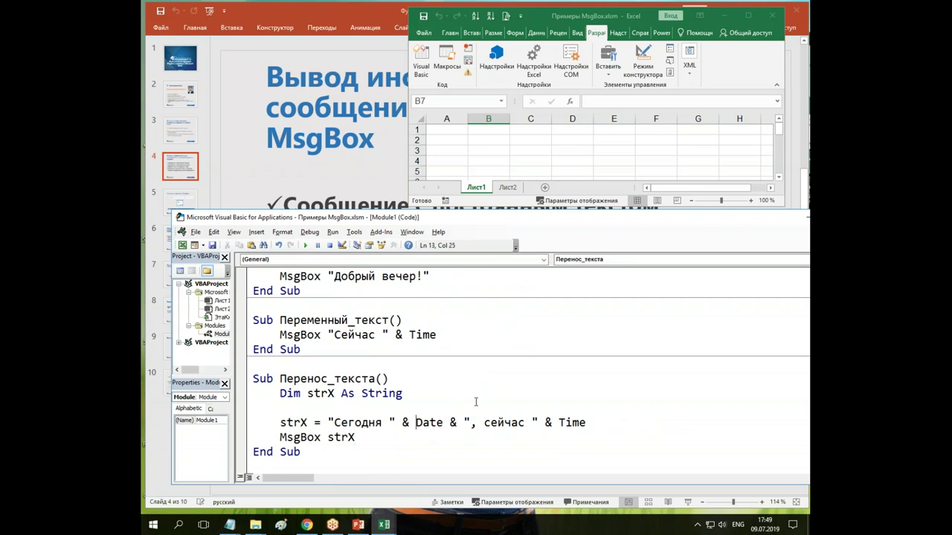
text(format)
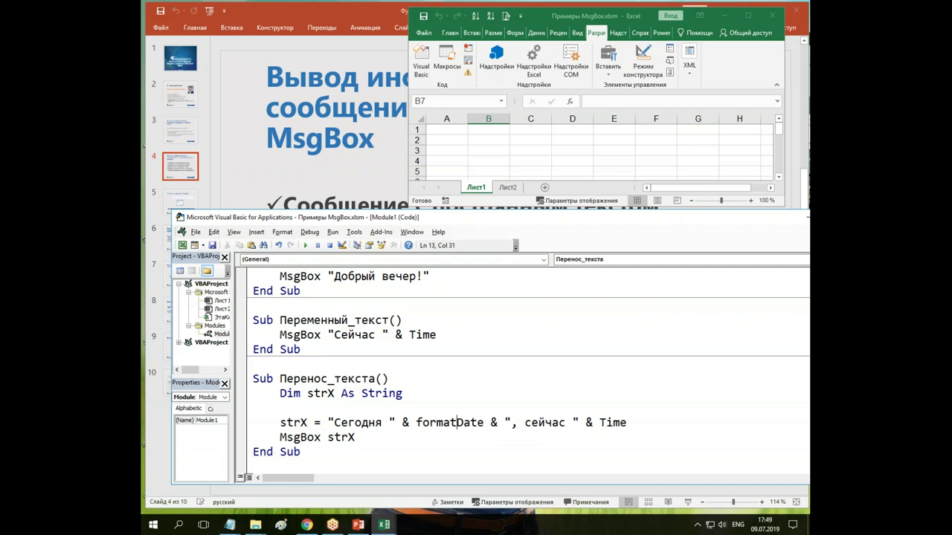
text(()
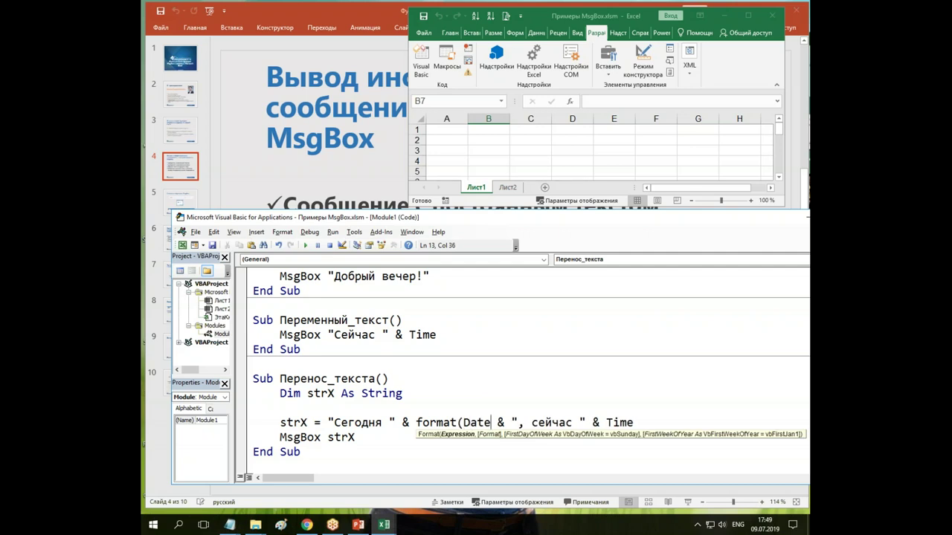
key(Right)
text(,)
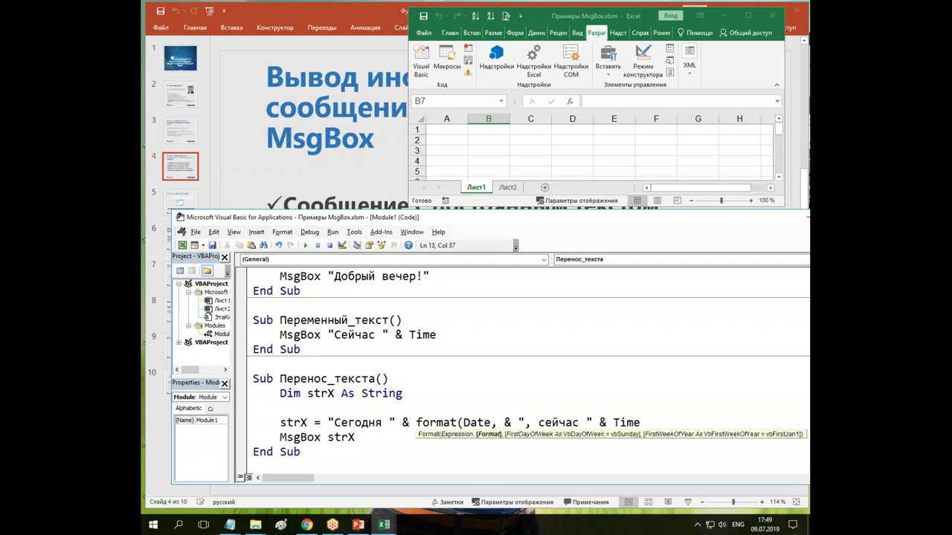
text(""))
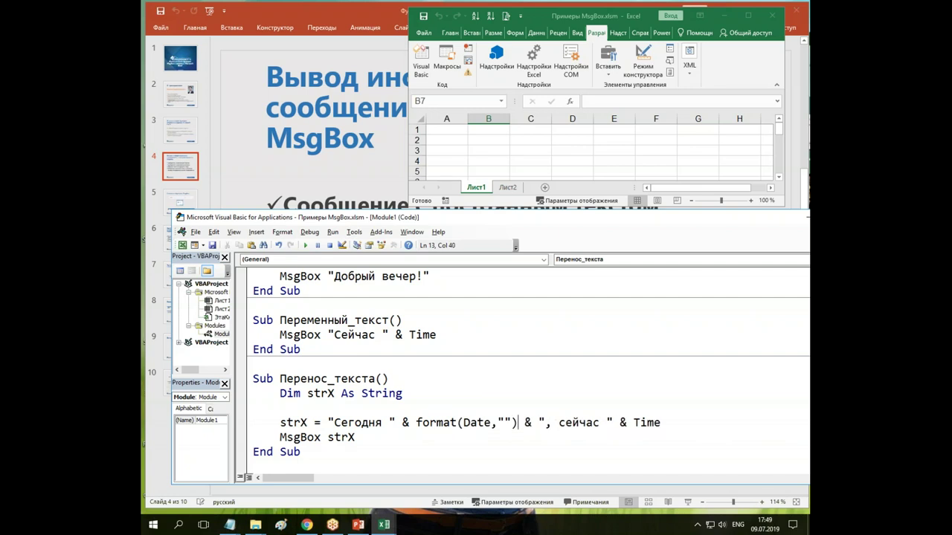
click(504, 423)
text(d mmmm yyyy)
click(481, 393)
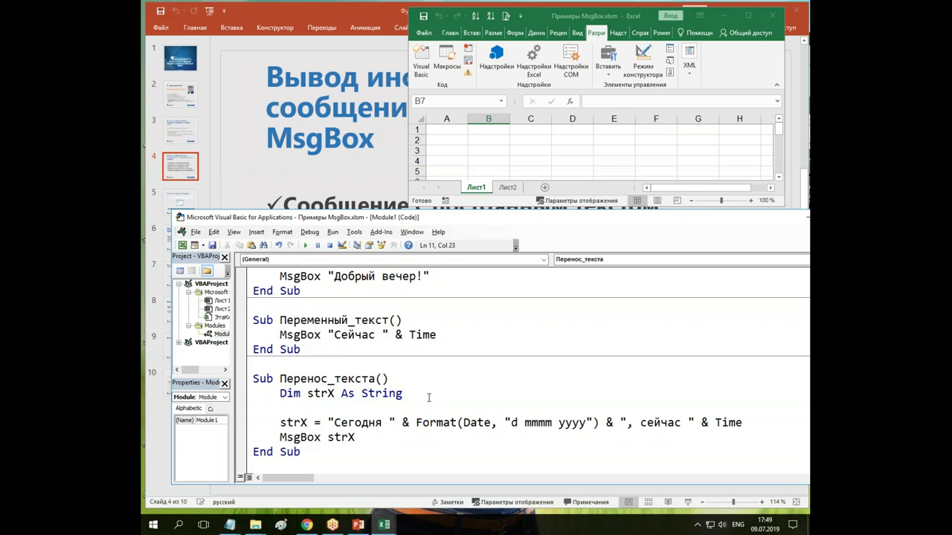
- Run Перенос_текста to check the formatted date message, then close it
click(305, 245)
drag(478, 247, 508, 301)
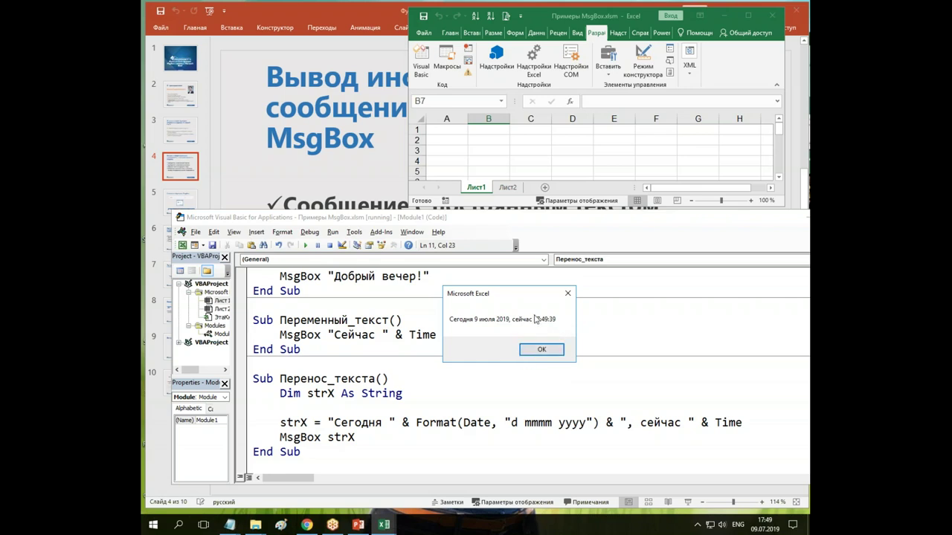
click(550, 356)
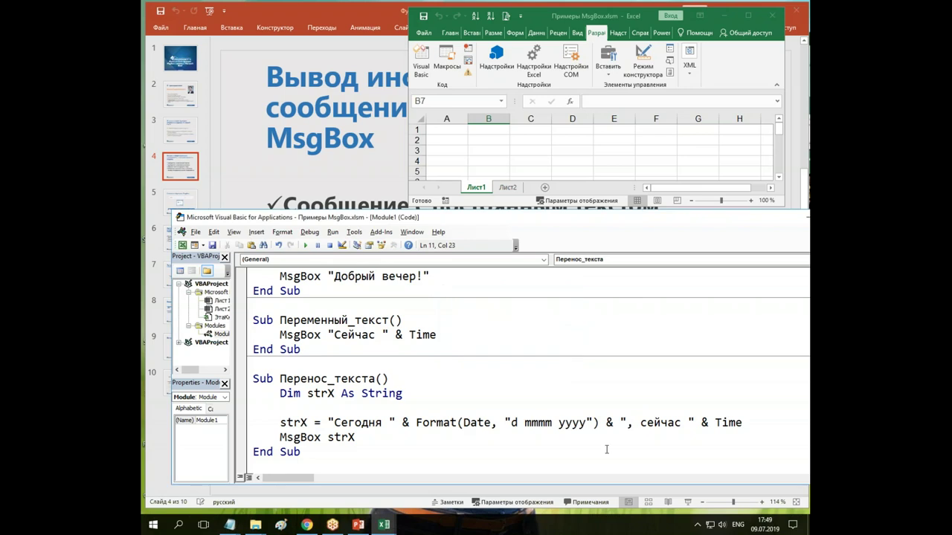
- Insert 'года' after the date in the strX string and run the macro again
click(624, 422)
text(u)
key(BackSpace)
key(alt+shift)
text(года)
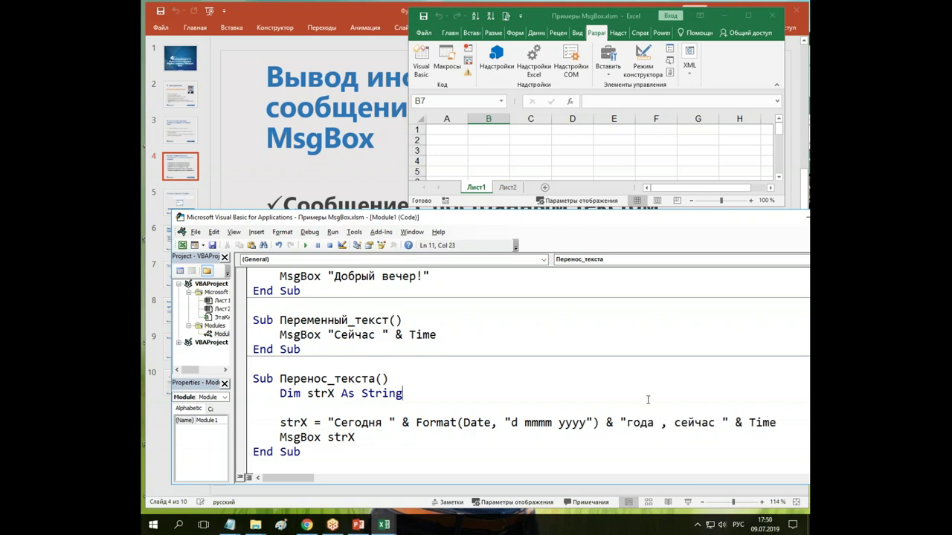
click(305, 245)
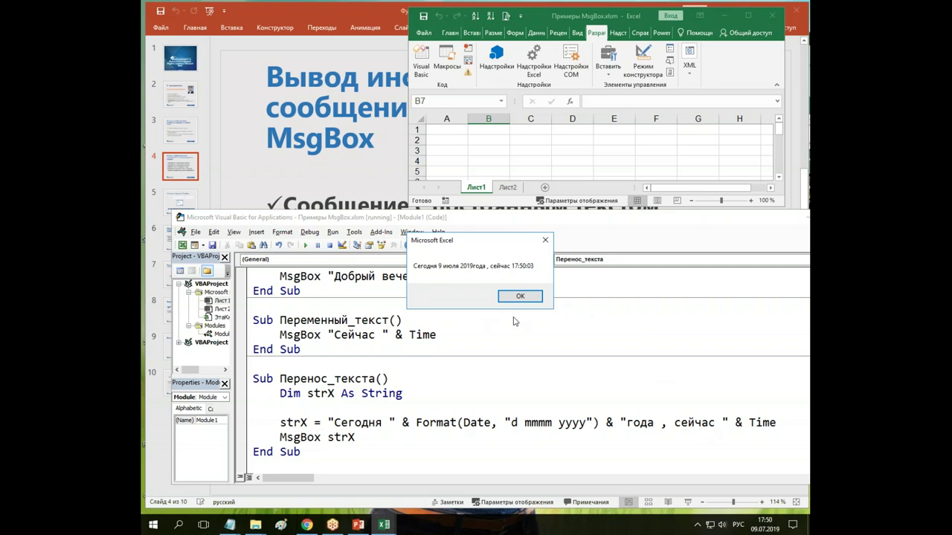
- Close the message box and add a space before 'года' in the strX string
click(525, 297)
click(628, 424)
click(633, 377)
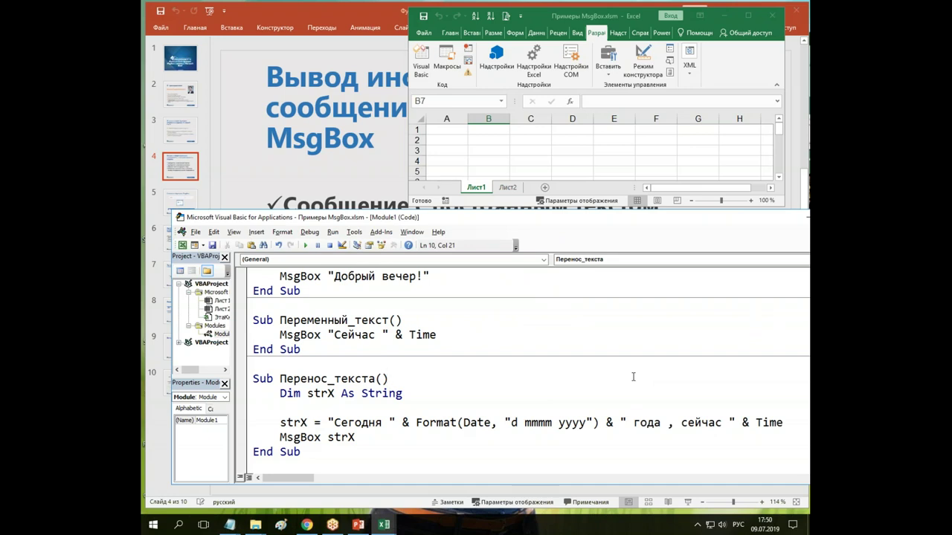
- Split the strX text into two quoted strings joined with & before 'сейчас'
click(583, 411)
click(673, 424)
key(alt+shift)
text(")
key(Right)
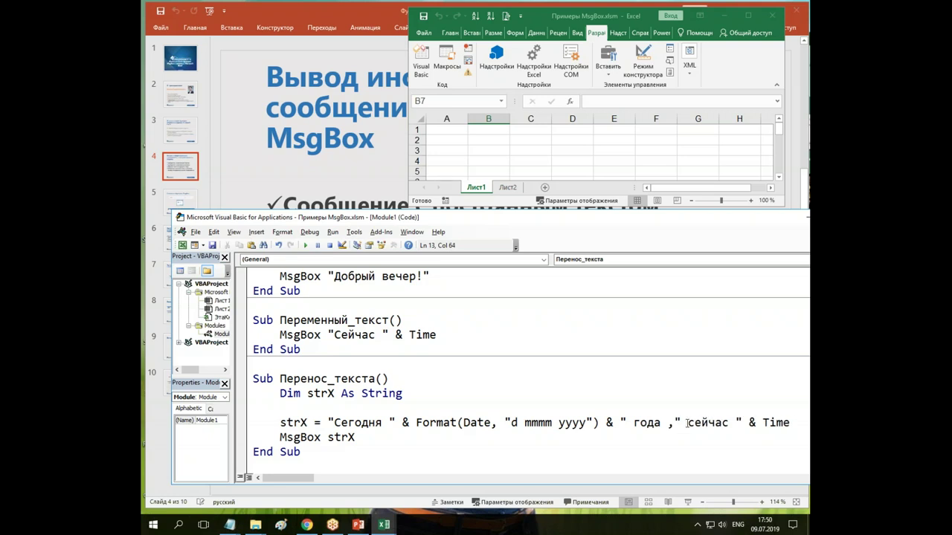
text(")
key(Left)
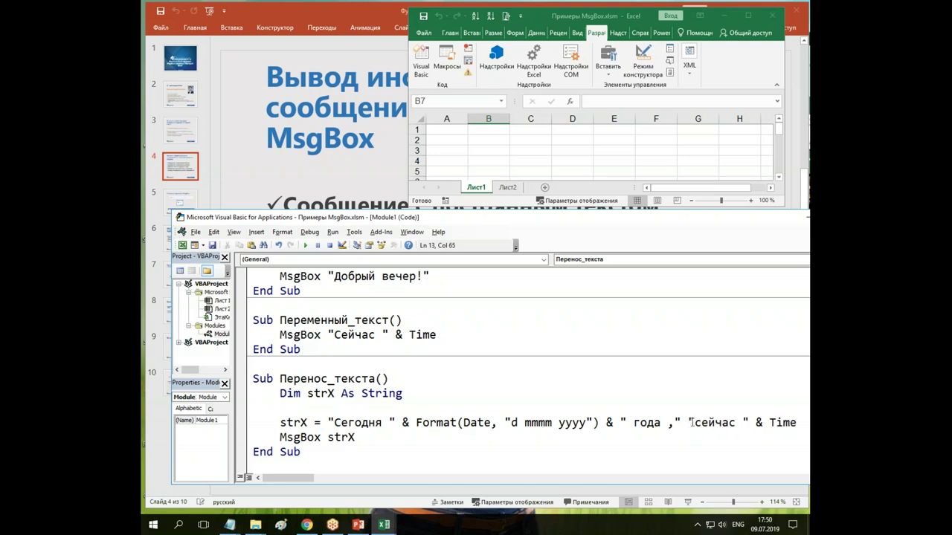
text(&)
click(660, 396)
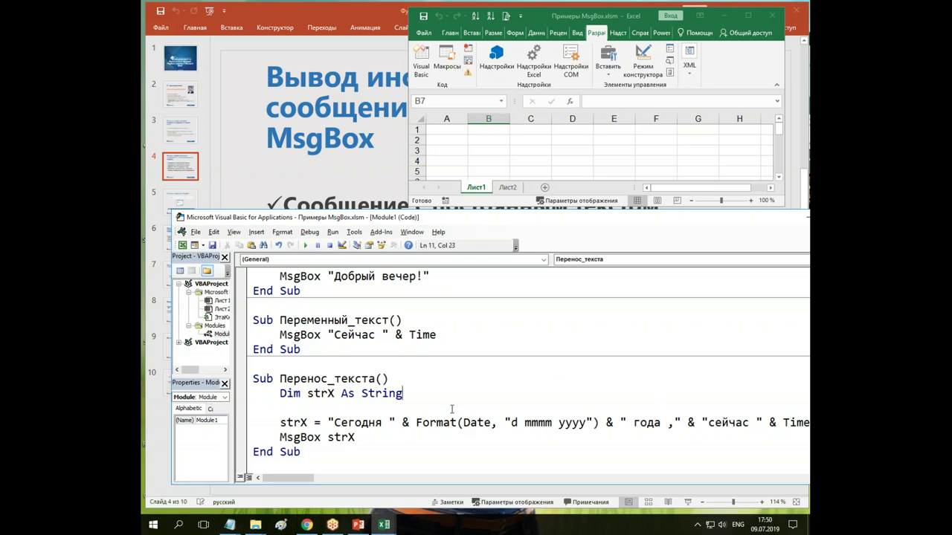
- Shrink the side panes and widen the window to enlarge the code area
drag(234, 363, 175, 363)
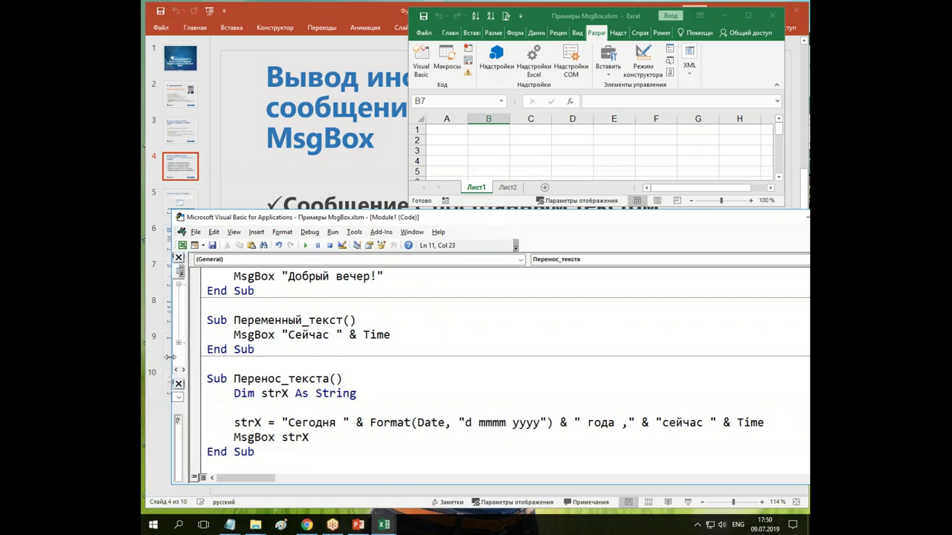
drag(172, 362, 150, 362)
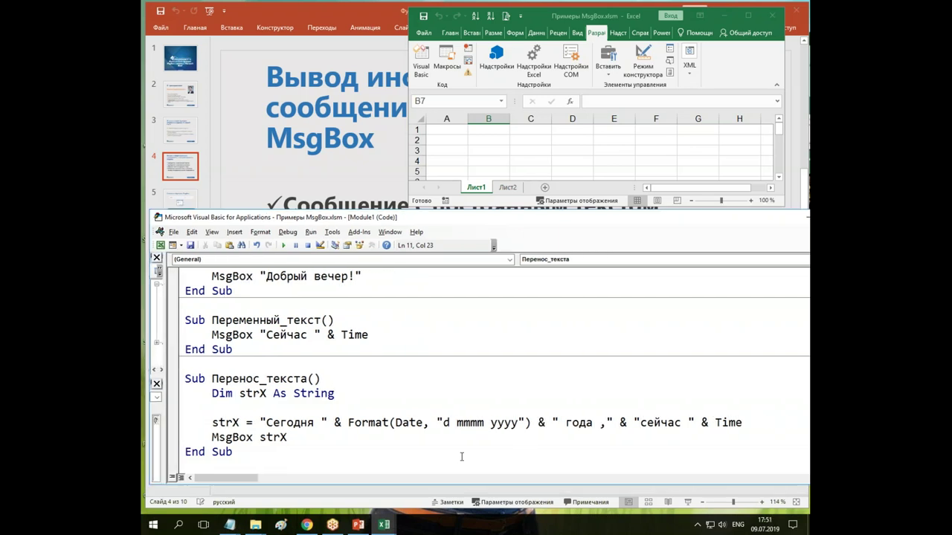
click(629, 423)
- Insert Chr(13) & before "сейчас" and delete the space between 'года' and the comma
text(chr(13) )
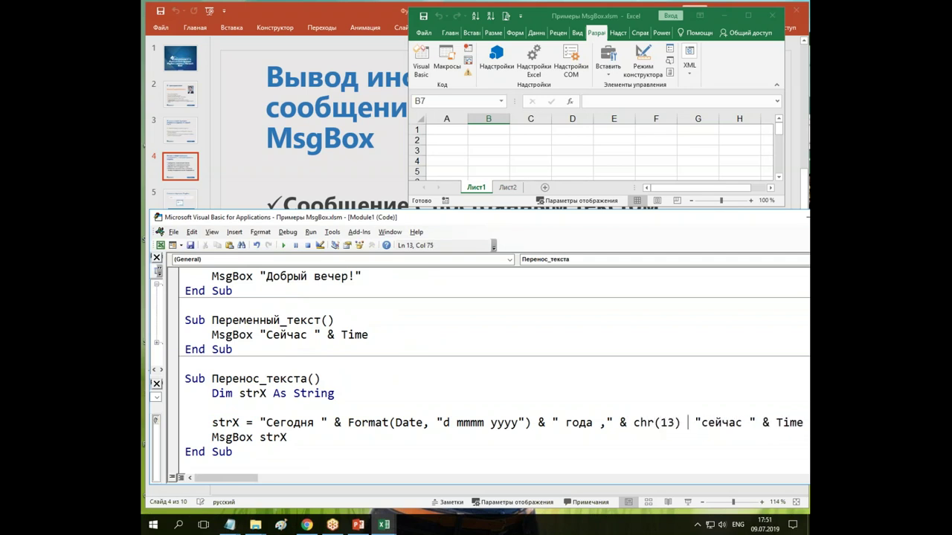
text(&)
click(566, 378)
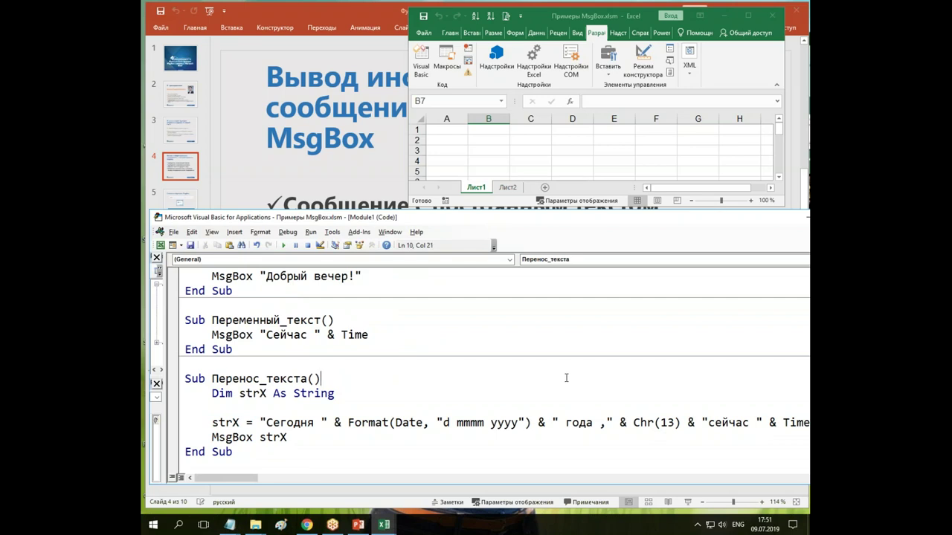
click(595, 422)
key(Delete)
key(Up)
key(Up)
key(End)
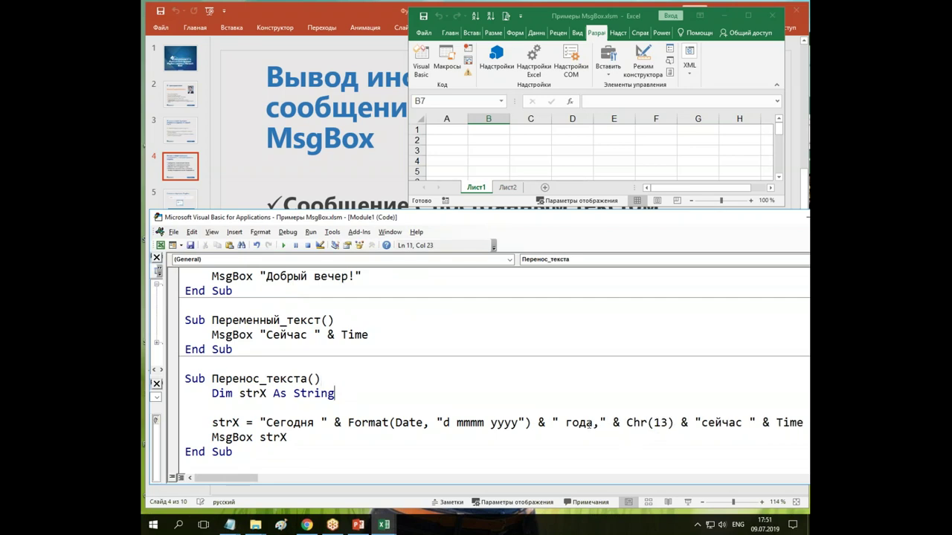
- Highlight the " года," and "сейчас" parts of the strX line to explain them
drag(559, 423, 599, 422)
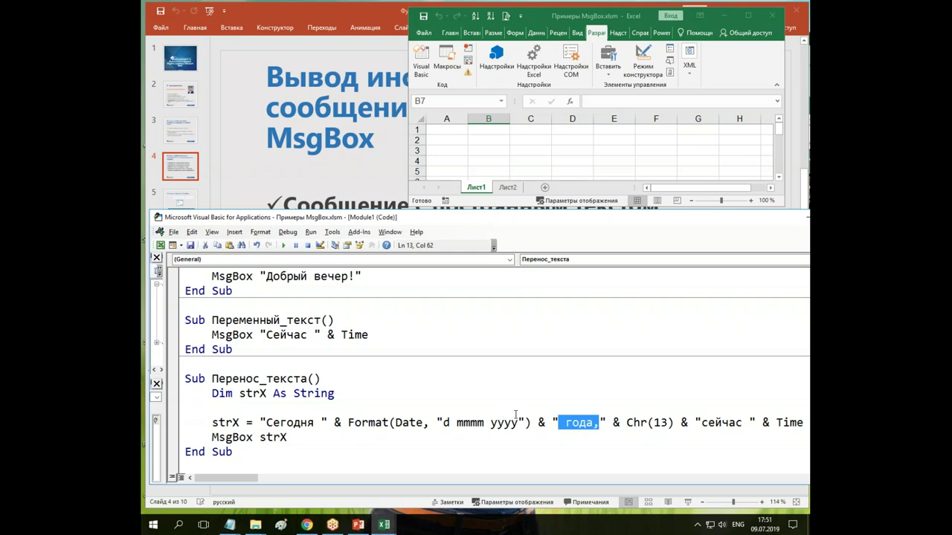
click(637, 422)
drag(701, 422, 739, 423)
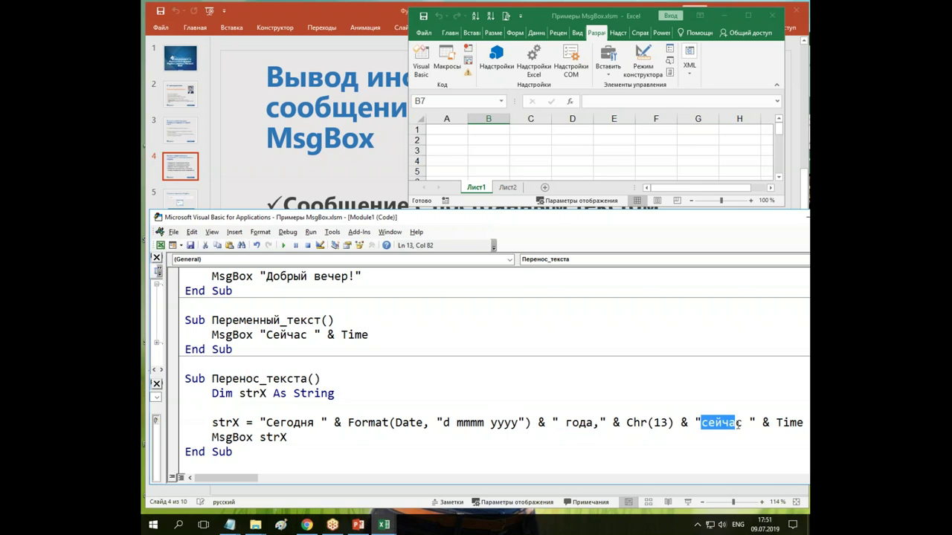
click(788, 422)
click(349, 397)
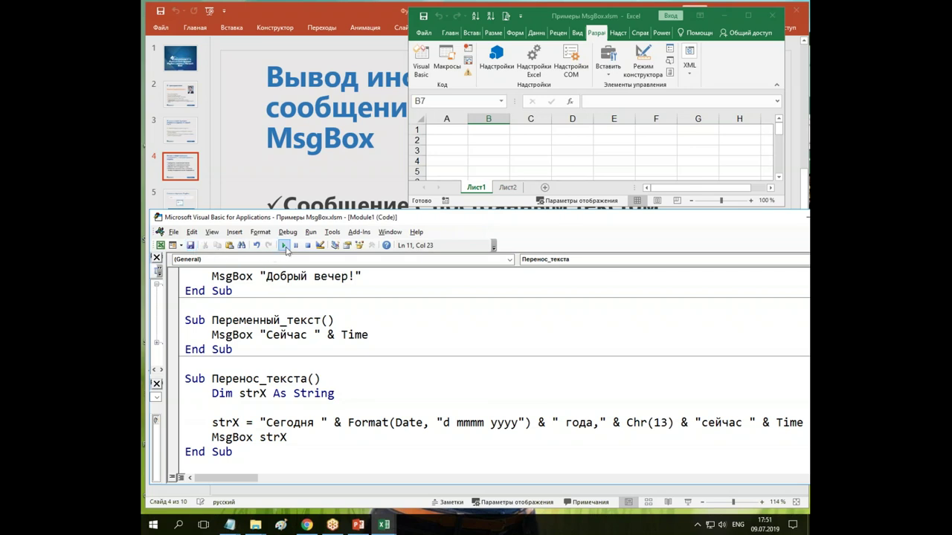
- Run Перенос_текста to check the two-line message, highlight Chr(13), then return to PowerPoint
click(283, 245)
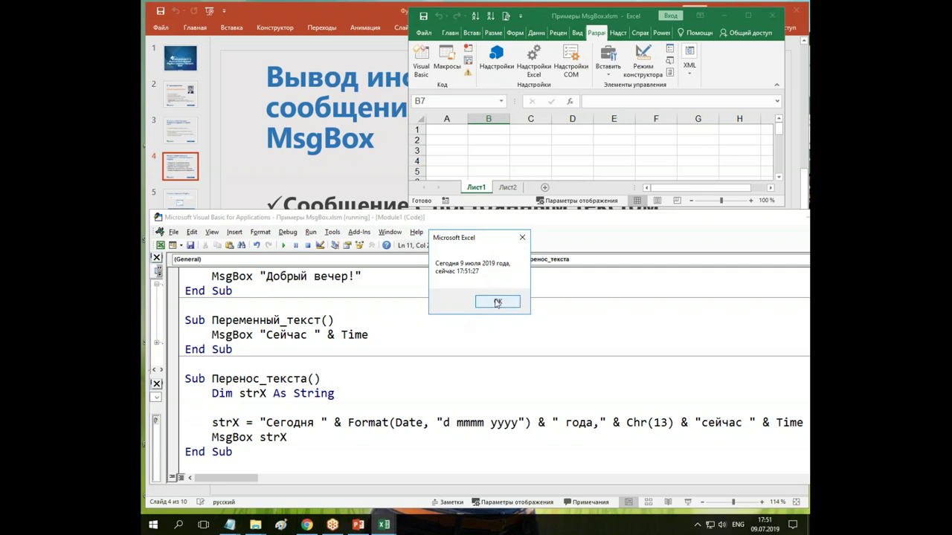
click(497, 303)
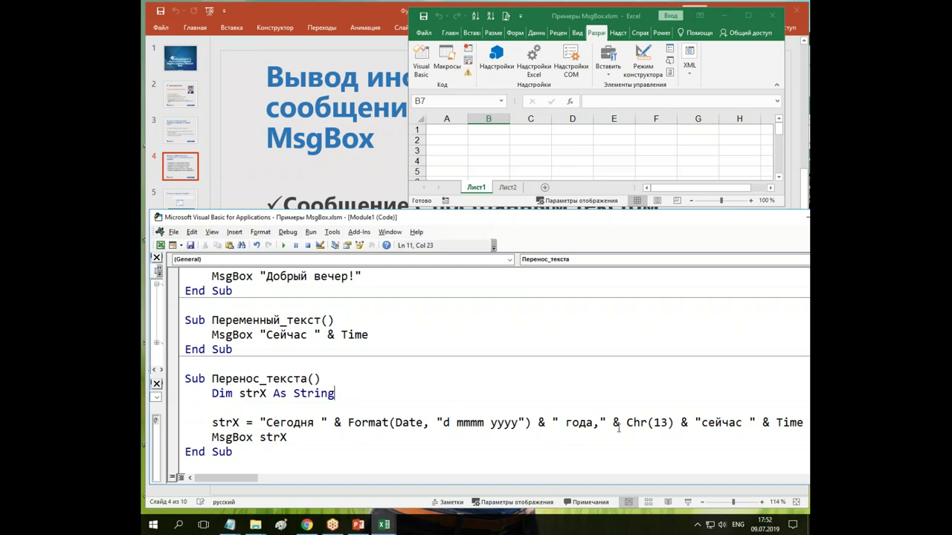
drag(626, 422, 673, 422)
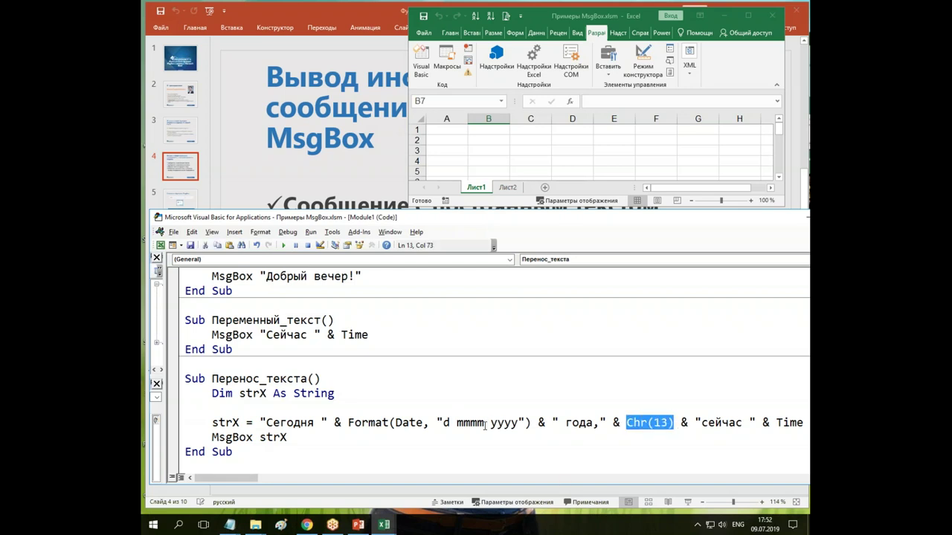
click(443, 406)
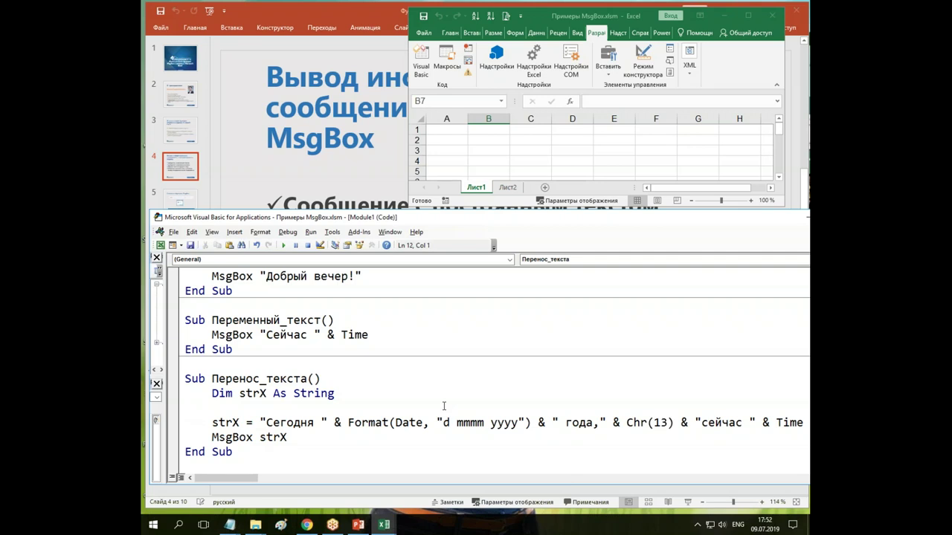
key(alt+Tab)
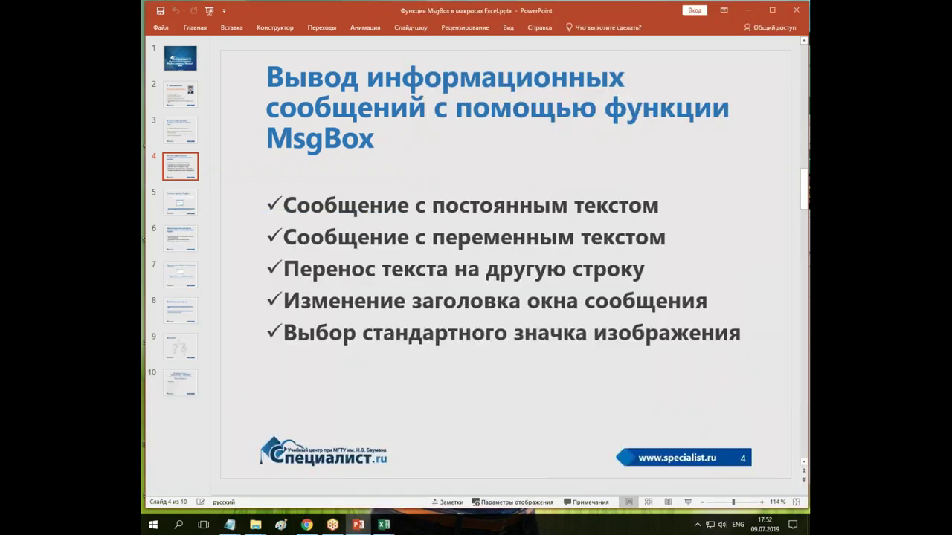
- Highlight the 'Изменение заголовка окна сообщения' bullet, then bring back and enlarge the VBA editor
triple_click(285, 302)
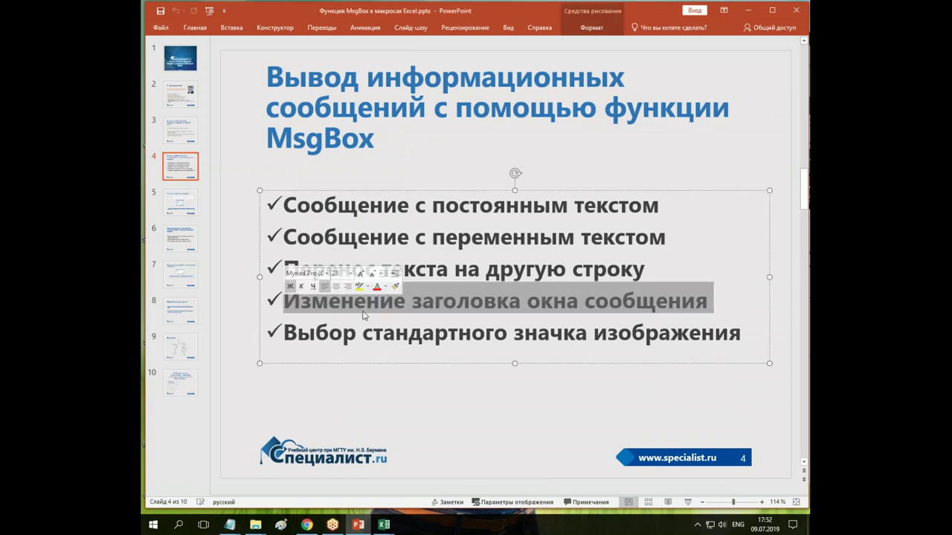
click(395, 332)
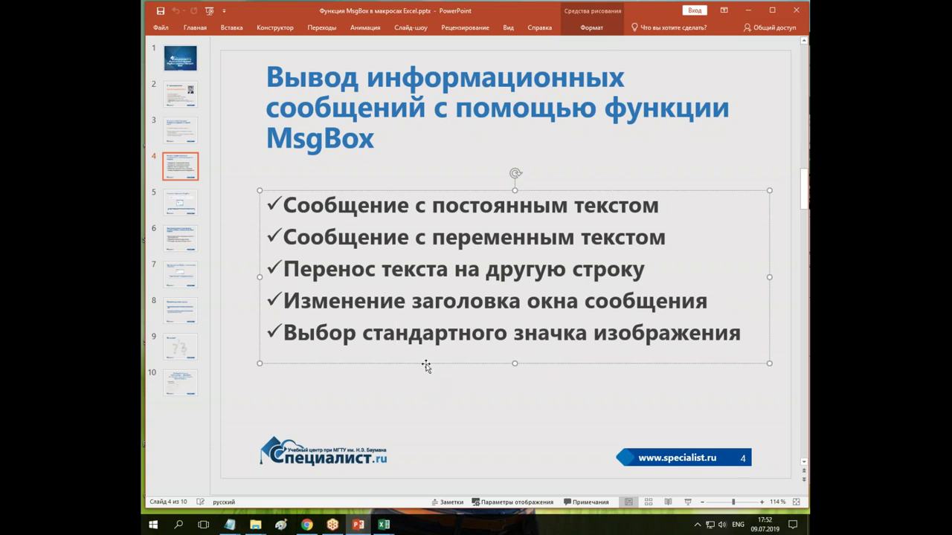
mouse_move(386, 528)
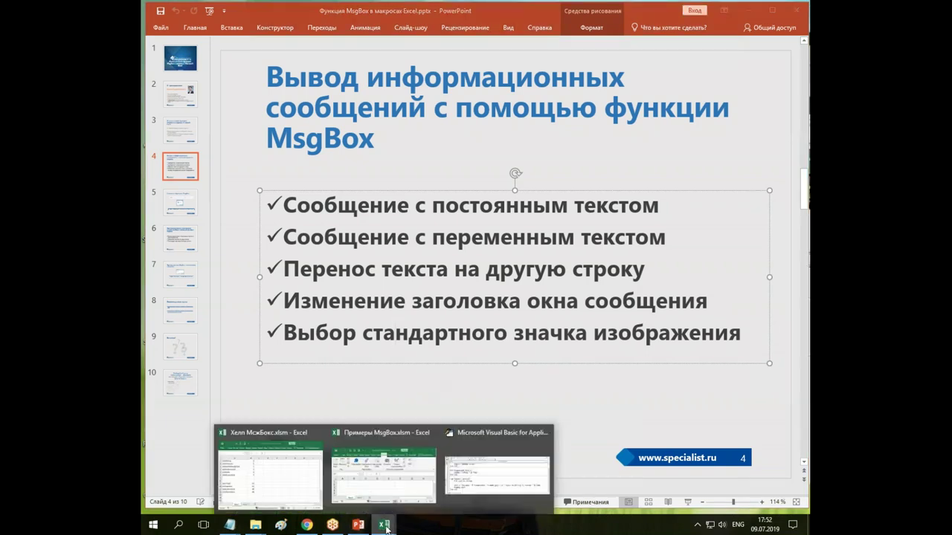
click(476, 479)
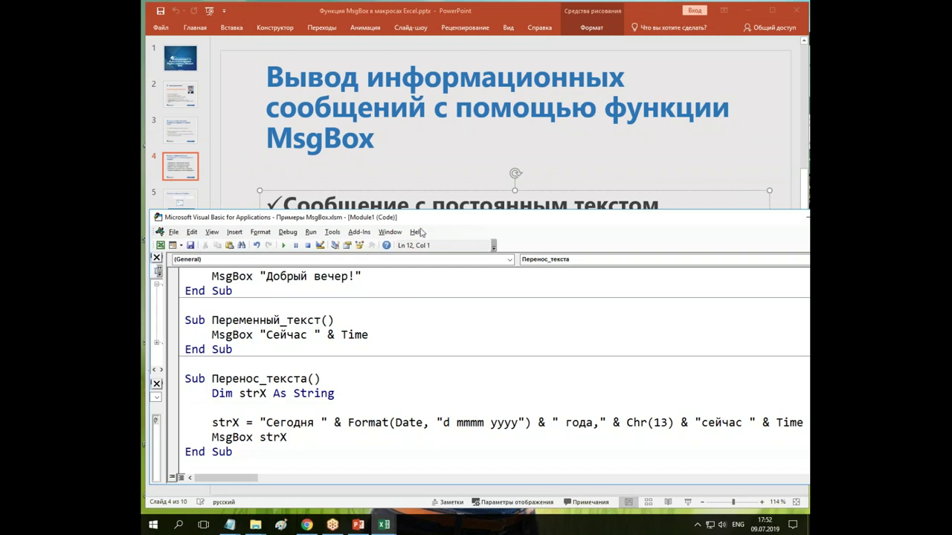
drag(420, 211, 420, 117)
- Append , , "Внимание" after Time in Переменный_текст's MsgBox line and run the macro
click(272, 252)
click(374, 268)
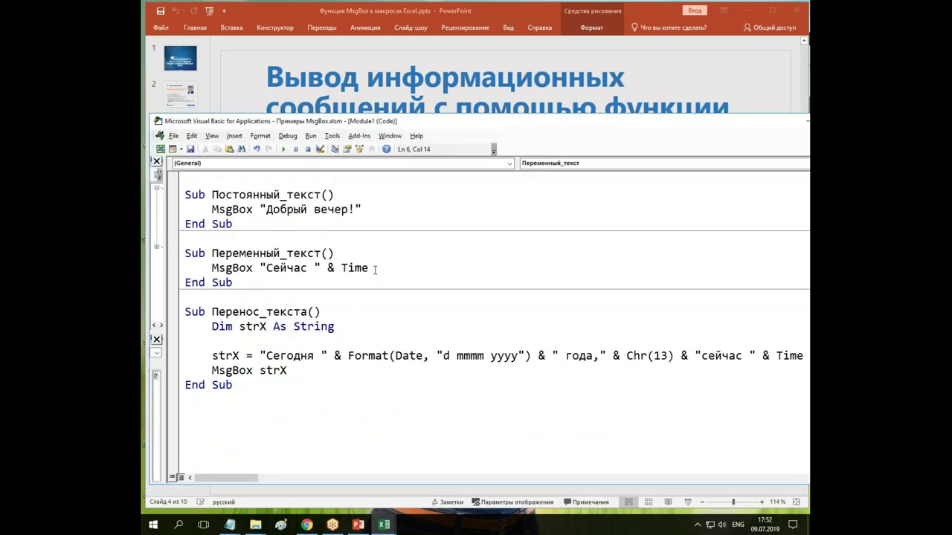
right_click(239, 267)
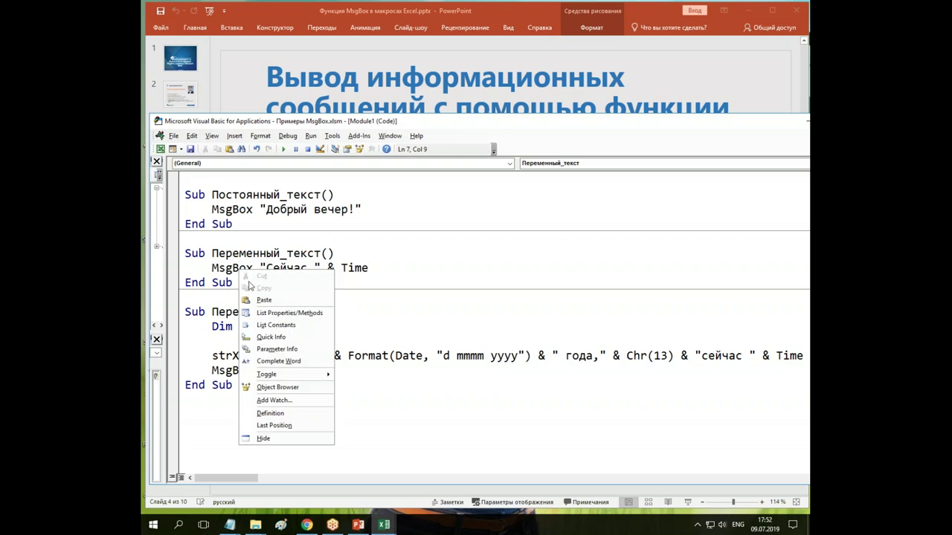
click(286, 337)
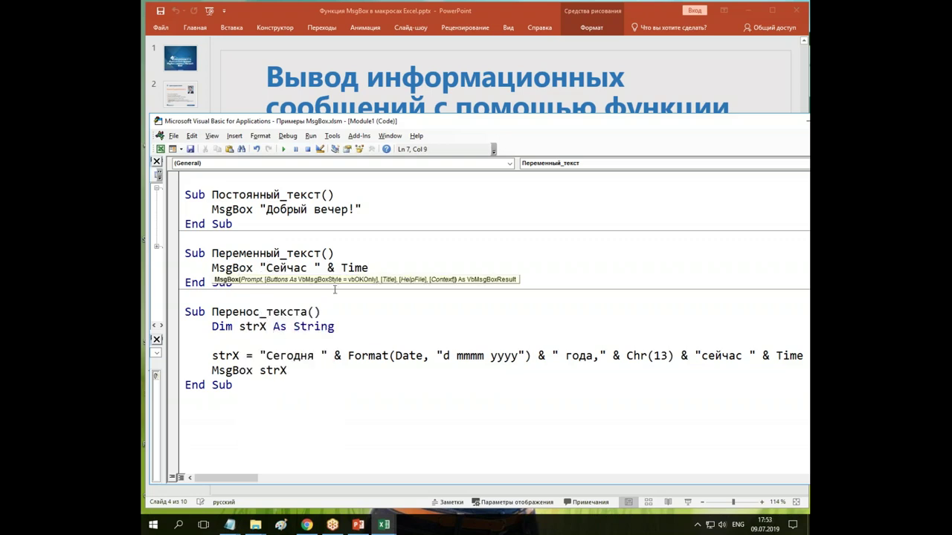
click(373, 269)
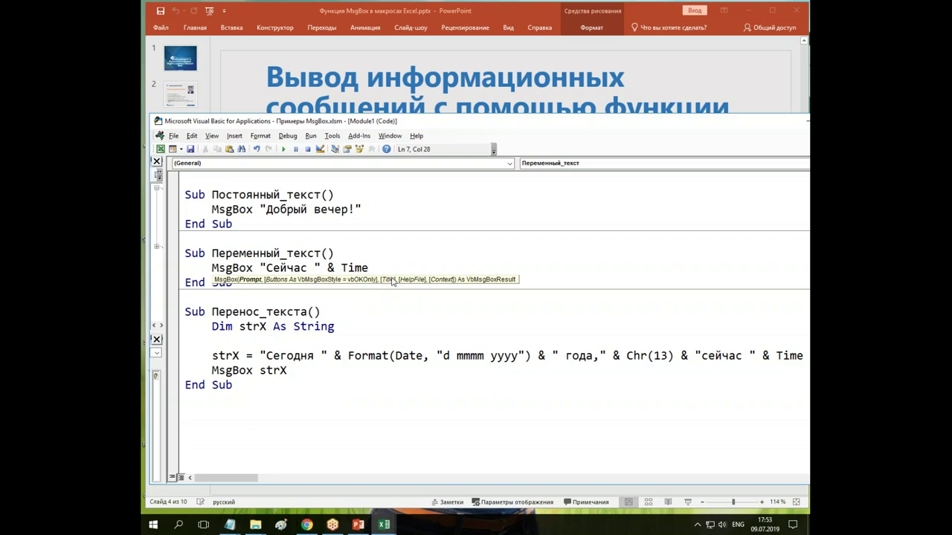
text(,,)
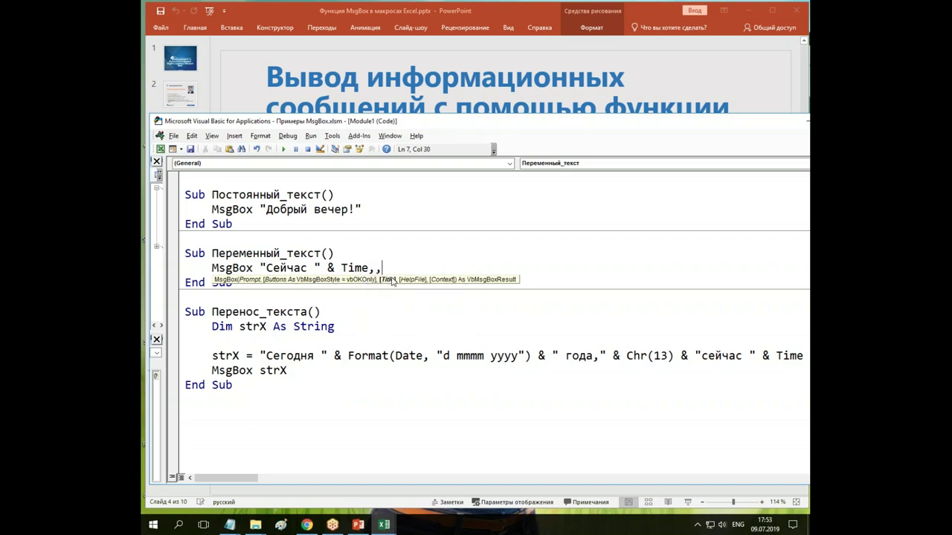
text("")
key(alt+shift)
text(Внимание)
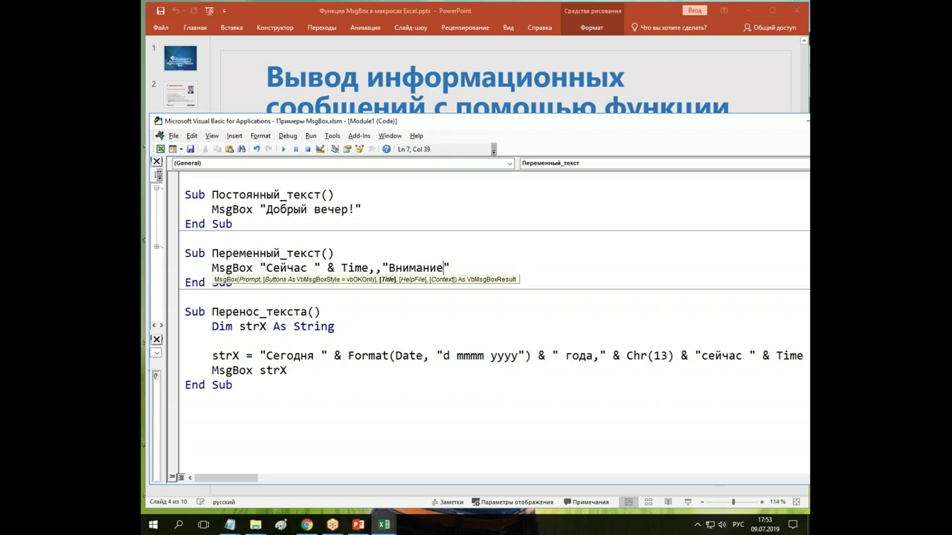
click(410, 255)
click(340, 267)
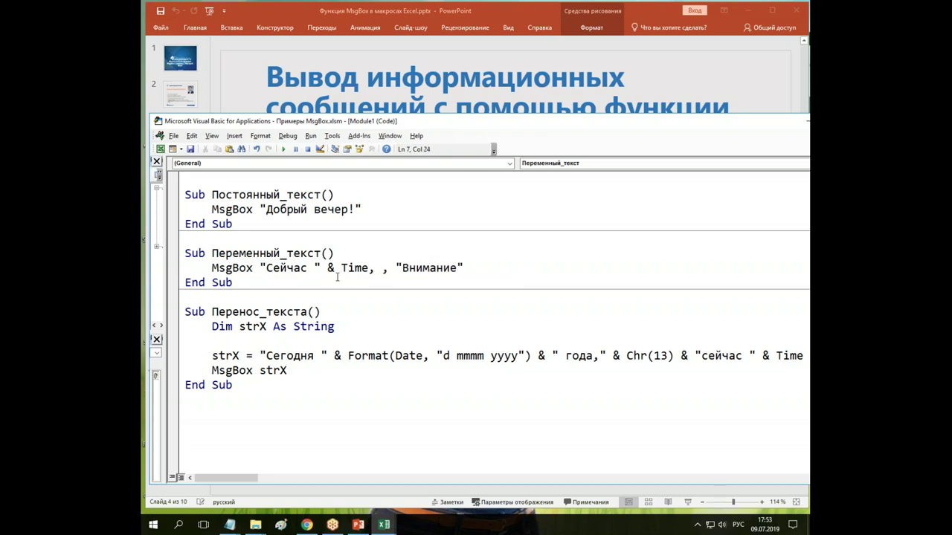
click(284, 151)
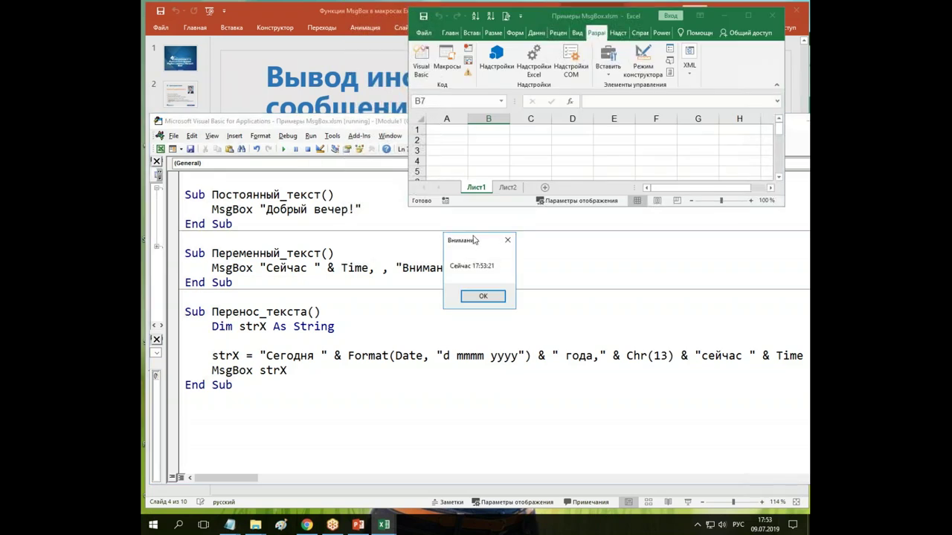
- Close the Внимание box, then run Постоянный_текст and Переменный_текст, dismissing each message
drag(476, 237, 444, 318)
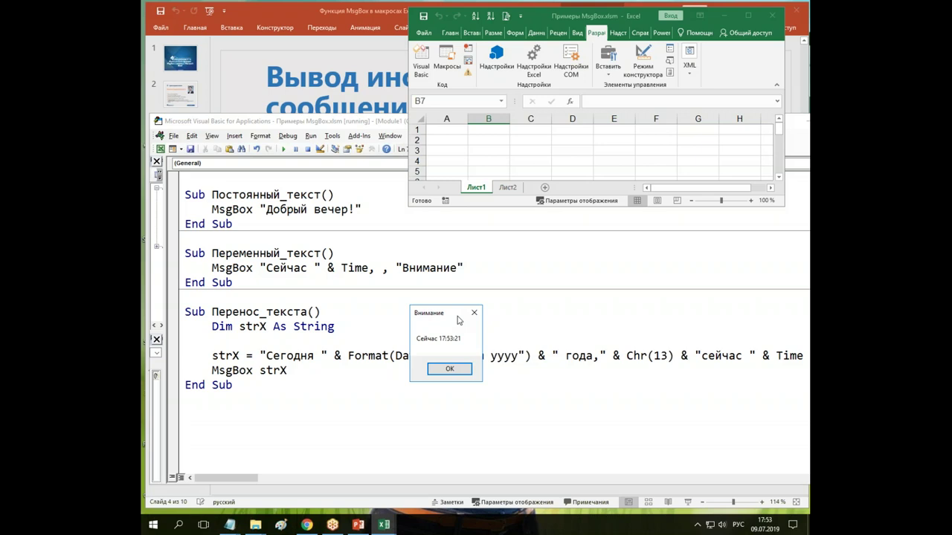
click(450, 370)
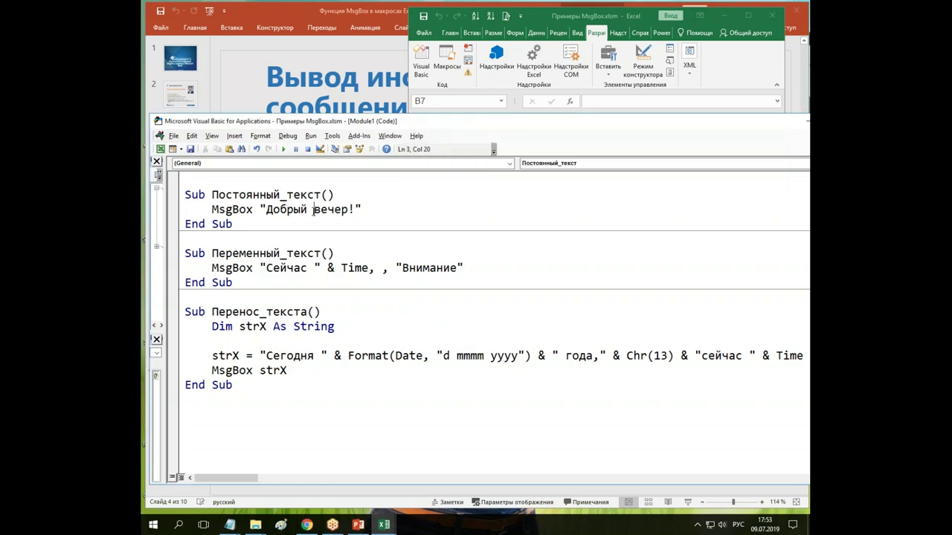
click(283, 150)
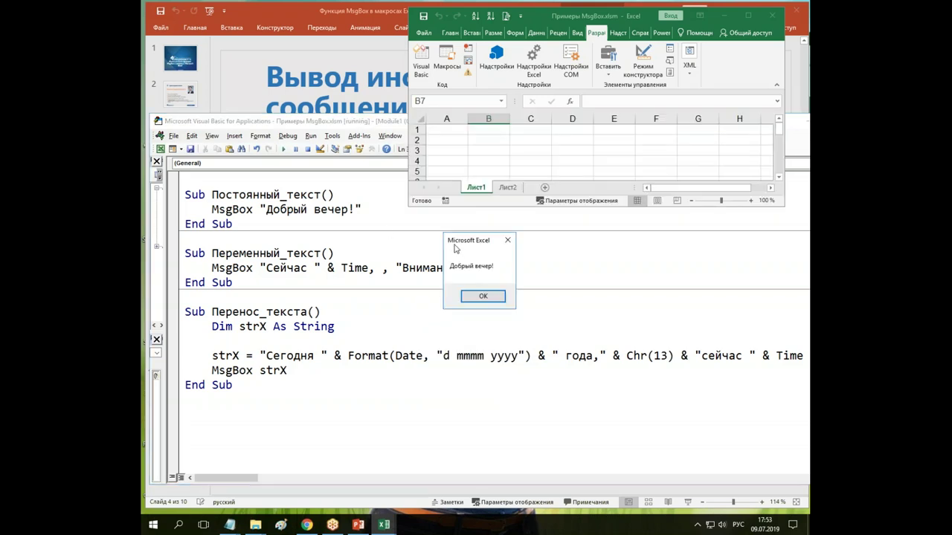
click(504, 296)
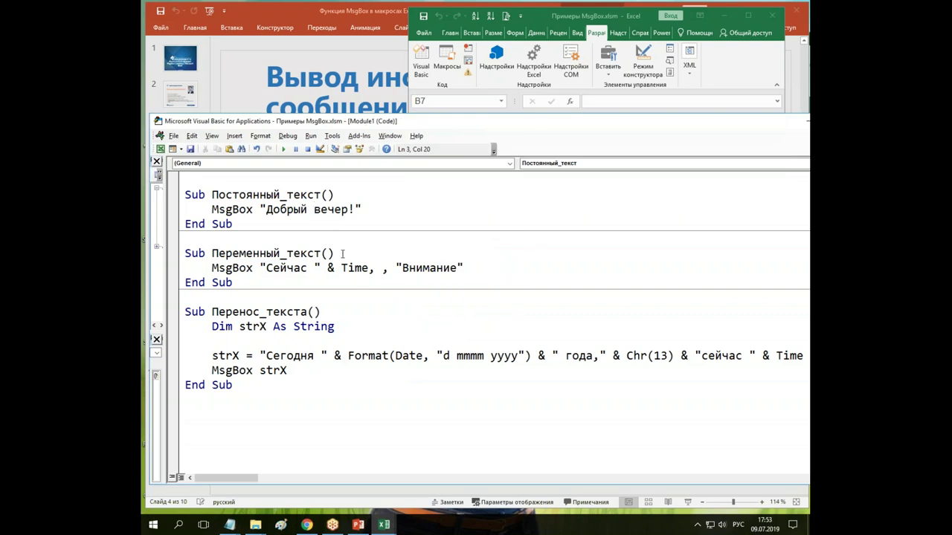
click(311, 267)
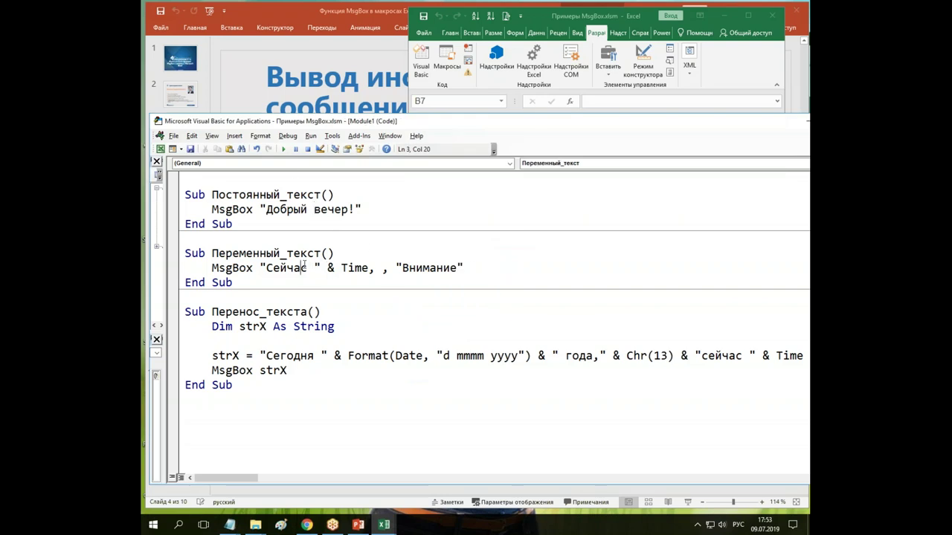
click(284, 150)
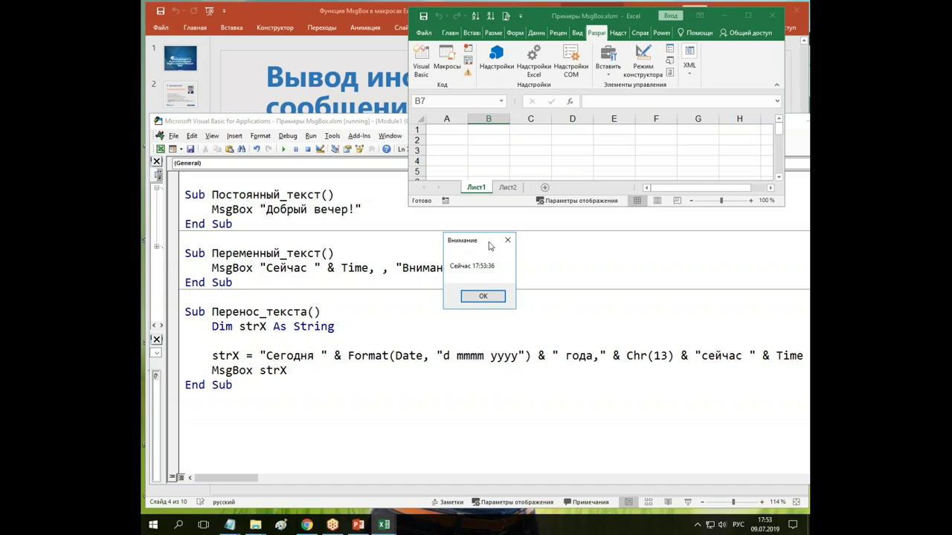
click(487, 294)
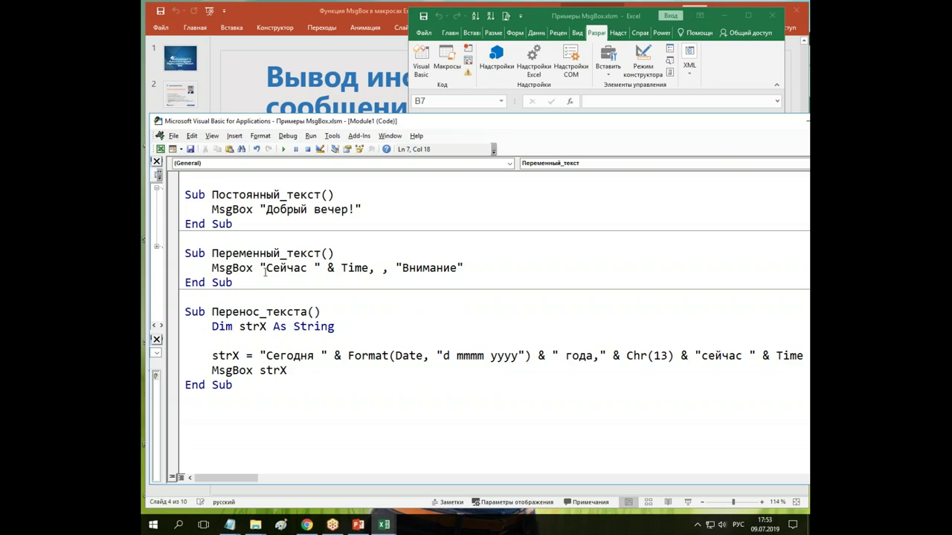
- Select the MsgBox keyword in Перенос_текста and switch to the browser's MsgBox reference
click(237, 268)
click(226, 370)
double_click(226, 370)
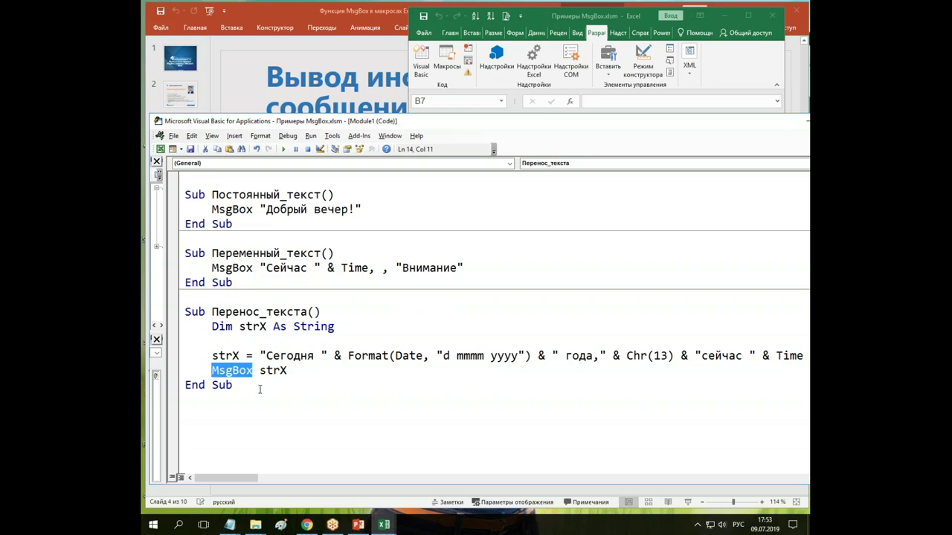
click(289, 370)
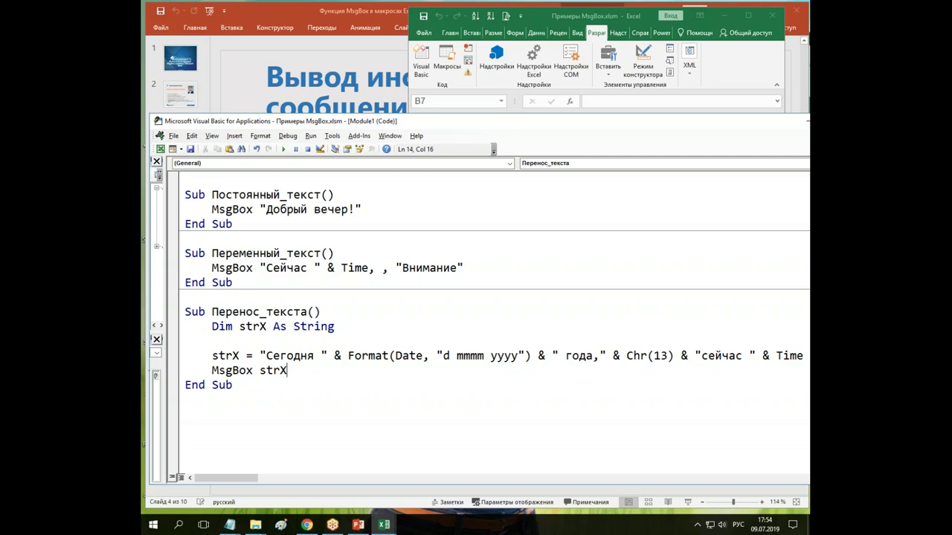
click(246, 370)
double_click(241, 371)
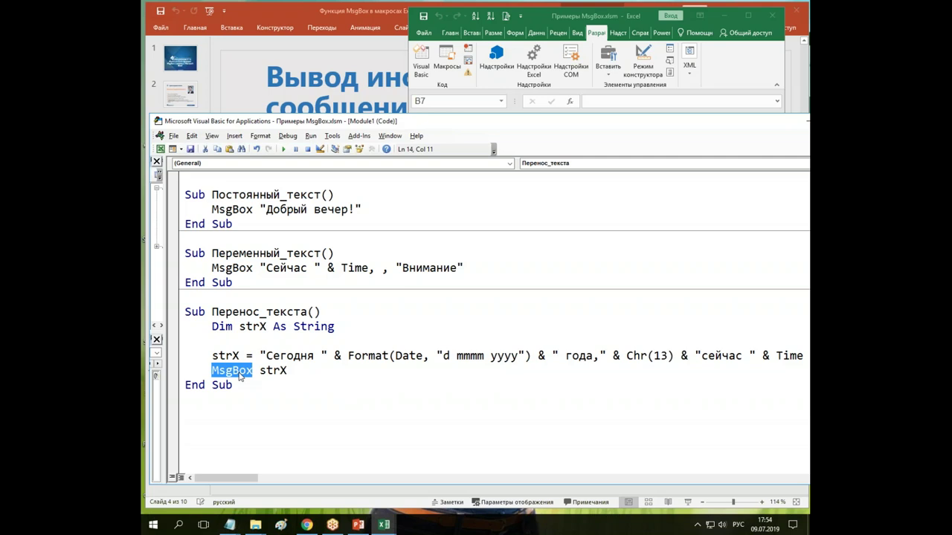
click(306, 525)
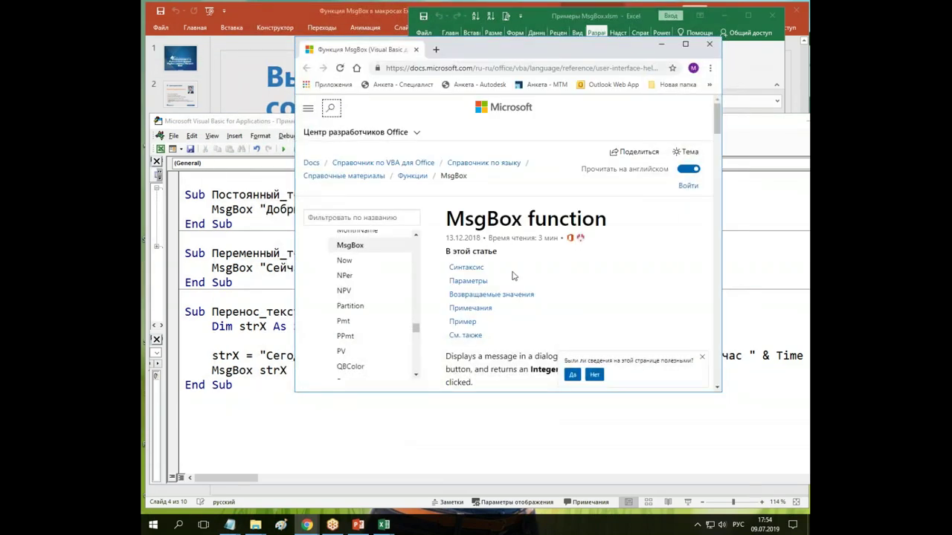
- Highlight the buttons argument in the MsgBox syntax and scroll down to the settings table
drag(717, 118, 718, 165)
double_click(531, 158)
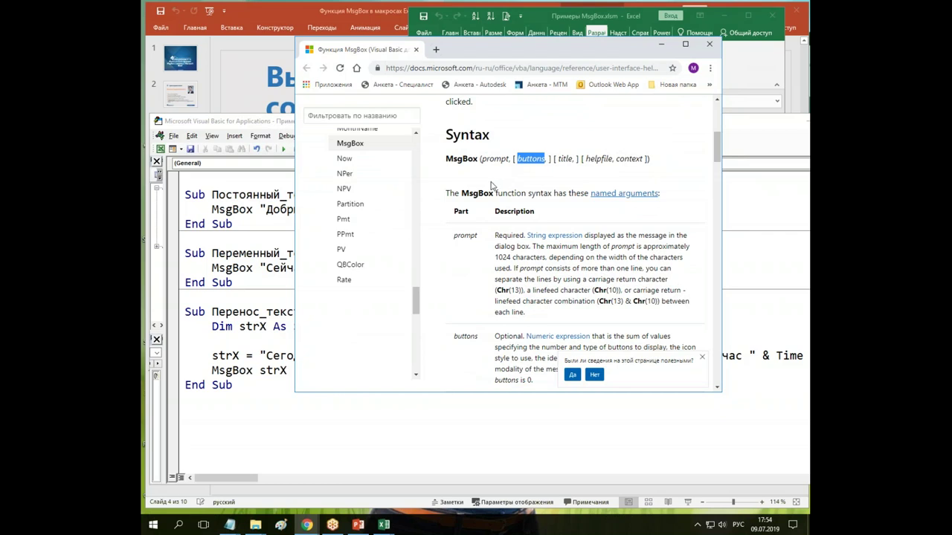
scroll(491, 186, down, 2)
scroll(489, 187, down, 1)
scroll(488, 188, down, 2)
scroll(489, 188, down, 1)
scroll(488, 188, down, 1)
scroll(488, 188, down, 1)
scroll(488, 188, down, 1)
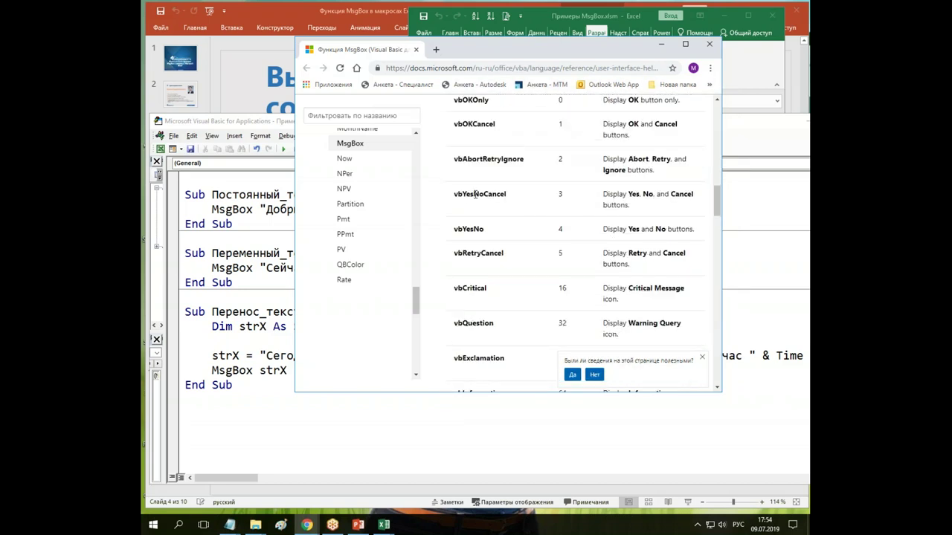
scroll(484, 193, down, 1)
scroll(580, 238, down, 1)
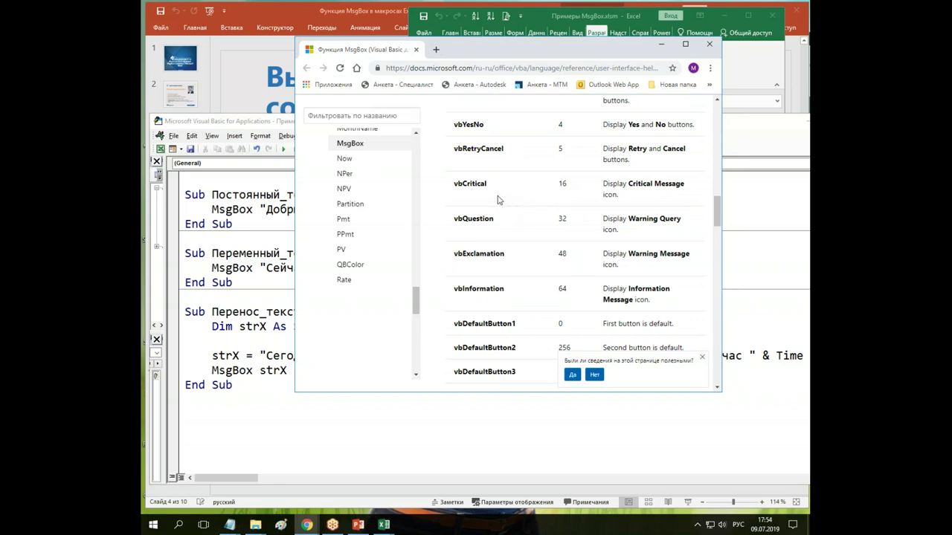
- Highlight vbCritical 16, vbQuestion 32, vbExclamation 48 and vbInformation 64, then return to the code
double_click(562, 184)
double_click(562, 218)
double_click(563, 253)
click(565, 289)
double_click(470, 183)
double_click(470, 220)
double_click(478, 254)
double_click(487, 290)
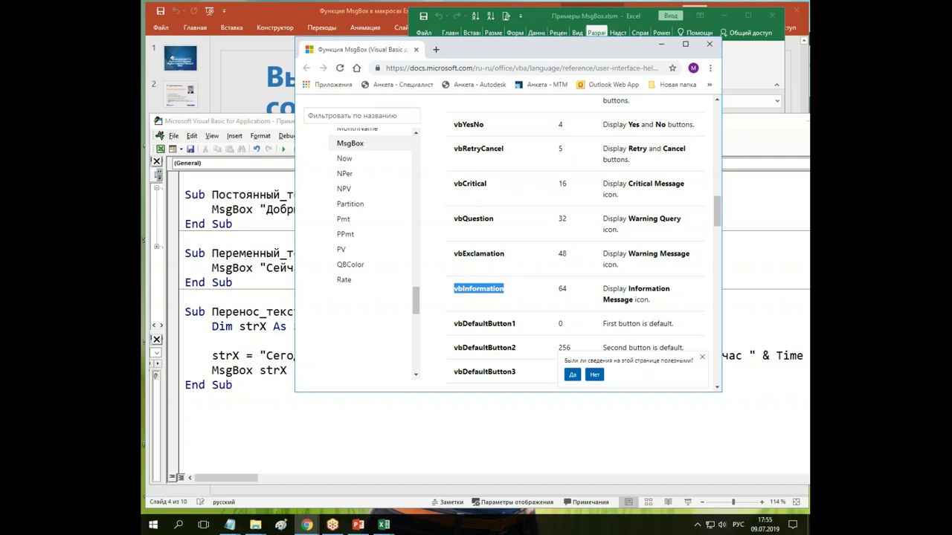
click(294, 372)
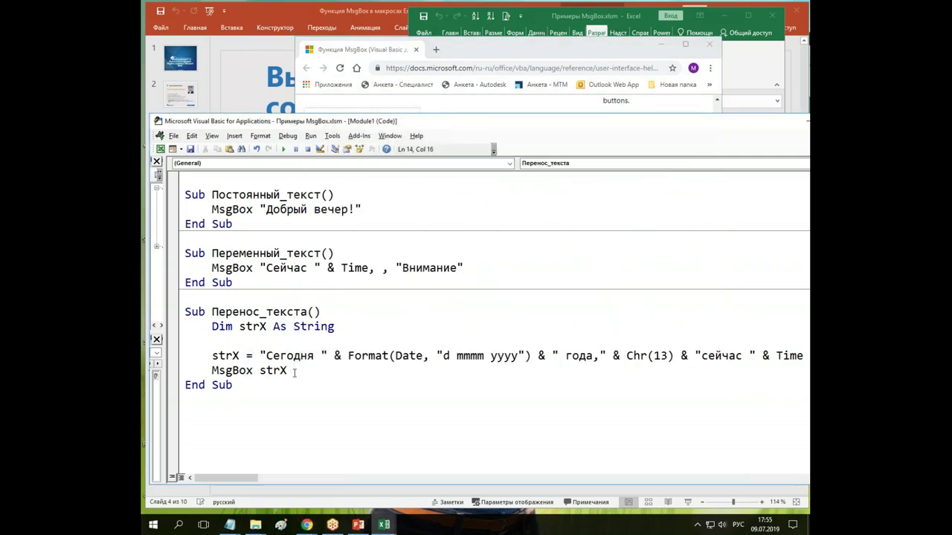
- Change the line to MsgBox strX, vbQuestion and run it to see the question icon
text(б)
key(BackSpace)
text(,)
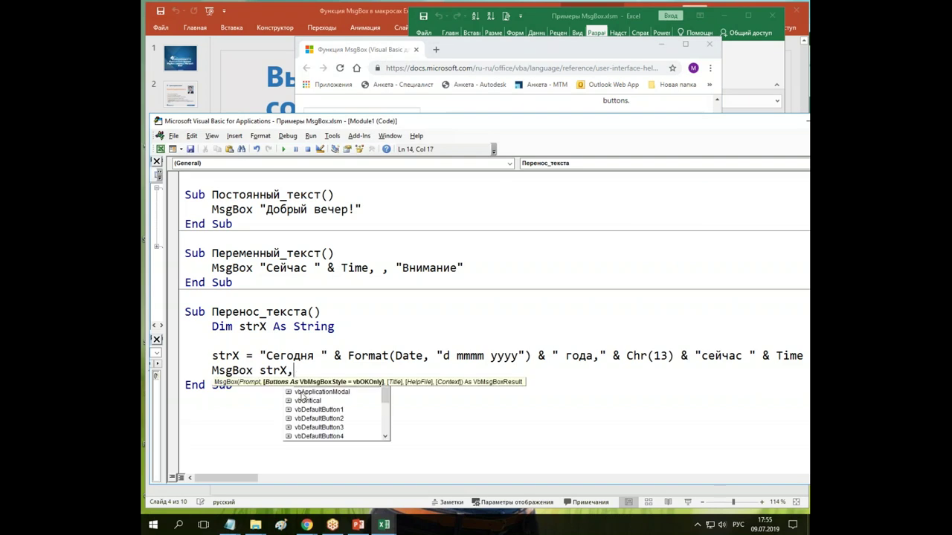
drag(387, 398, 391, 434)
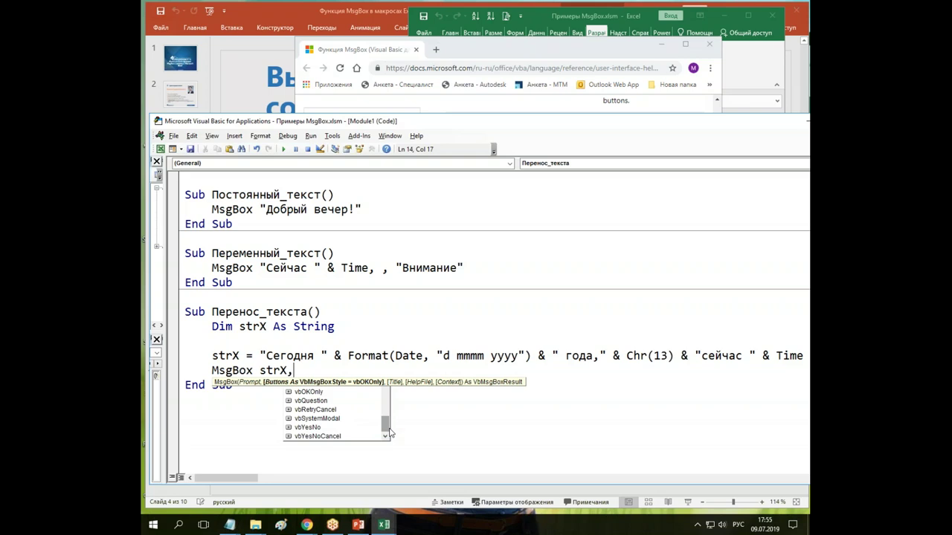
click(325, 404)
double_click(311, 401)
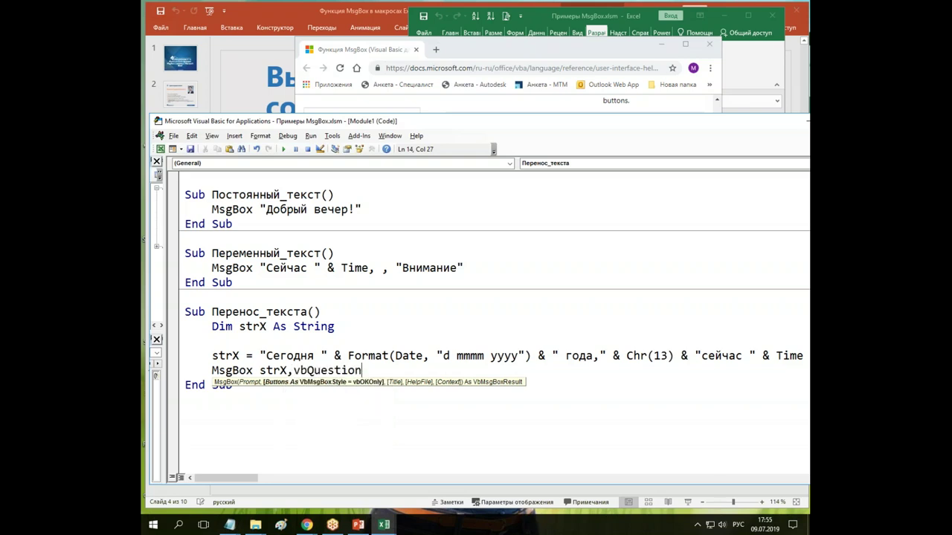
click(300, 356)
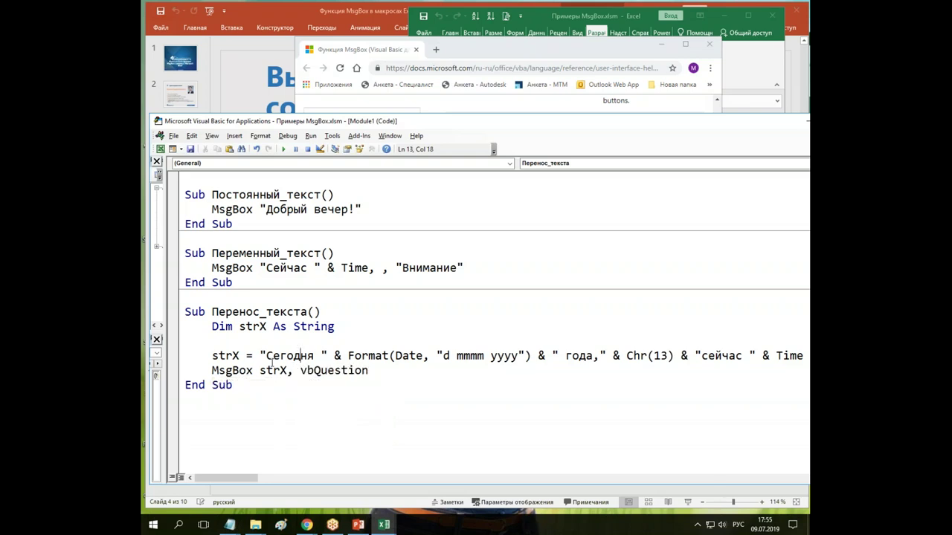
key(F5)
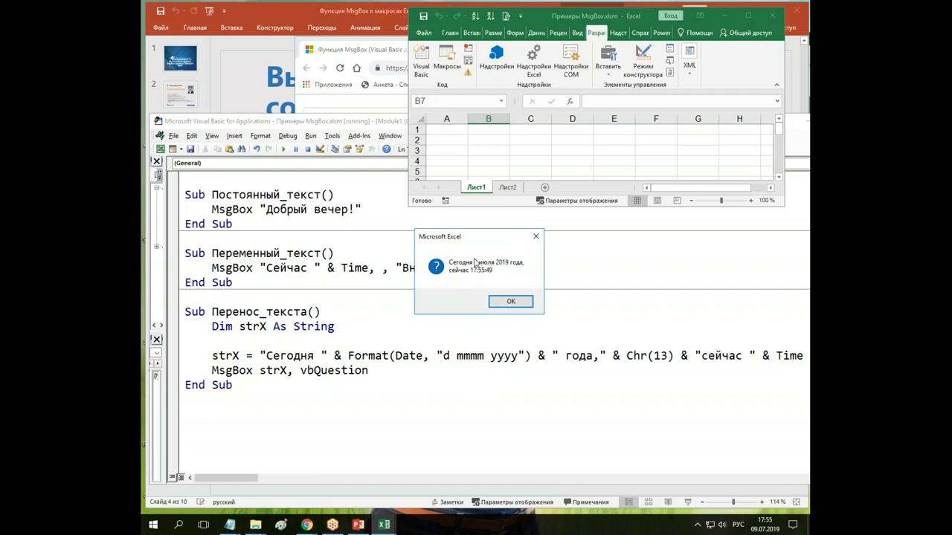
click(508, 304)
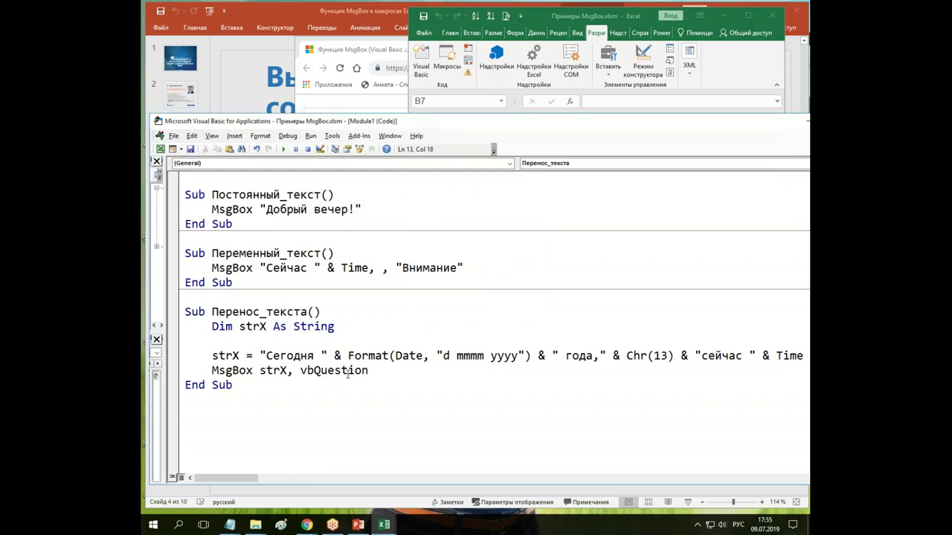
- Replace vbQuestion with vbInformation via List Constants and run the macro
right_click(344, 373)
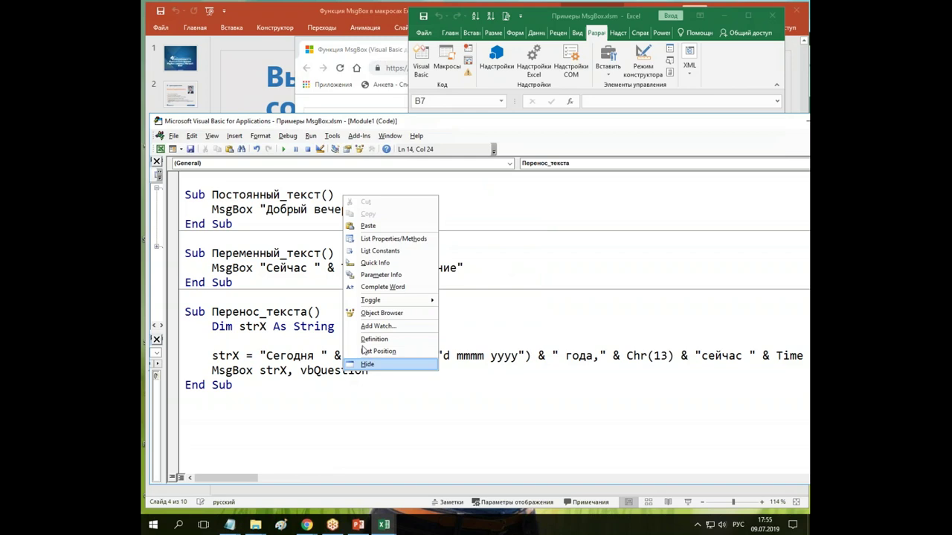
click(393, 255)
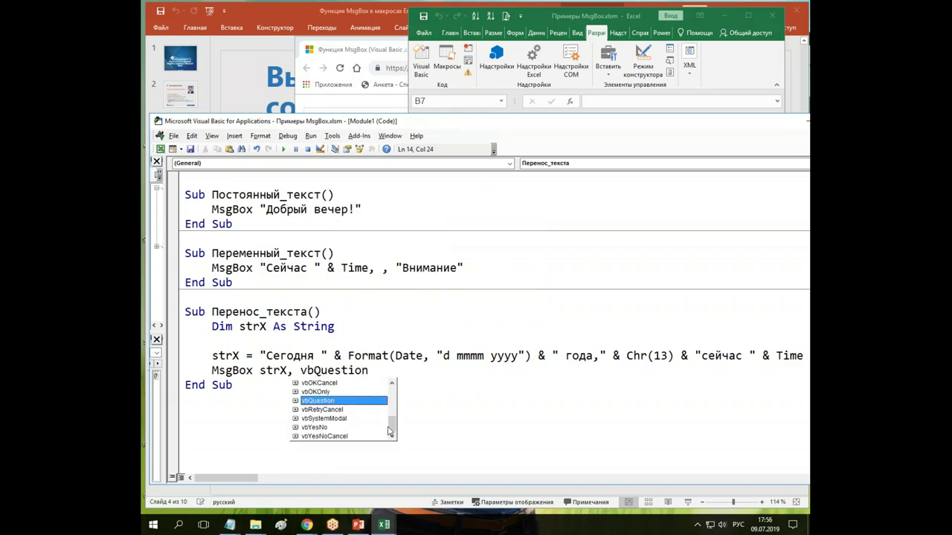
drag(392, 430, 393, 410)
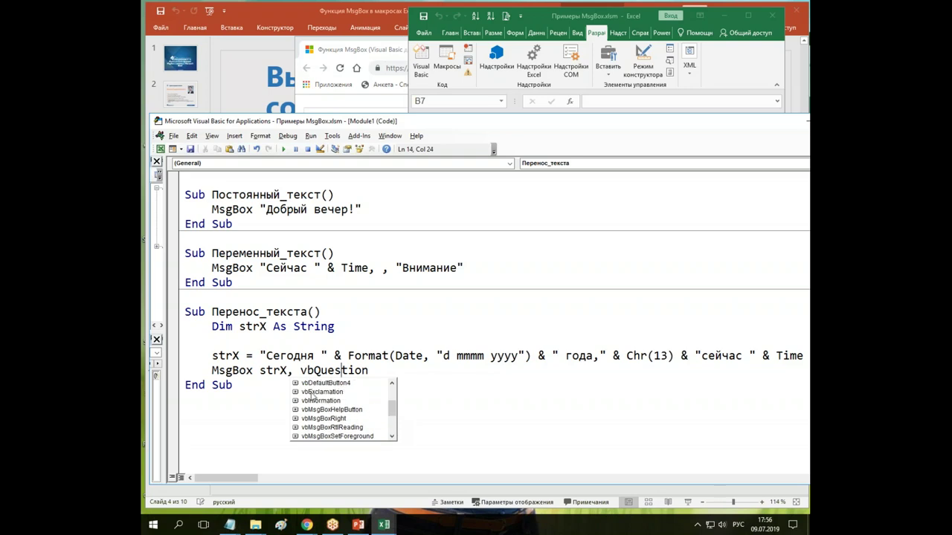
double_click(321, 400)
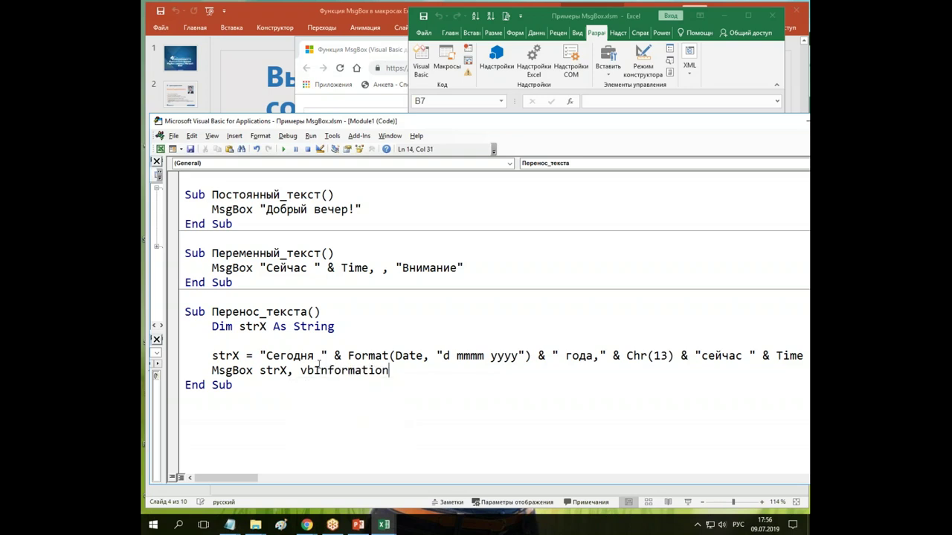
click(283, 148)
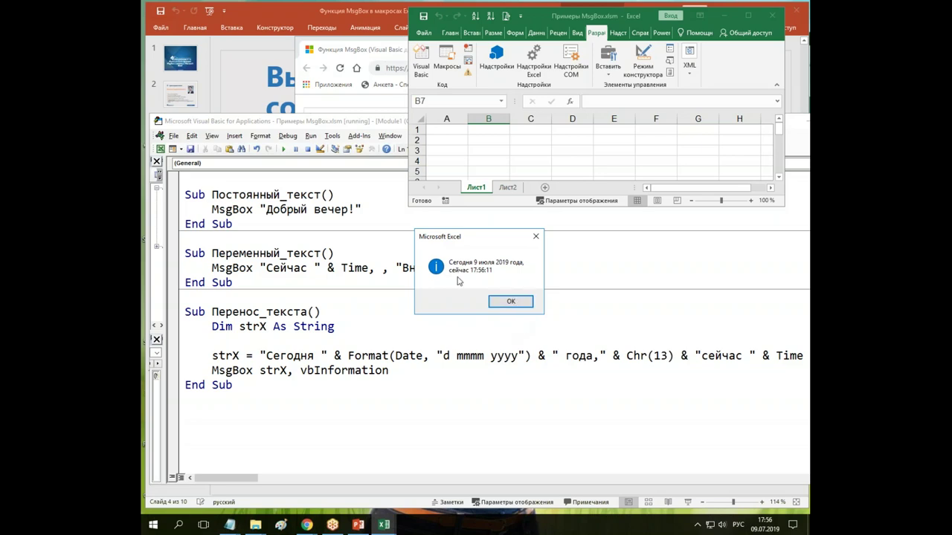
click(510, 302)
- Switch the icon constant to vbExclamation and run again to see the warning icon
right_click(371, 372)
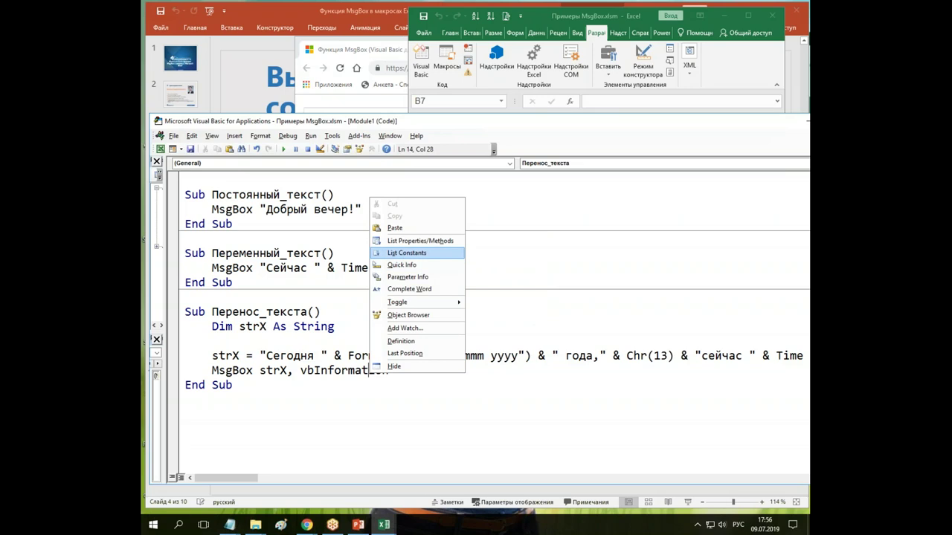
click(405, 254)
click(391, 383)
click(392, 383)
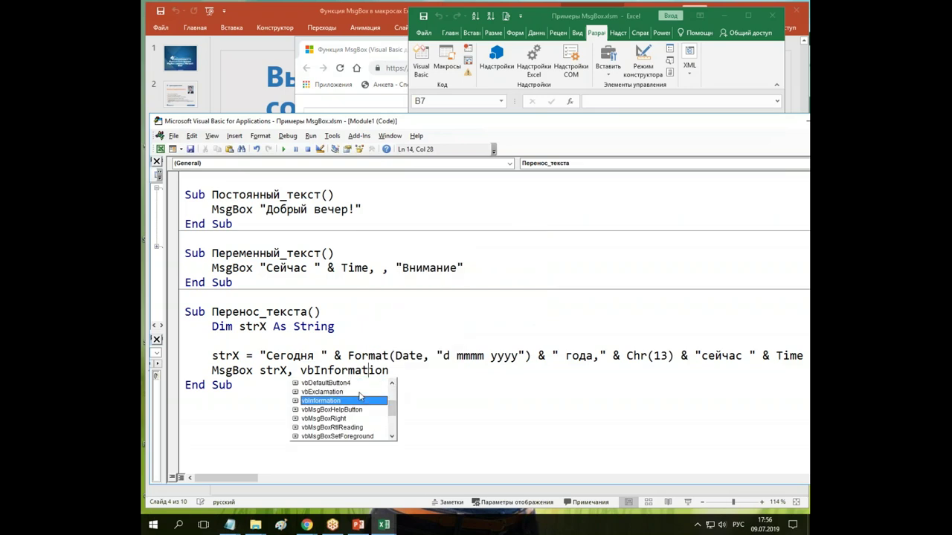
click(348, 392)
click(329, 356)
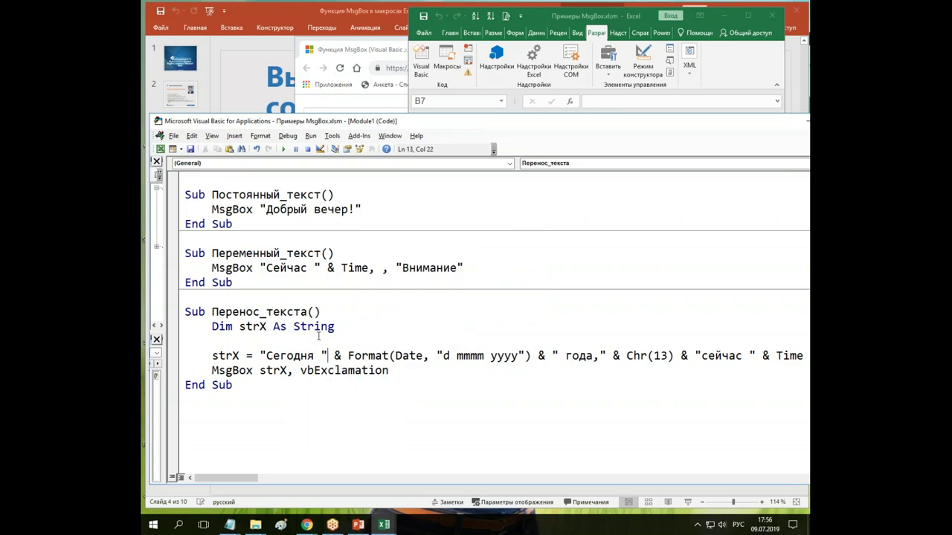
click(283, 149)
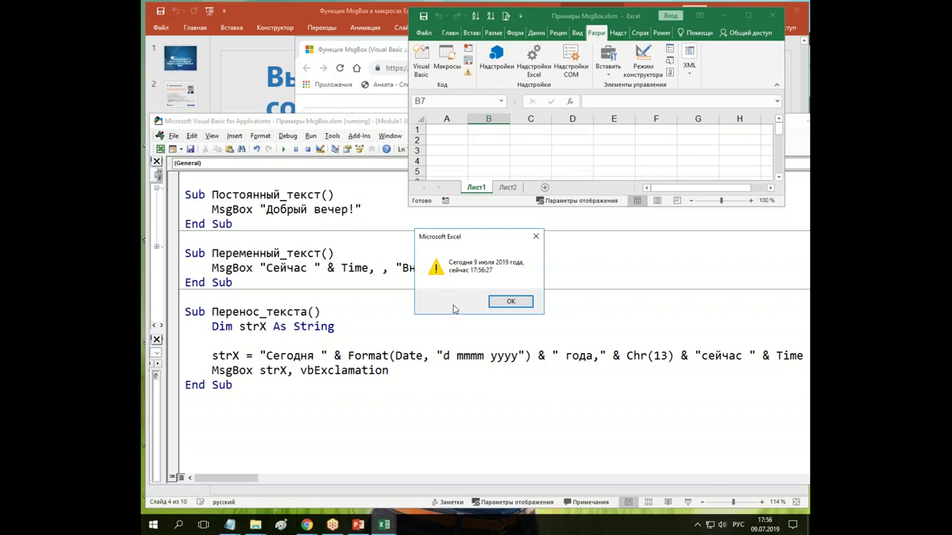
click(511, 301)
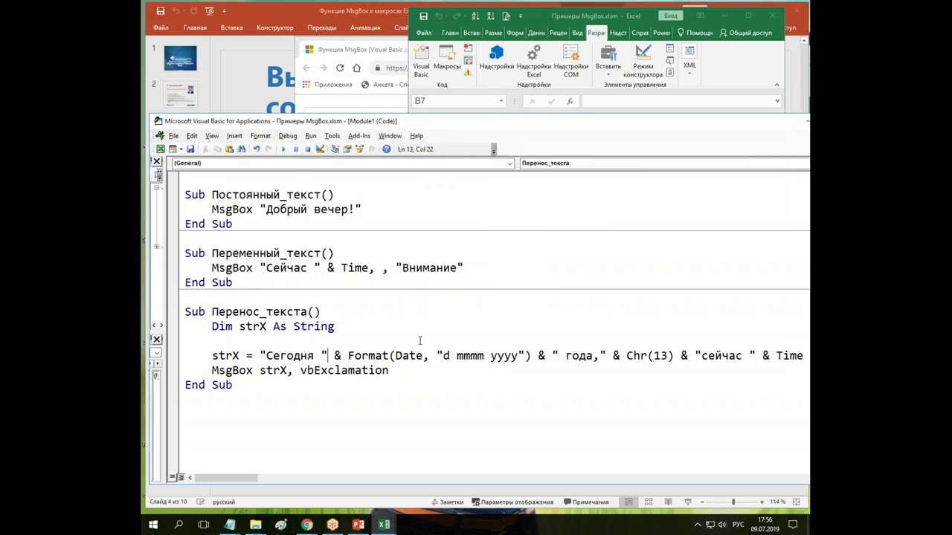
- Replace vbExclamation with vbCritical, run the macro, and check that vbCritical equals 16
right_click(343, 370)
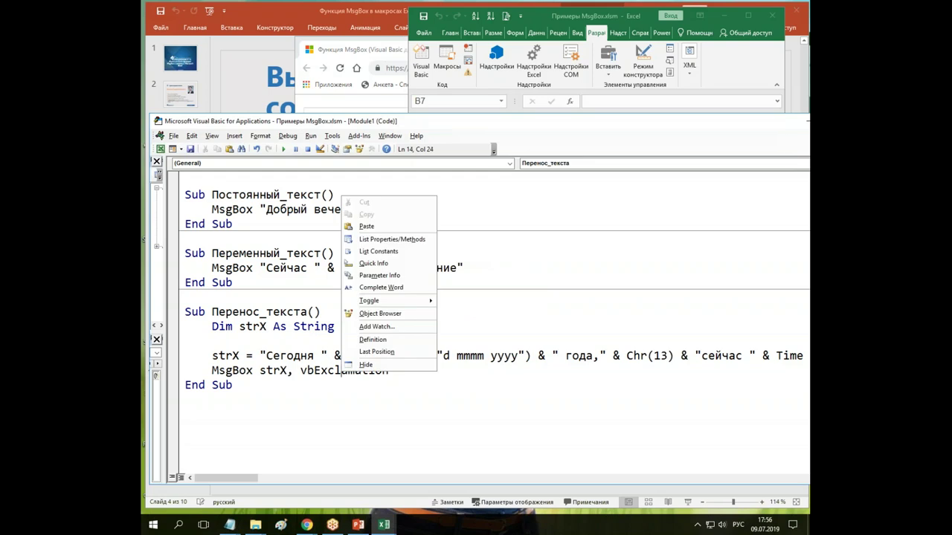
click(392, 252)
click(392, 384)
click(393, 384)
click(393, 384)
click(393, 384)
double_click(331, 401)
click(327, 355)
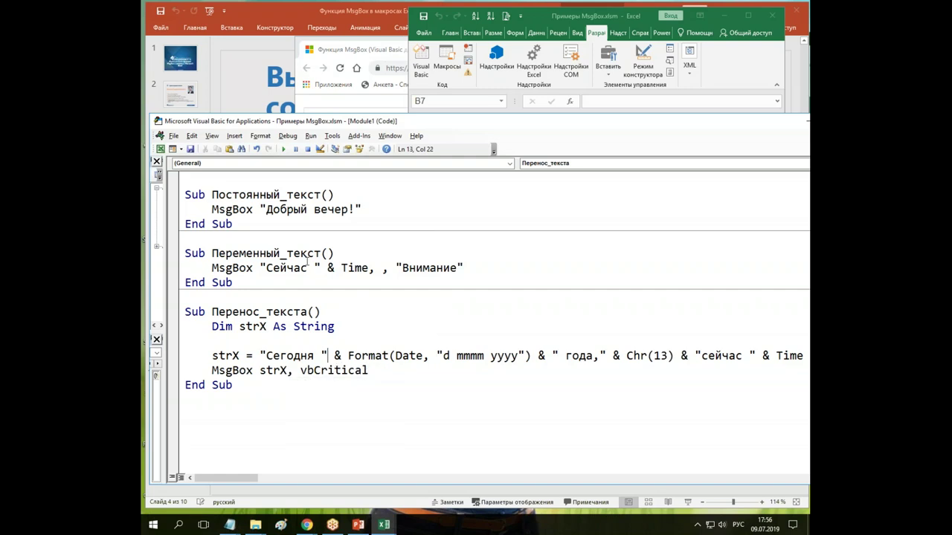
click(285, 149)
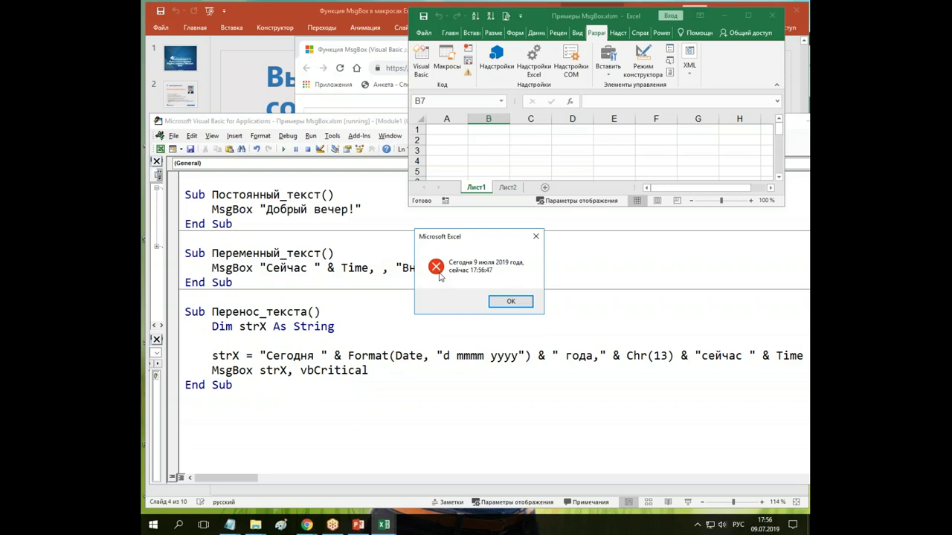
click(519, 305)
right_click(349, 371)
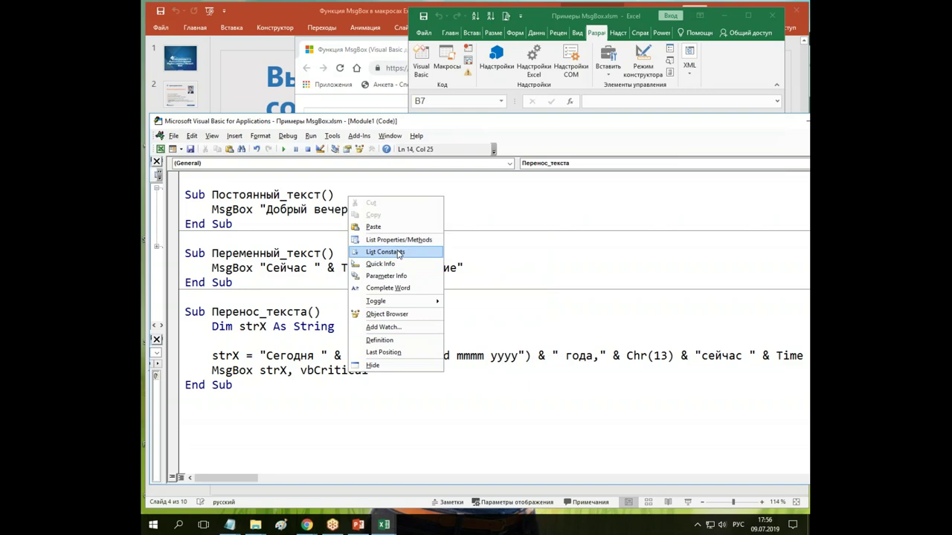
click(398, 264)
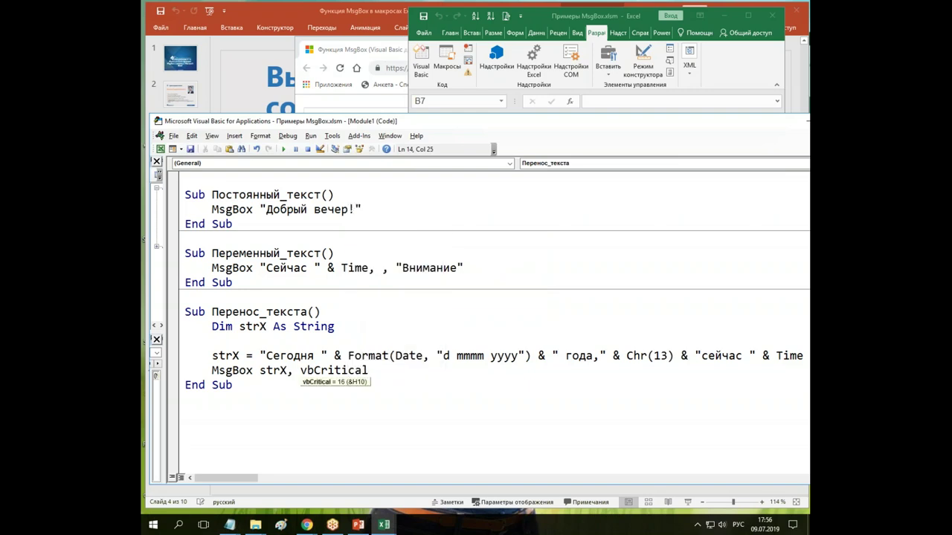
- Switch the icon to vbInformation, run the macro again, and look up the constant
right_click(341, 369)
click(380, 252)
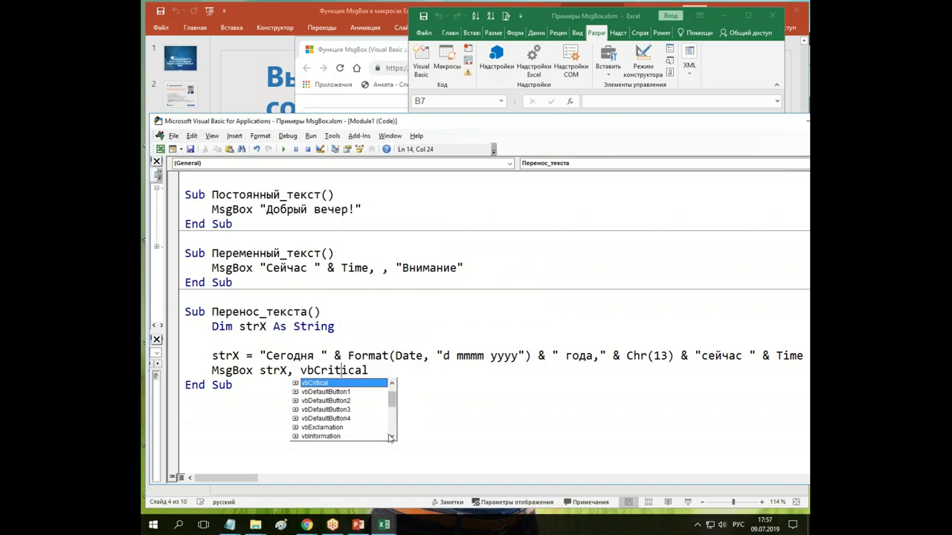
double_click(365, 437)
click(328, 369)
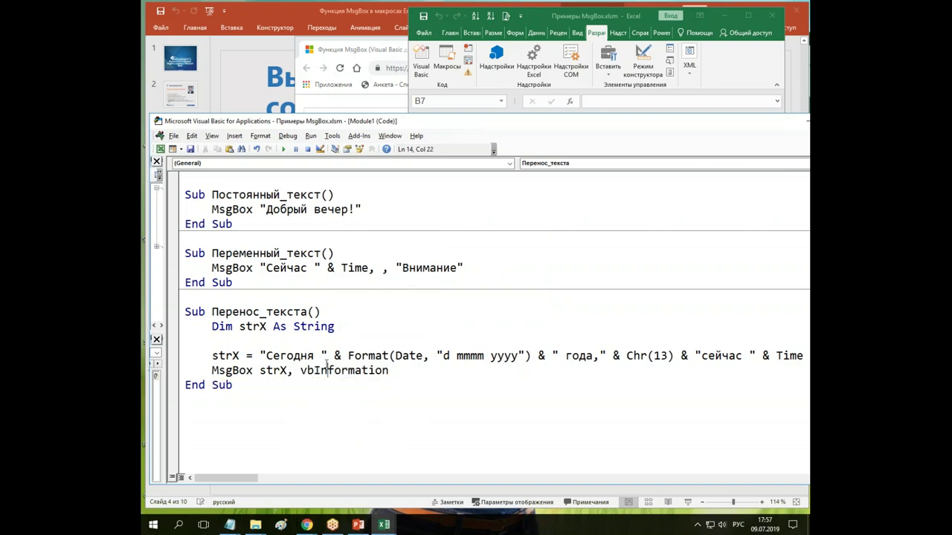
click(283, 149)
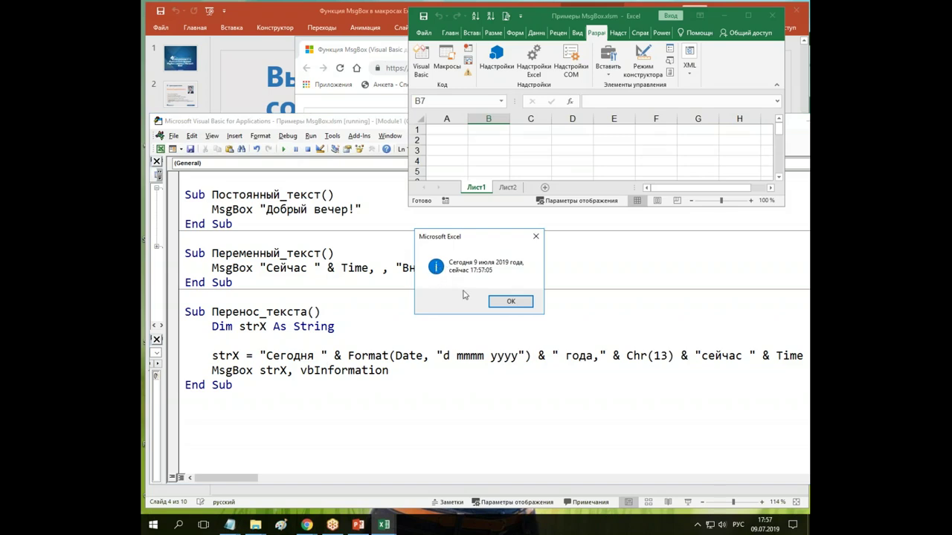
click(510, 301)
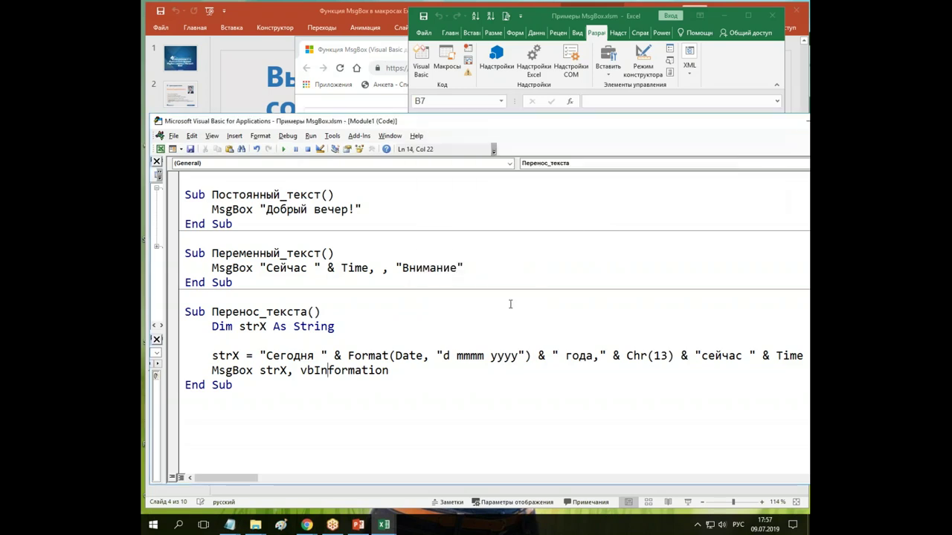
double_click(360, 371)
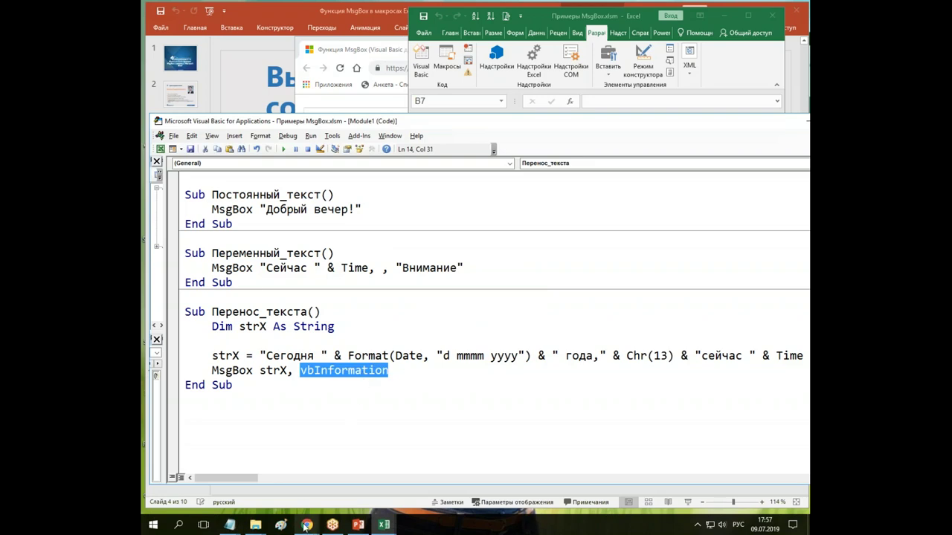
mouse_move(306, 524)
click(351, 487)
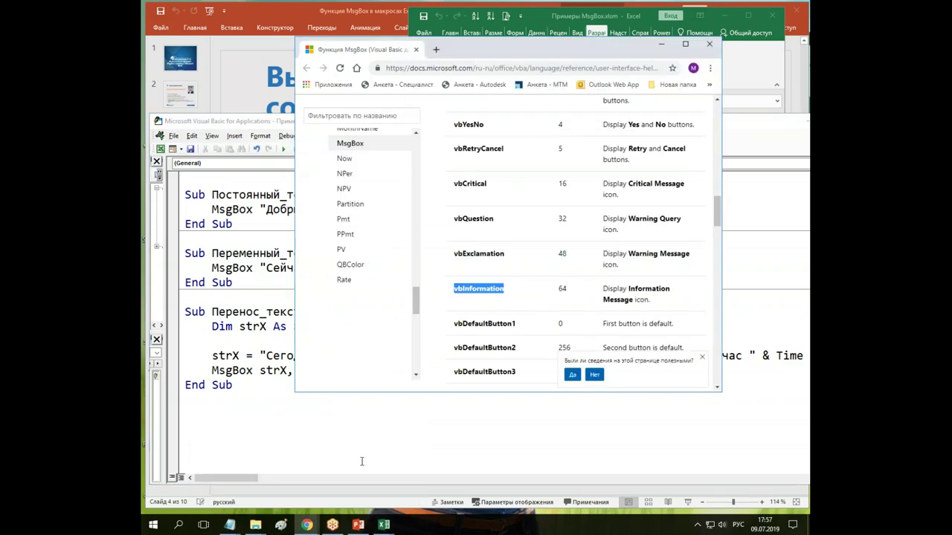
double_click(562, 290)
key(ctrl+c)
click(438, 452)
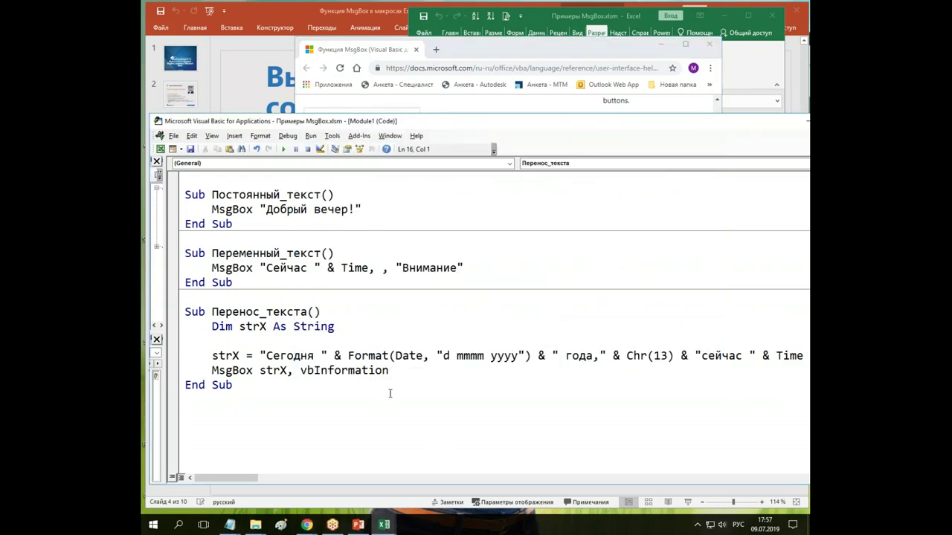
double_click(363, 371)
key(ctrl+v)
click(345, 335)
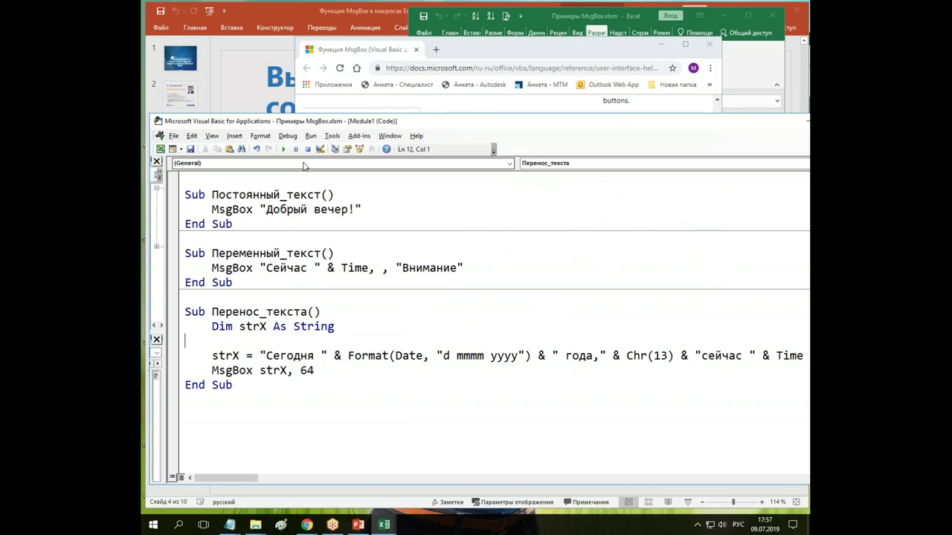
click(283, 149)
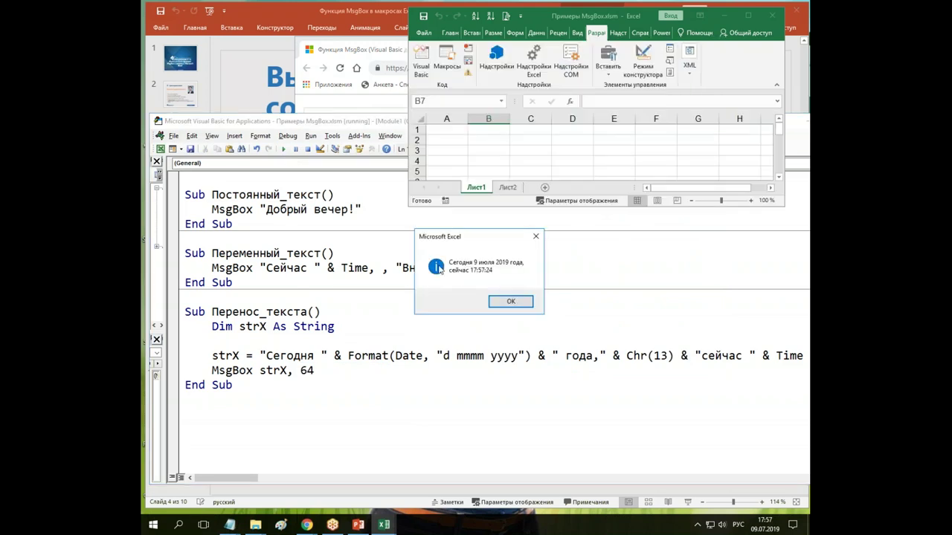
click(511, 301)
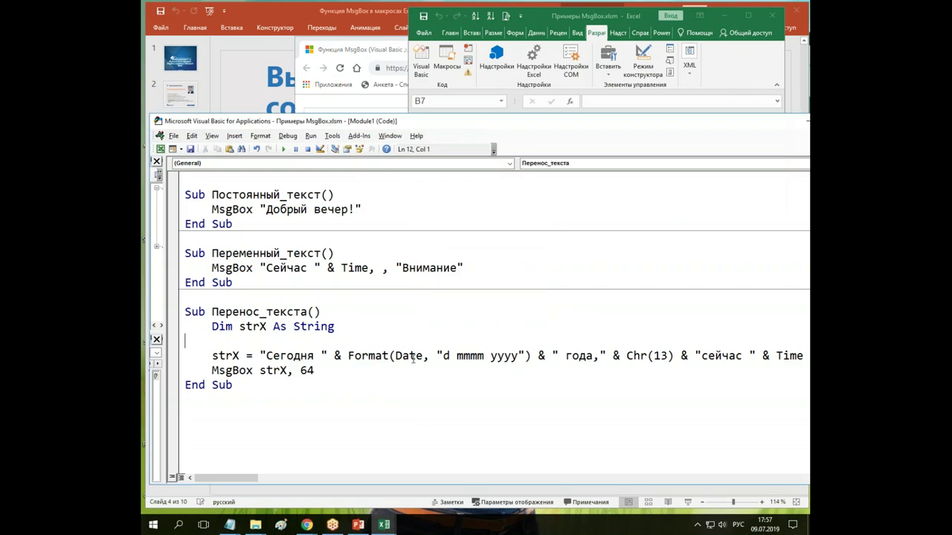
double_click(306, 370)
right_click(307, 375)
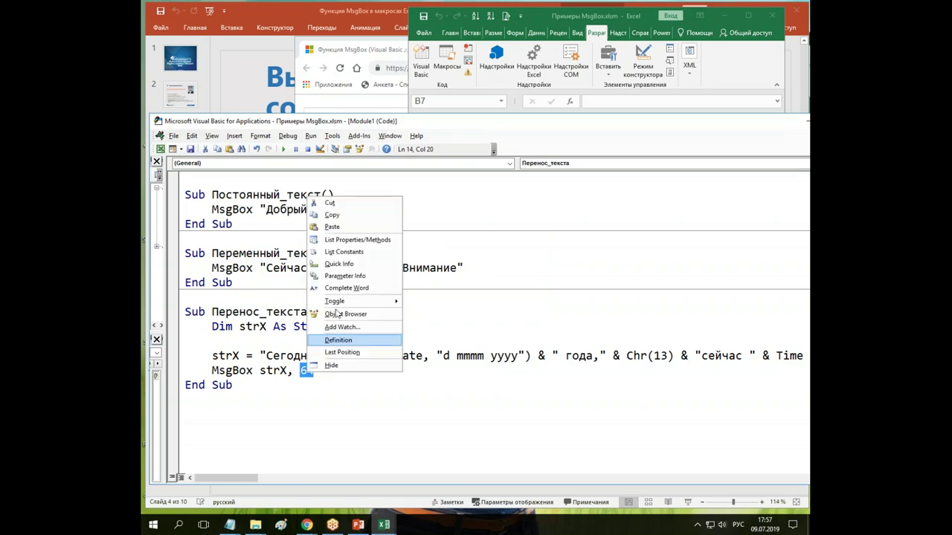
click(358, 252)
scroll(392, 403, down, 3)
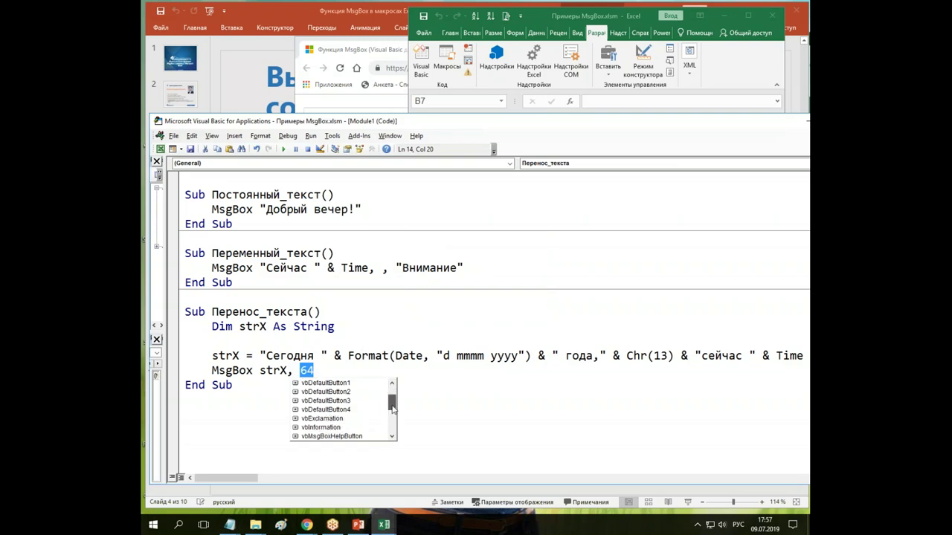
double_click(338, 427)
click(329, 400)
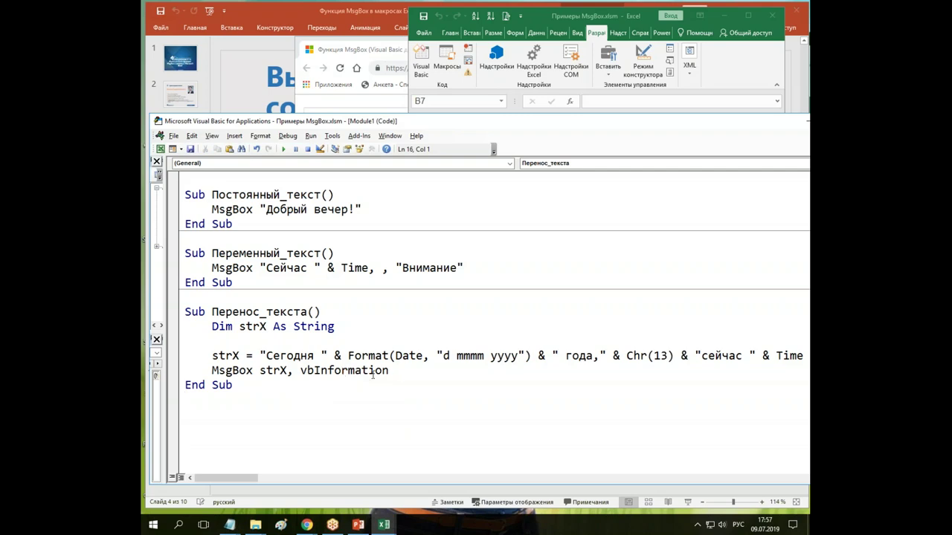
click(420, 370)
- Add the title "Сообщение" after vbInformation in the MsgBox and run the macro to confirm
text(б)
key(BackSpace)
text(,)
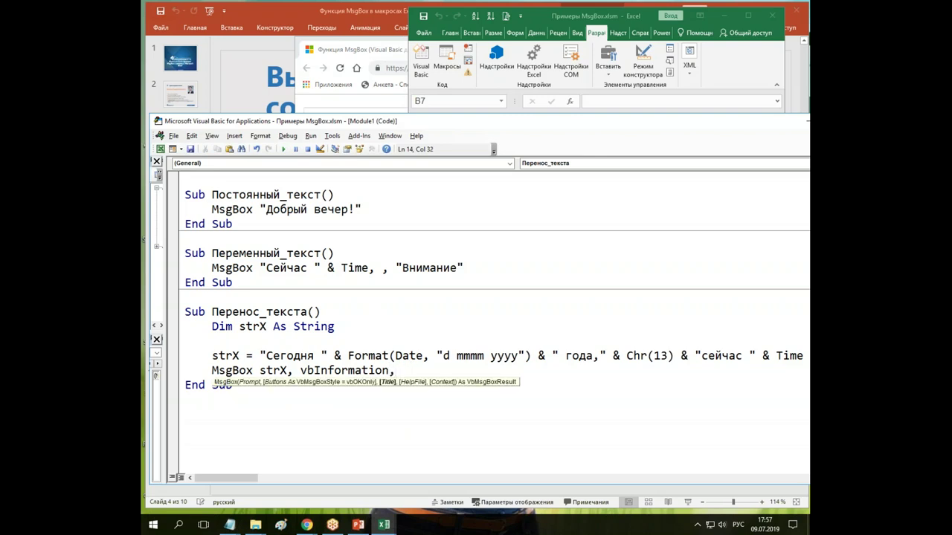
text(")
key(alt+shift)
text(Cjj,otybt)
key(BackSpace)
key(BackSpace)
key(BackSpace)
key(BackSpace)
key(BackSpace)
key(alt+shift)
text(Сообщение)
click(407, 356)
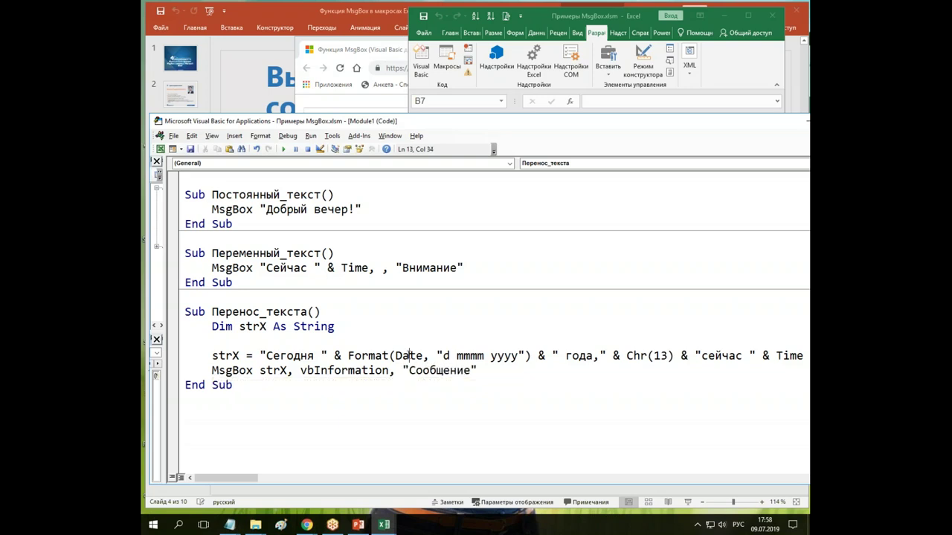
click(283, 149)
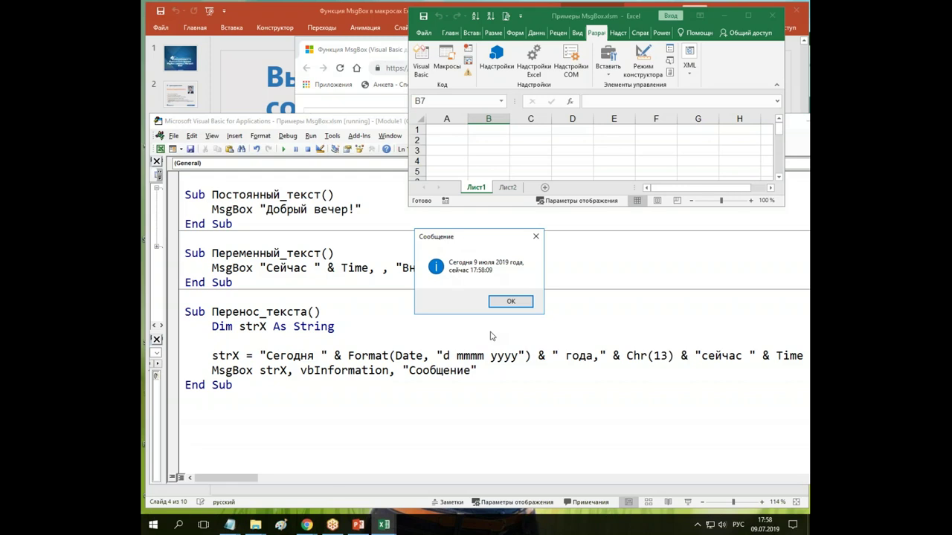
click(512, 302)
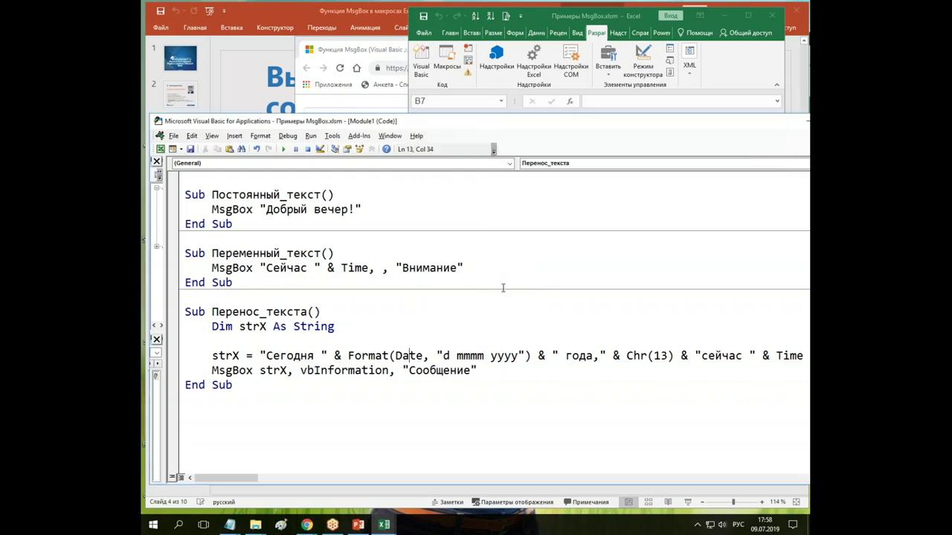
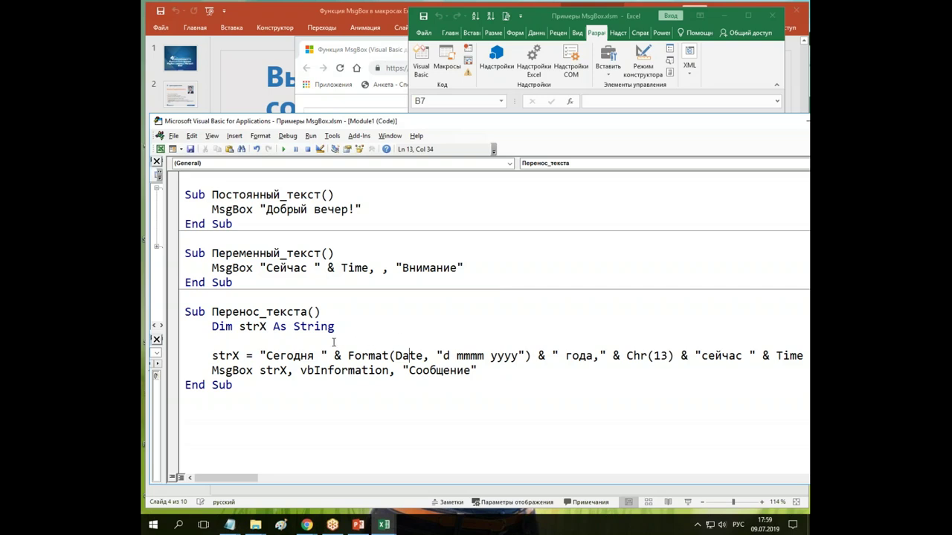
- Bring the MsgBox presentation forward and step through slides 5, 6 and 7
click(266, 82)
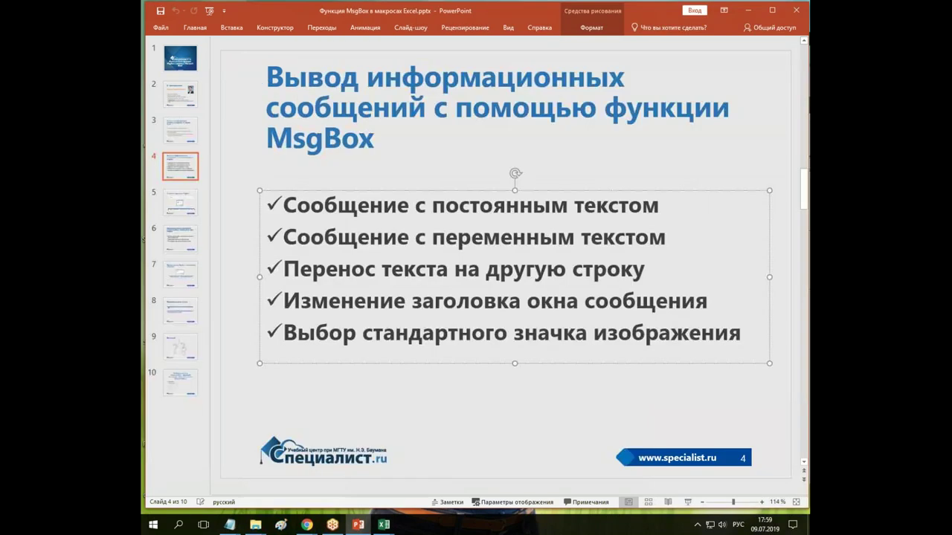
click(187, 208)
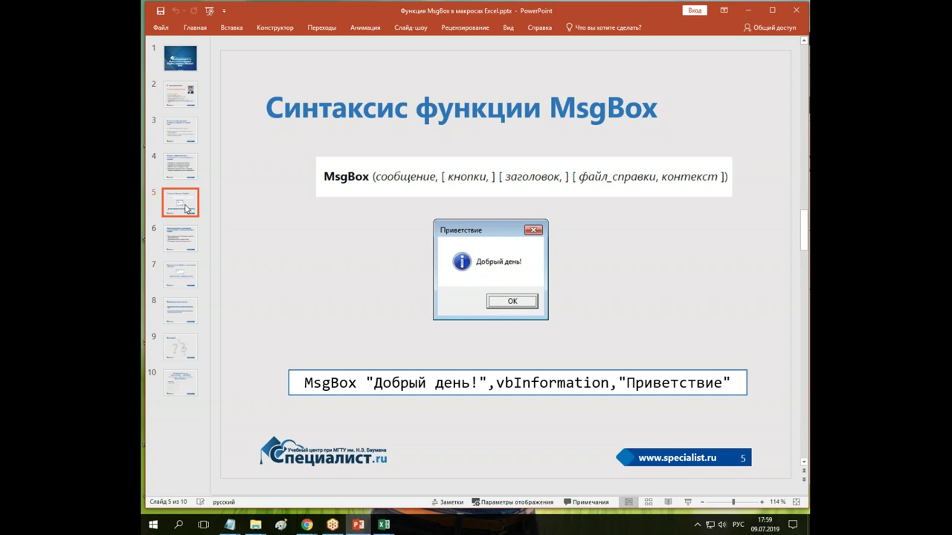
click(185, 238)
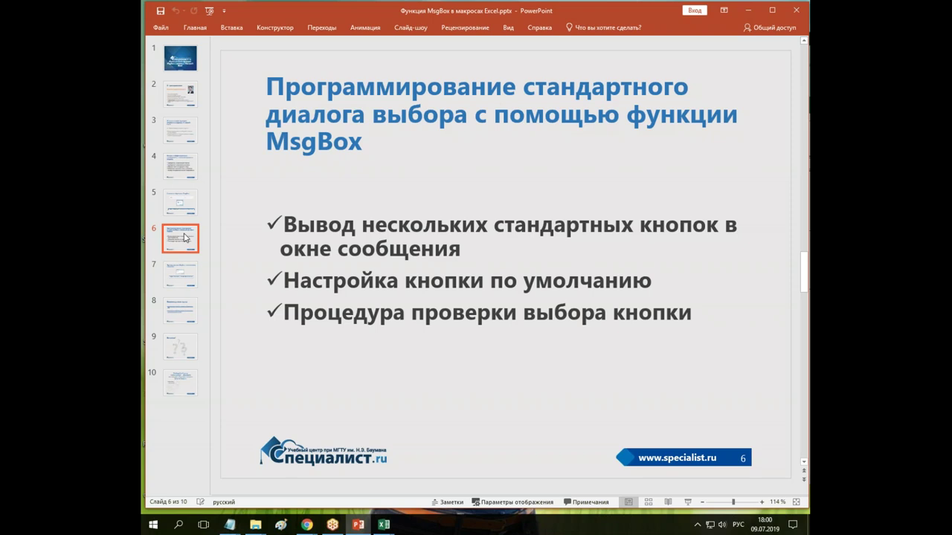
click(180, 277)
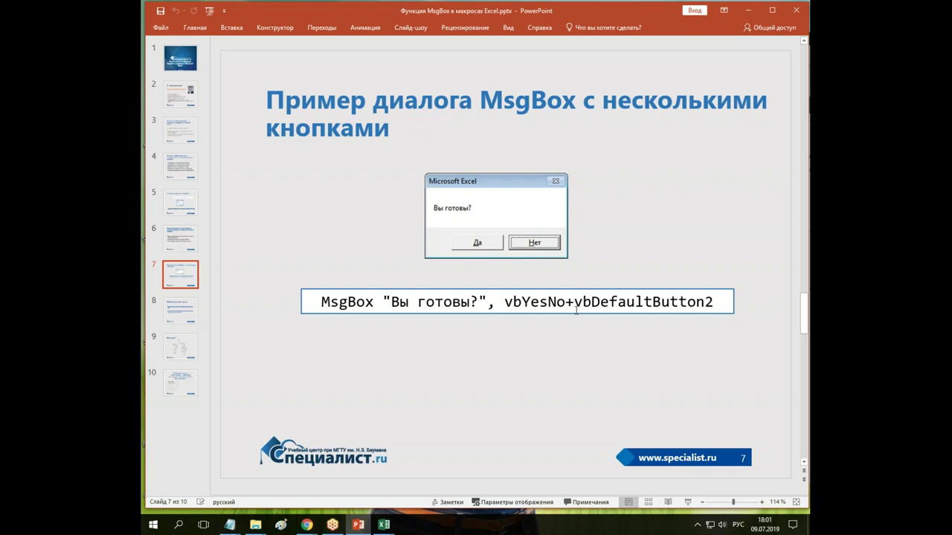
- Highlight vbDefaultButton2 in slide 7's Yes/No example code, then bring up the Excel windows
drag(573, 301, 713, 301)
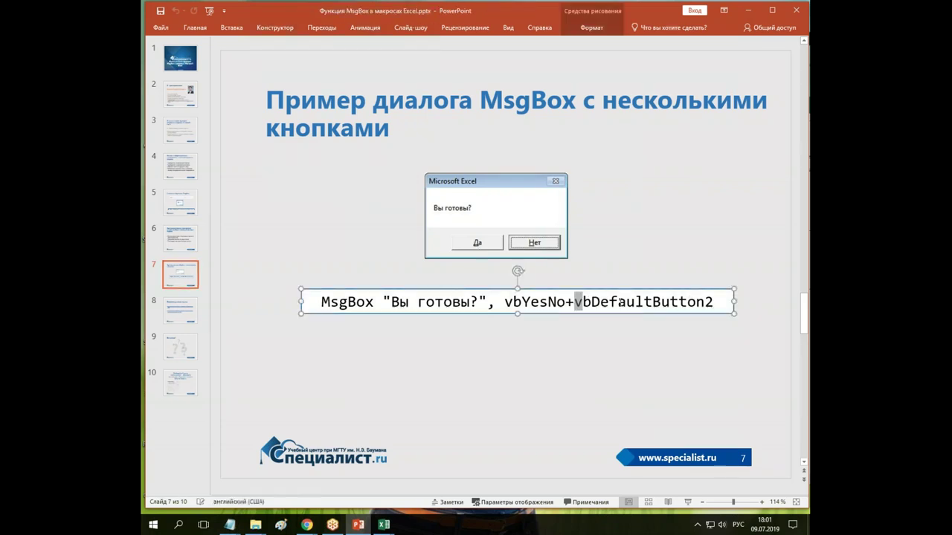
click(707, 236)
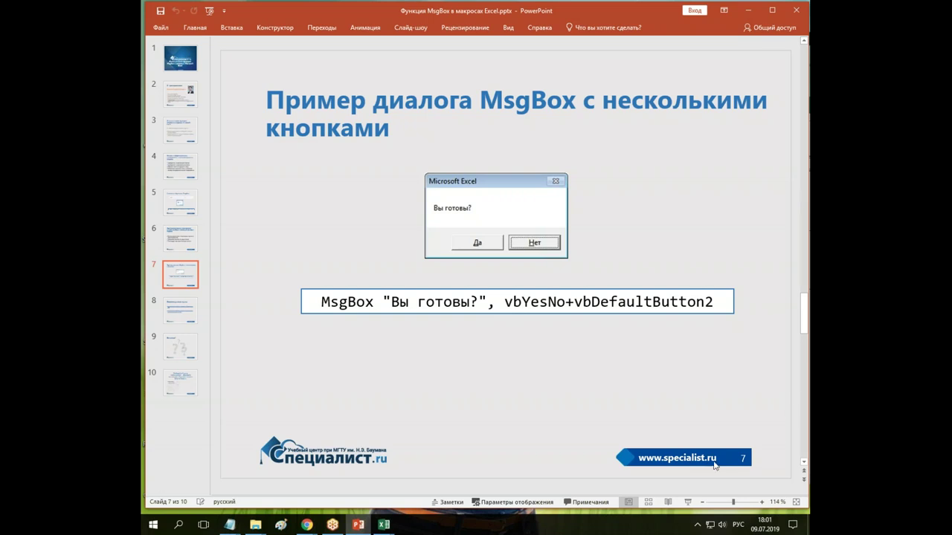
click(383, 525)
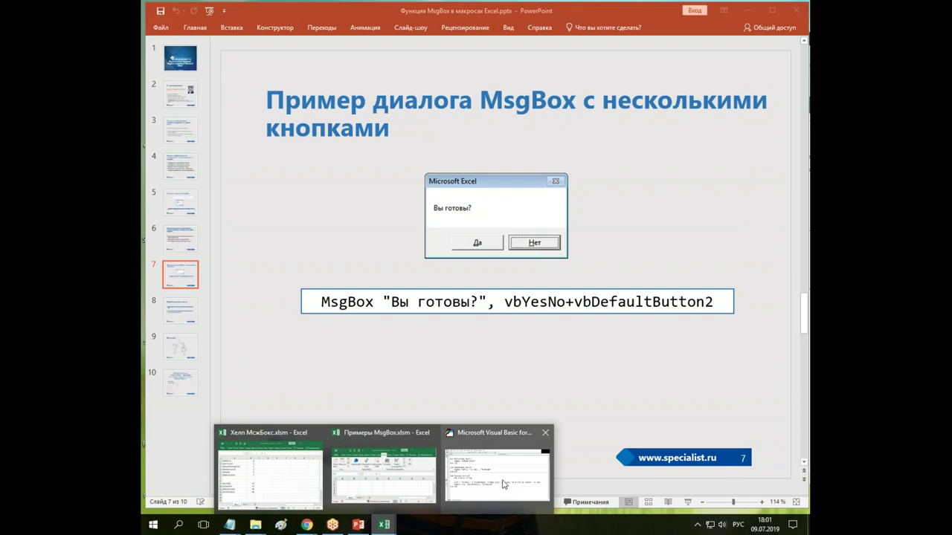
- Create the procedure header Sub Диалог_подтверждение below the last End Sub
click(505, 485)
key(Return)
text(Ы)
key(BackSpace)
key(alt+shift)
text(Sub )
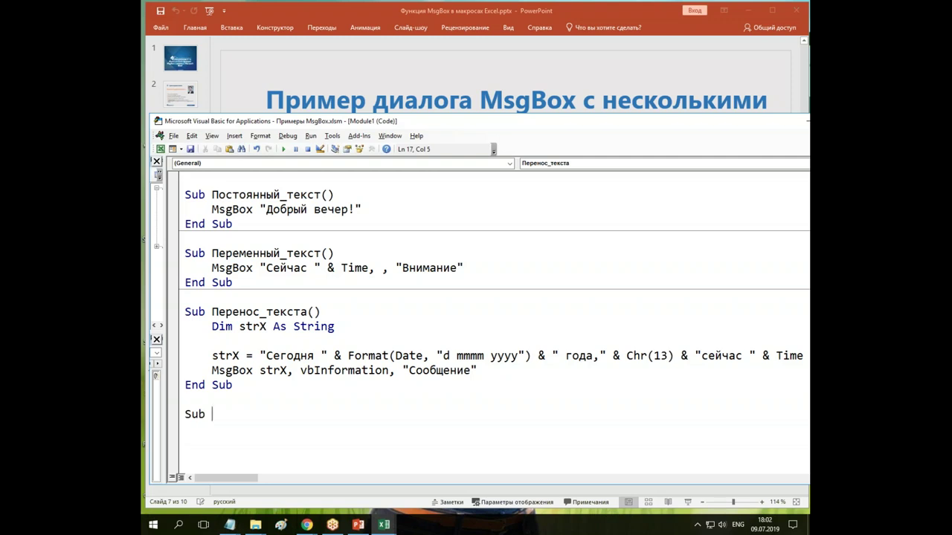
text(L)
key(BackSpace)
key(alt+shift)
text(Диалог)
text(_подтверждение)
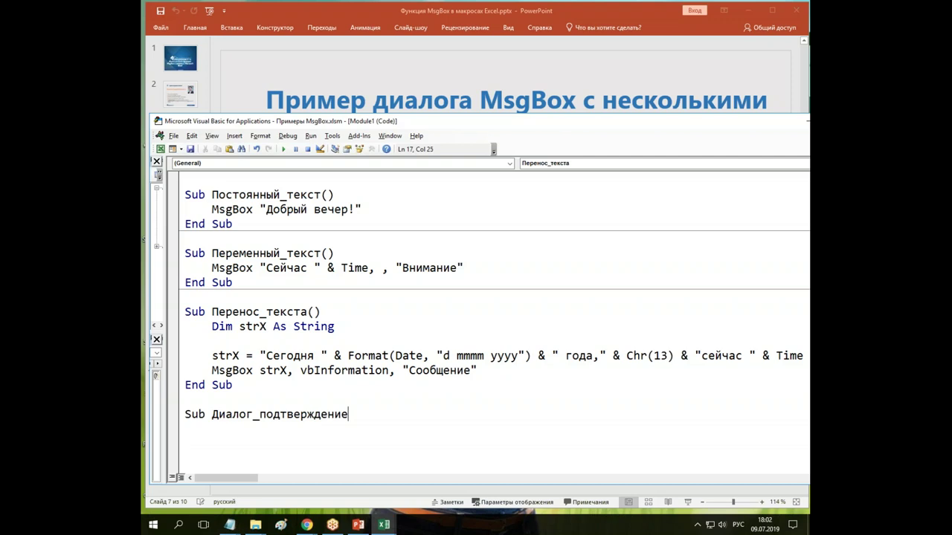
key(Return)
key(Return)
key(Return)
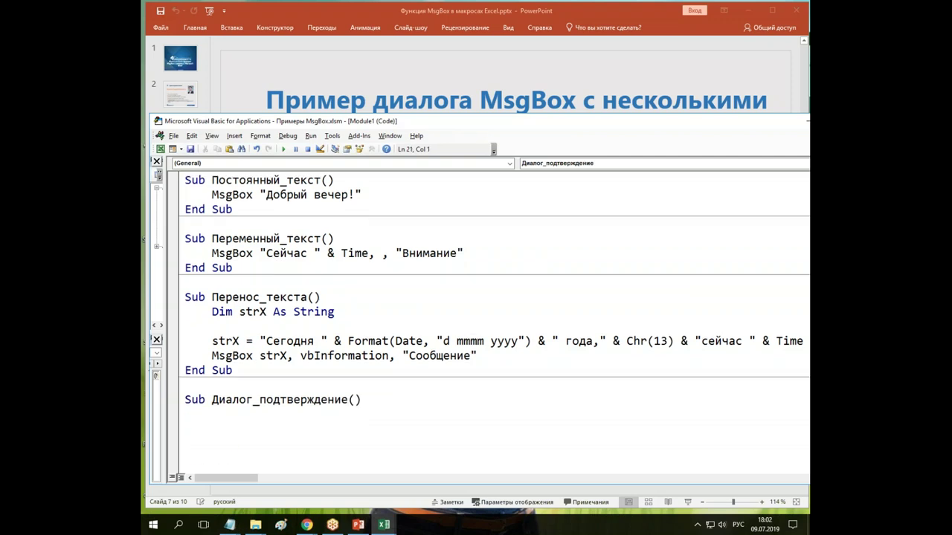
- Declare Dim strX As String in the new procedure body, leaving a blank line before End Sub
scroll(256, 394, down, 1)
click(245, 385)
key(Tab)
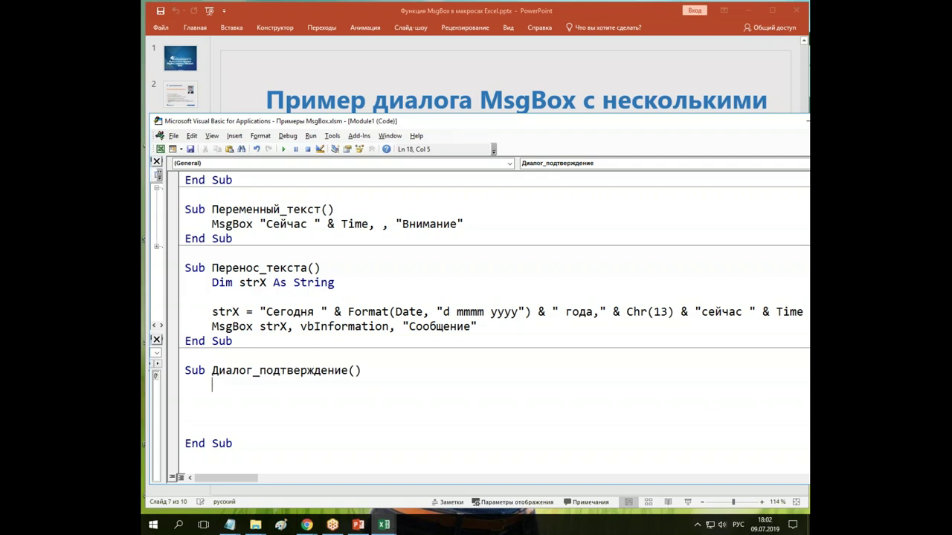
text(ь)
key(BackSpace)
key(alt+shift)
text(dim )
text(strX as )
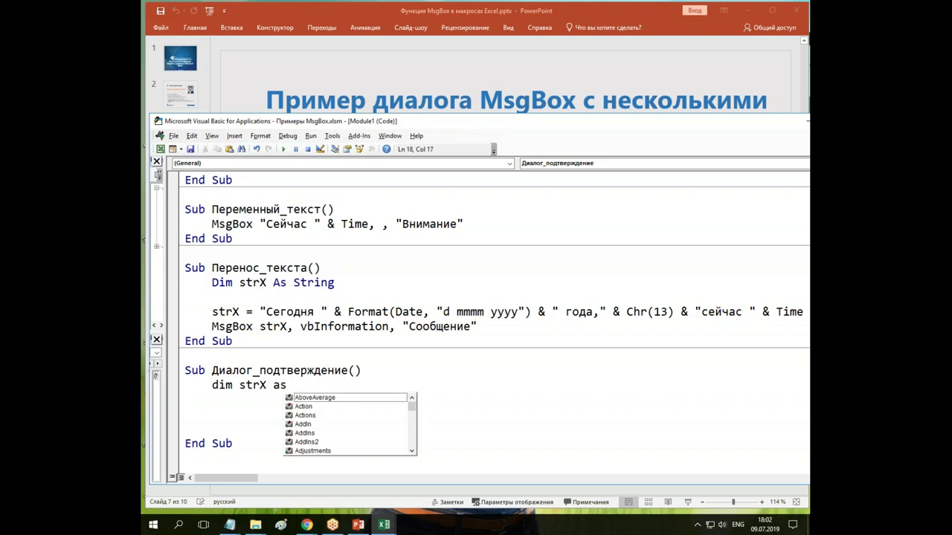
text(str)
key(Tab)
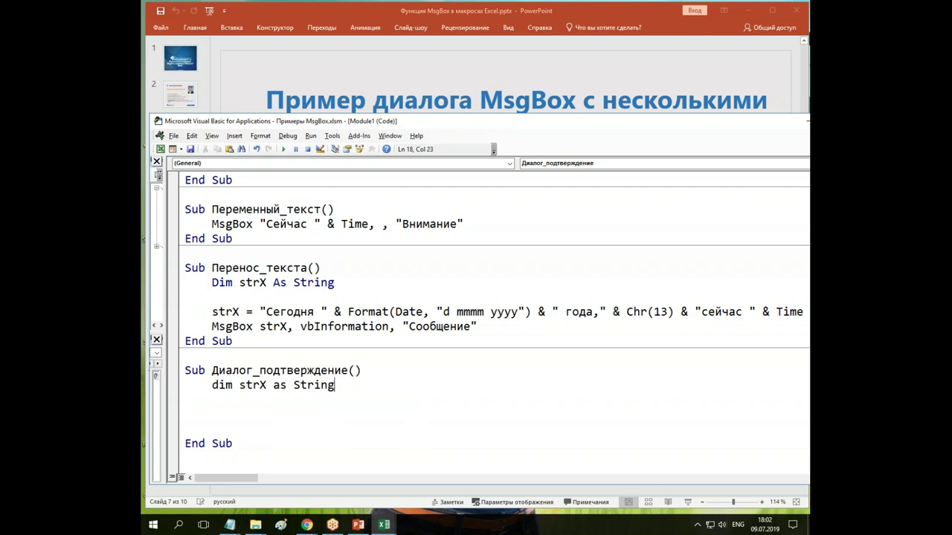
key(Return)
key(Tab)
key(Return)
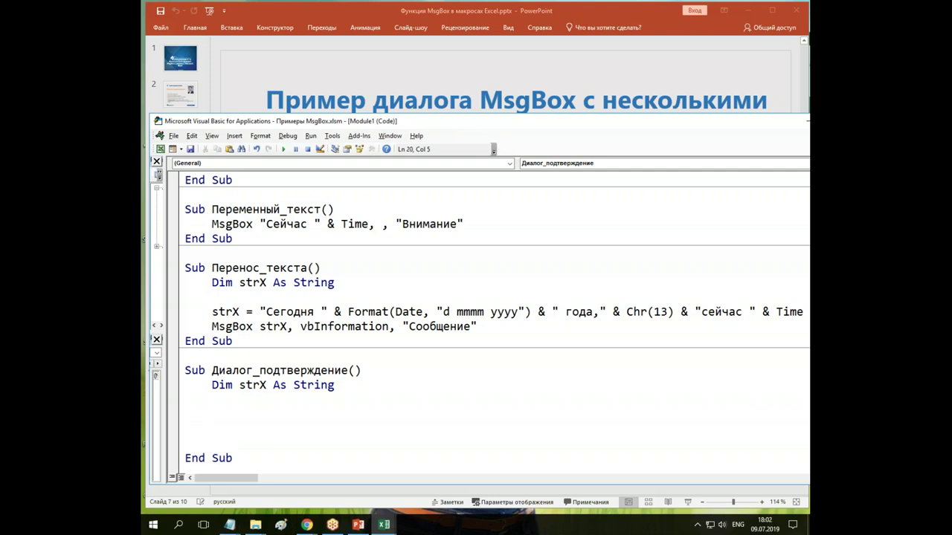
- Remove the blank line in Перенос_текста and assign strX = "Вы хотите продолжить работу?"
click(185, 299)
key(Delete)
click(230, 385)
text(strx=")
key(alt+shift)
text(Вы )
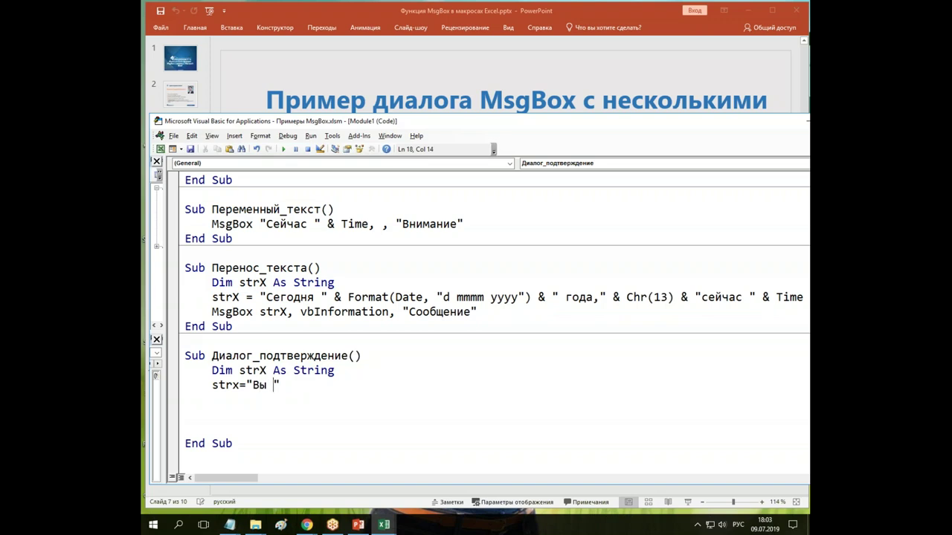
text(хотите продолжить работу?)
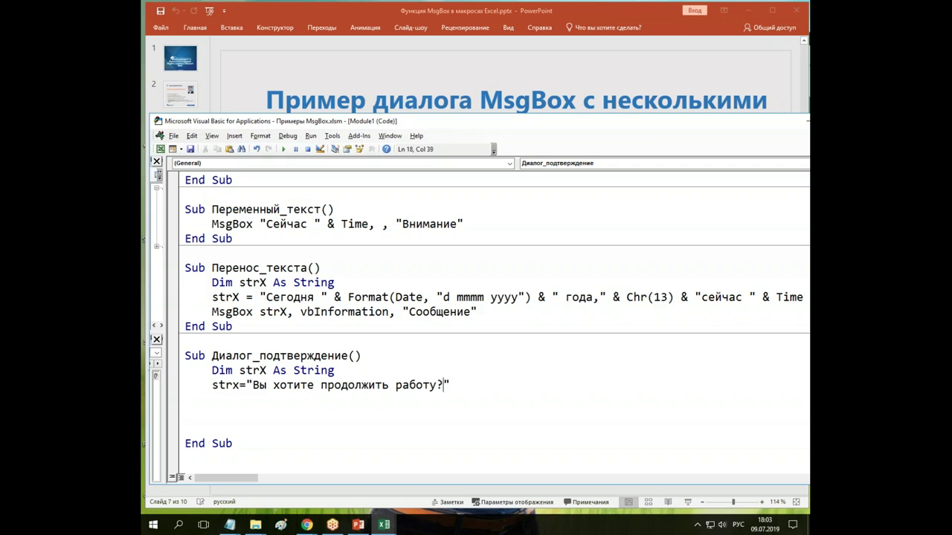
key(Return)
key(Return)
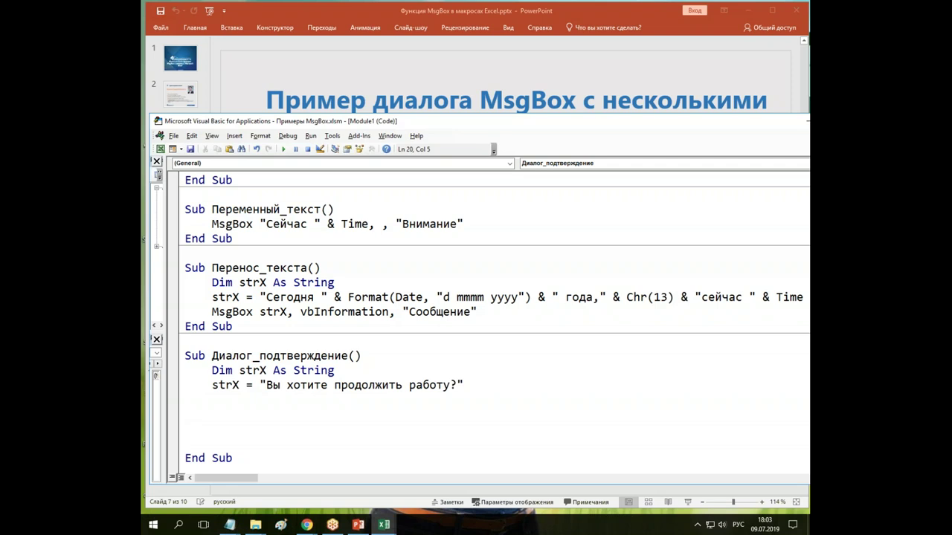
- Add MsgBox strX, run the macro, and dismiss the question with OK
text(ь)
key(BackSpace)
key(alt+shift)
text(msgbox )
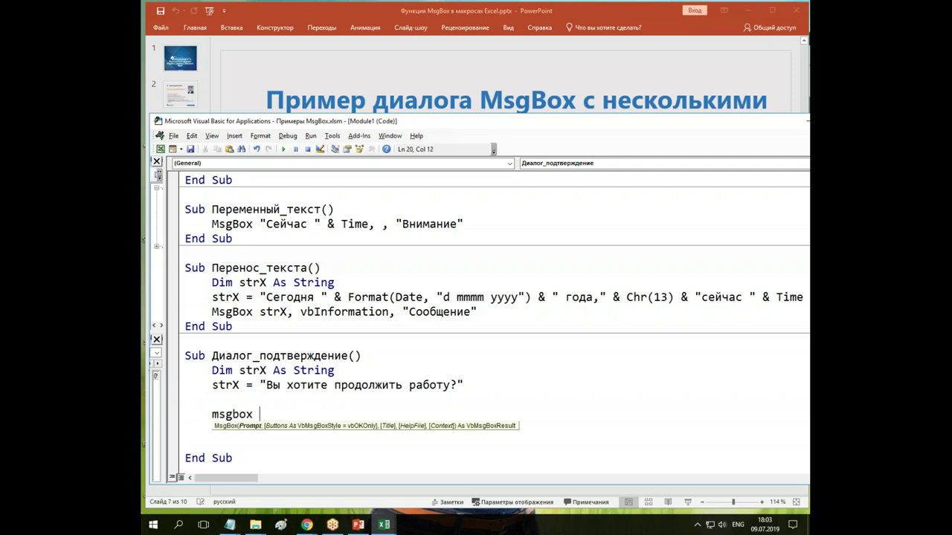
text(strx)
key(Up)
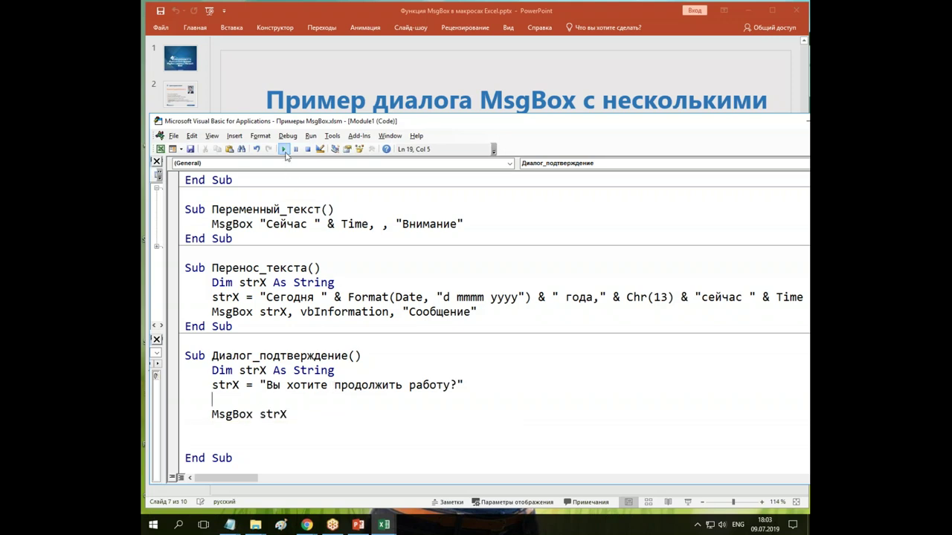
click(283, 150)
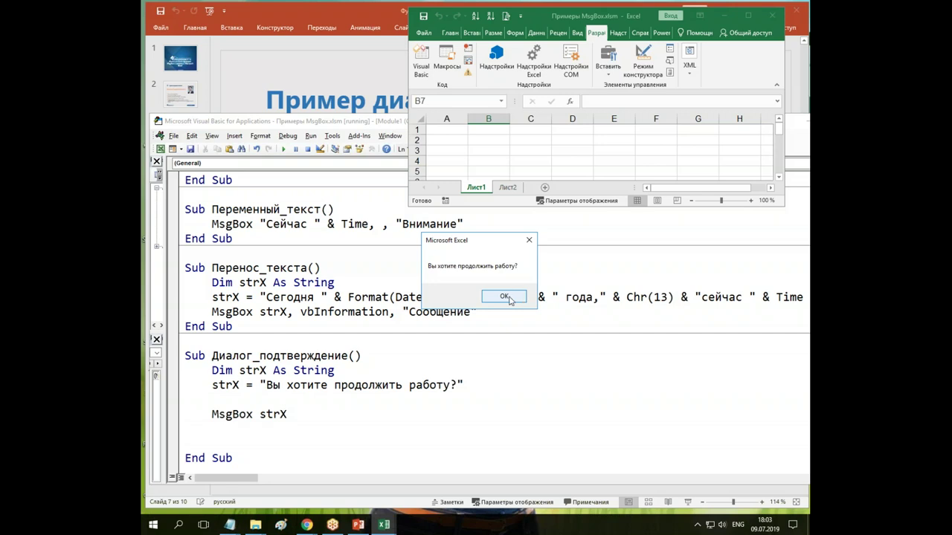
click(499, 298)
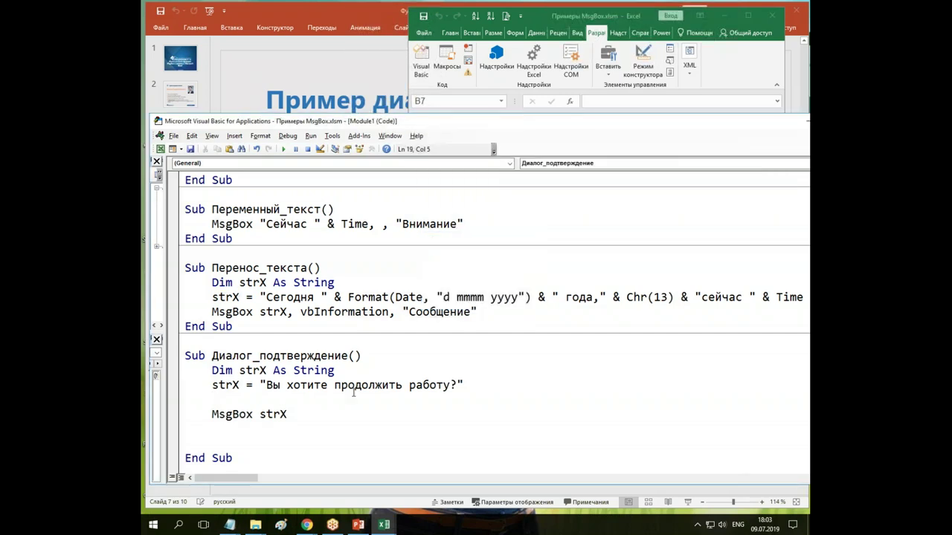
- Add a comma after MsgBox strX and browse the buttons constant list
click(318, 418)
text(,)
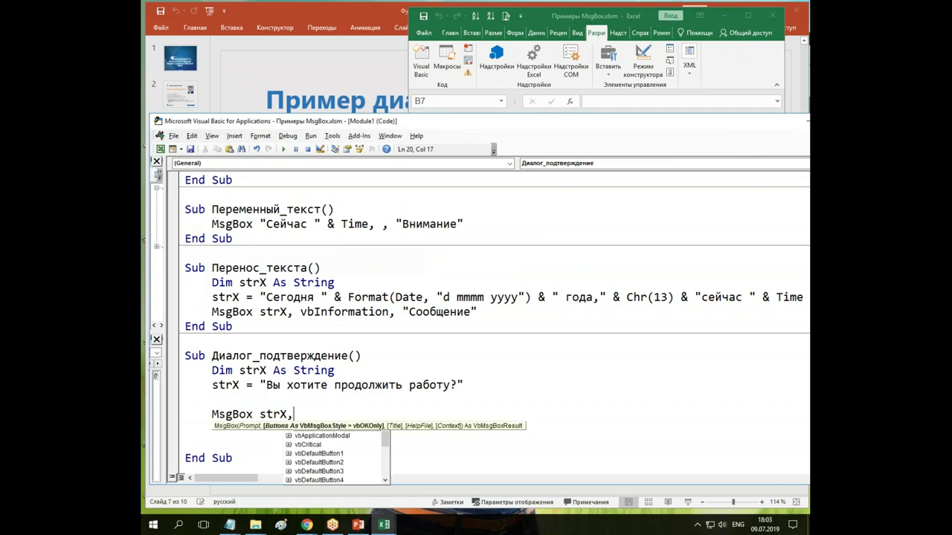
mouse_move(385, 444)
mouse_down()
mouse_move(385, 476)
mouse_move(387, 444)
mouse_up()
- Bring the MsgBox documentation page forward and scroll to the buttons constants table
mouse_move(310, 526)
click(363, 461)
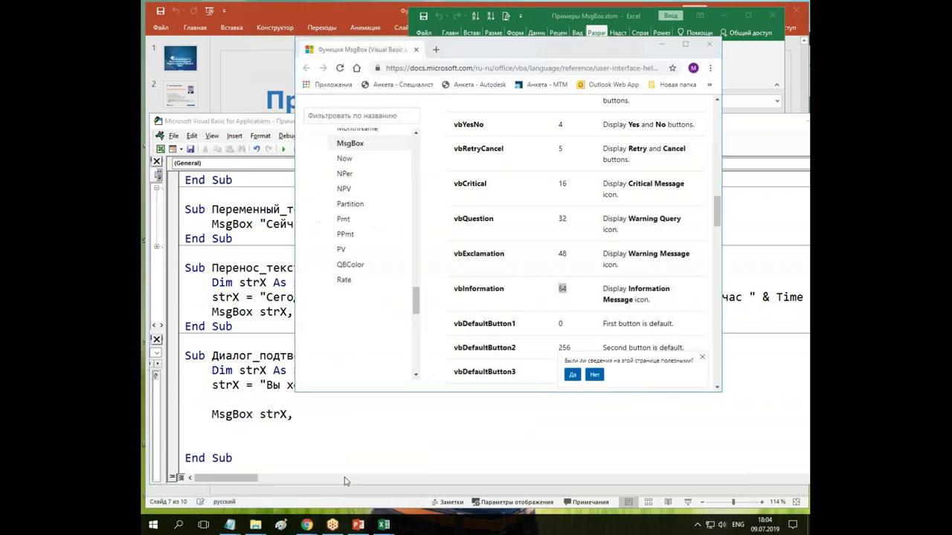
scroll(450, 265, up, 3)
scroll(450, 264, up, 2)
scroll(451, 263, up, 2)
scroll(455, 261, up, 2)
scroll(459, 258, up, 1)
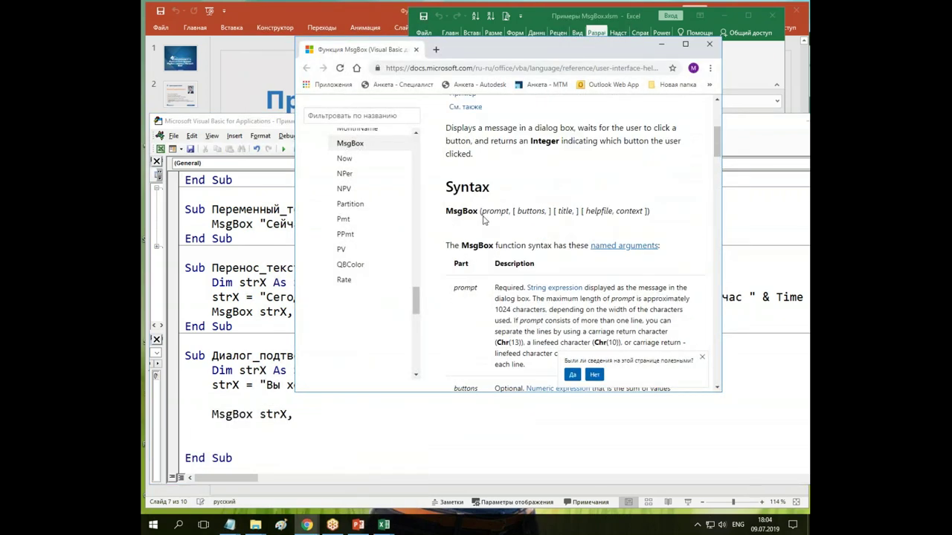
scroll(482, 219, down, 2)
scroll(483, 219, down, 1)
scroll(482, 219, down, 1)
scroll(482, 220, down, 2)
scroll(483, 220, down, 2)
scroll(484, 209, down, 1)
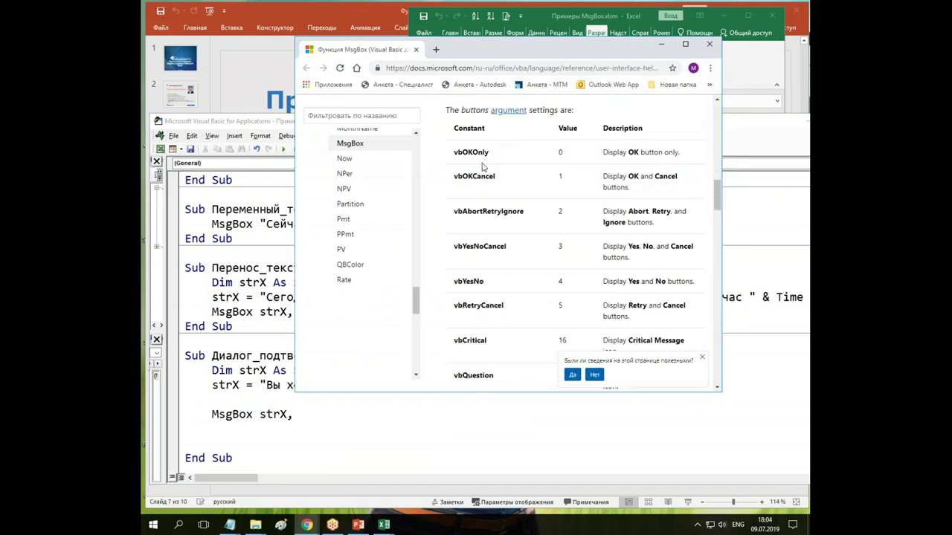
- Compare vbOKOnly, vbRetryCancel, vbOKCancel and vbYesNoCancel, settling on vbYesNo (value 4)
double_click(560, 152)
double_click(560, 305)
double_click(473, 176)
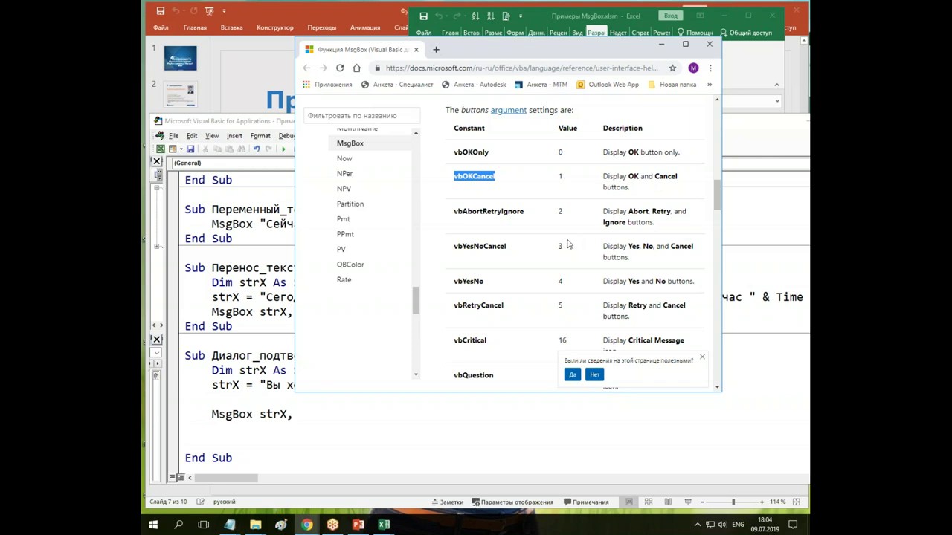
double_click(491, 245)
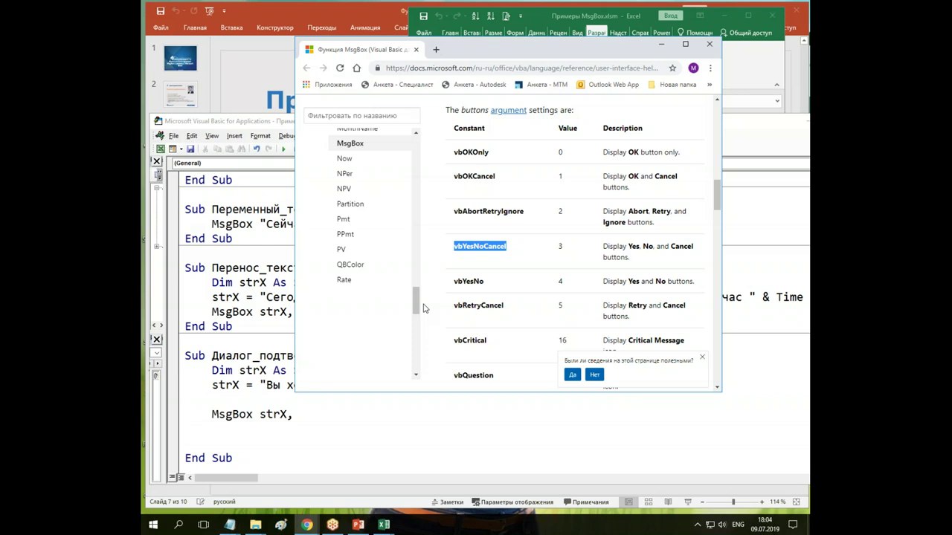
double_click(468, 282)
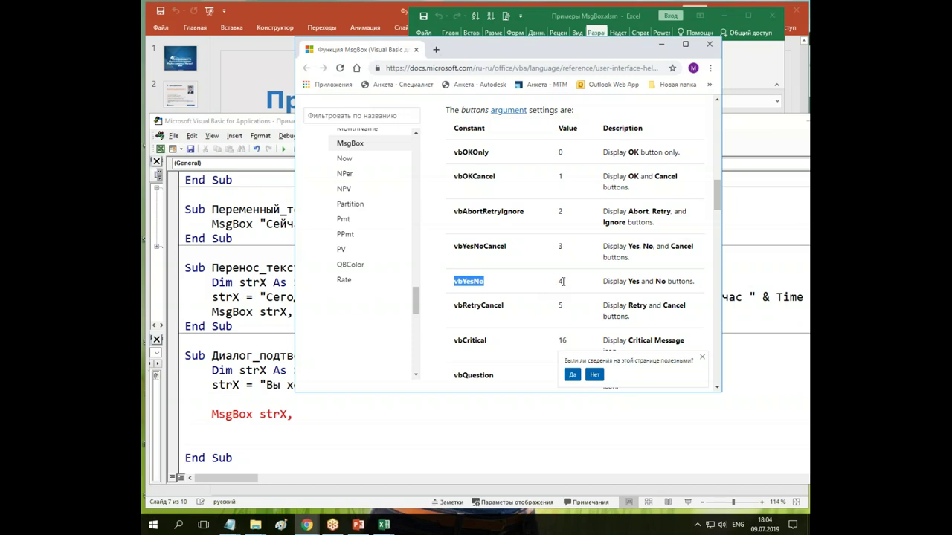
click(334, 416)
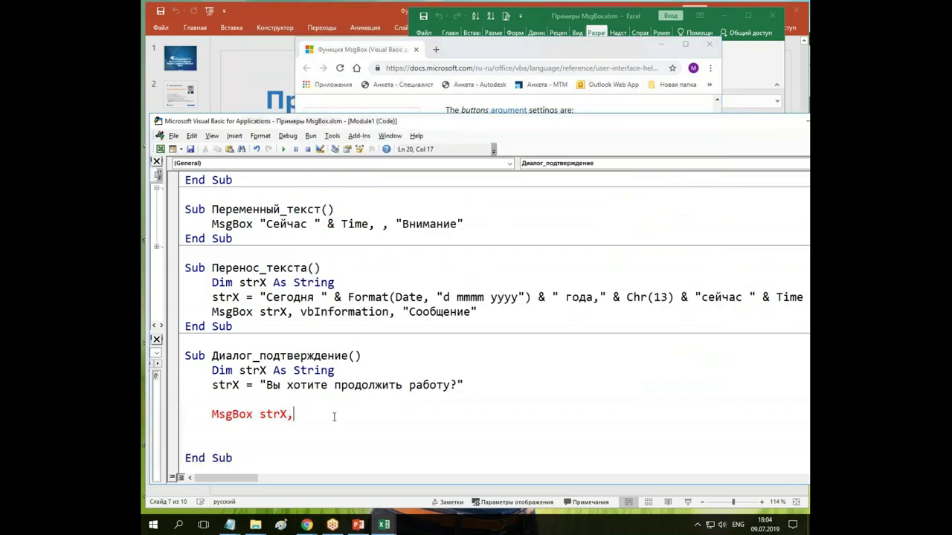
- Complete the line as MsgBox strX, vbYesNo and run the macro to show Да/Нет buttons
key(BackSpace)
text(,)
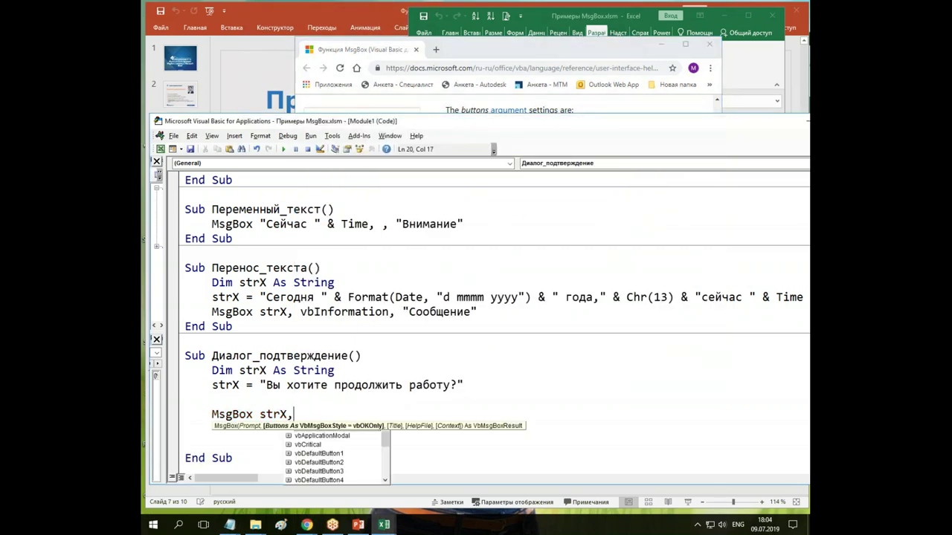
drag(385, 440, 385, 476)
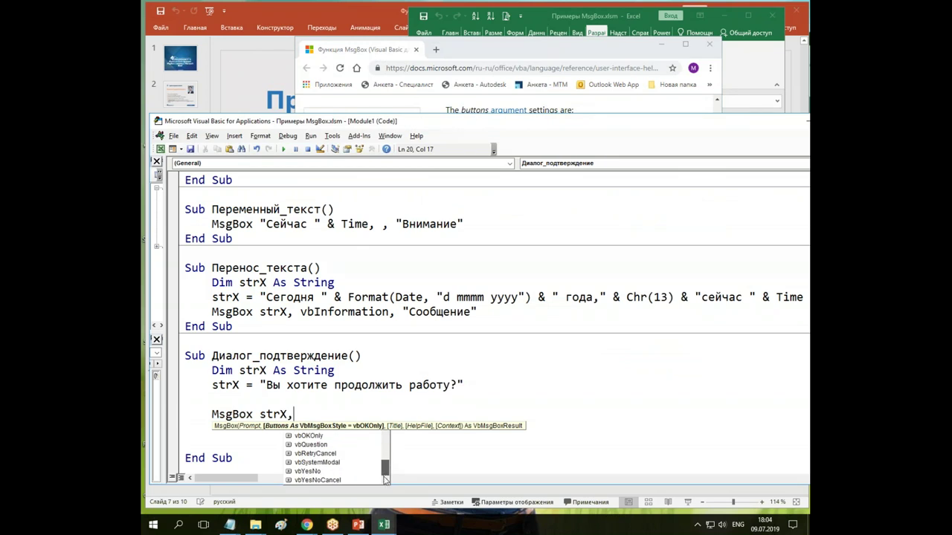
double_click(318, 471)
click(330, 385)
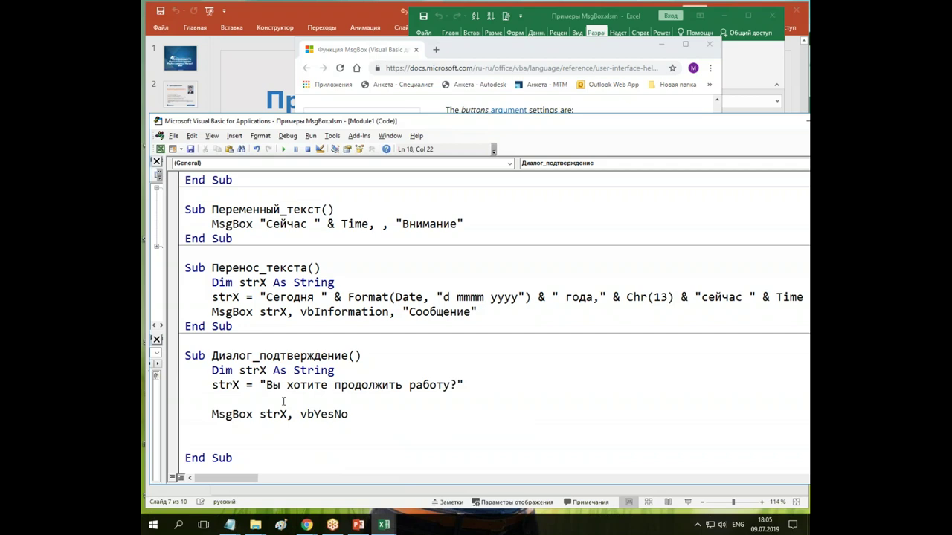
click(282, 432)
click(289, 398)
click(284, 150)
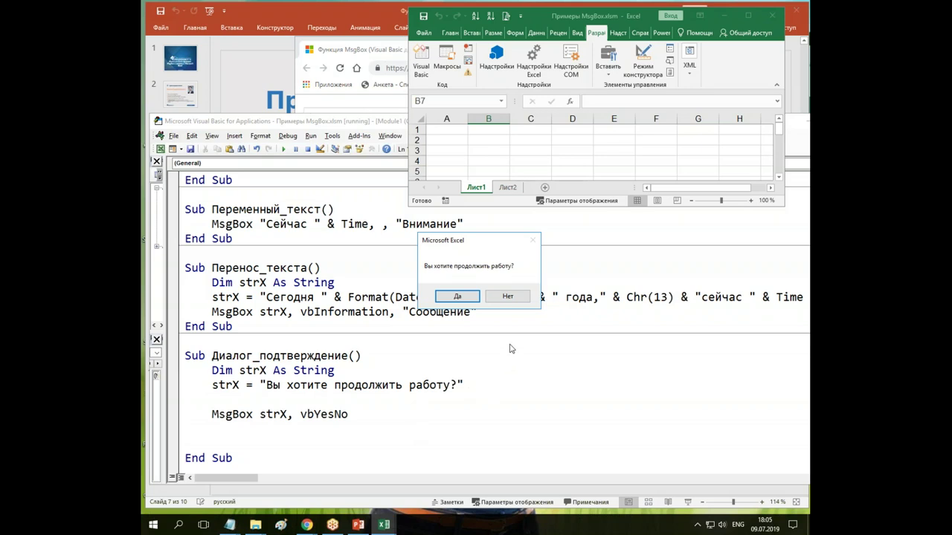
- Close the test dialog and append + vbDefaultButton2 after vbYesNo
click(499, 298)
click(371, 413)
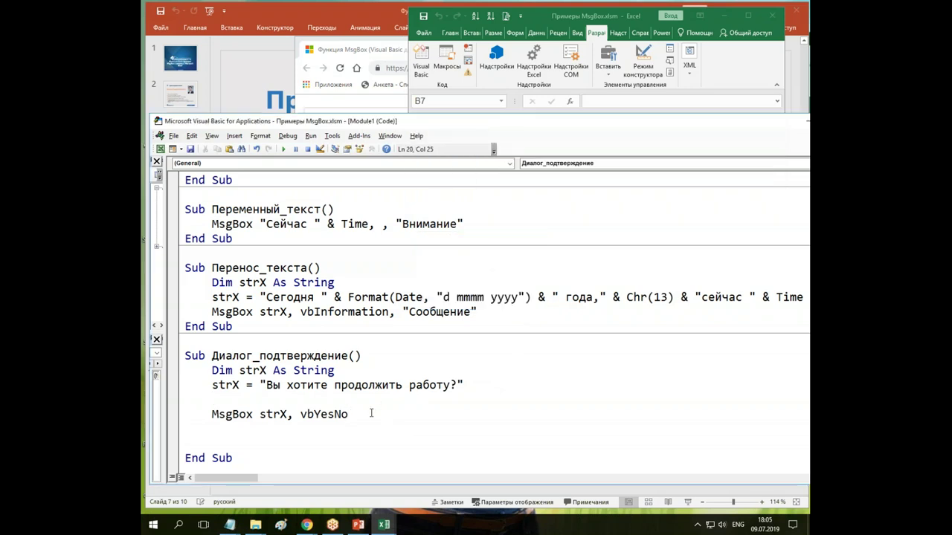
text(+)
scroll(448, 446, down, 2)
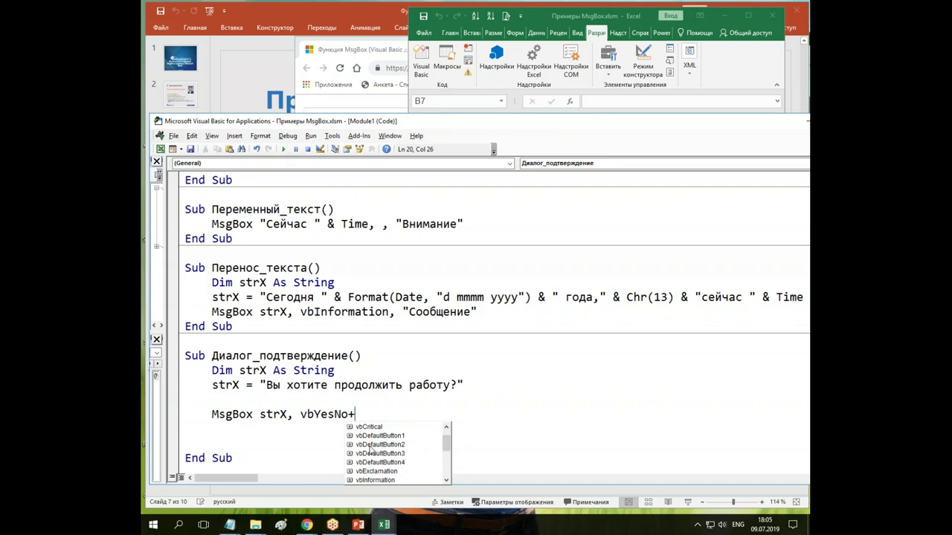
double_click(376, 445)
click(365, 395)
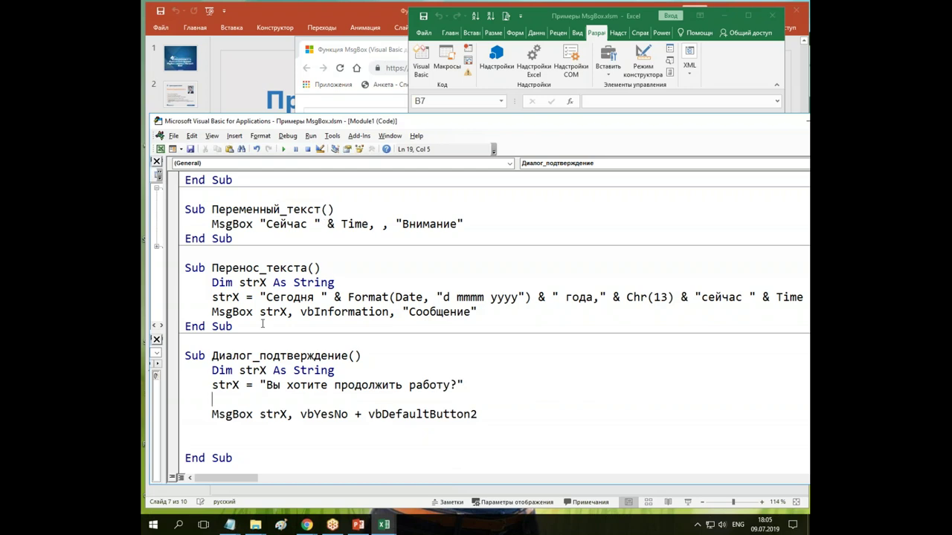
- Switch to Procedure View, shrink the editor, and test-run the macro, answering Нет
click(172, 478)
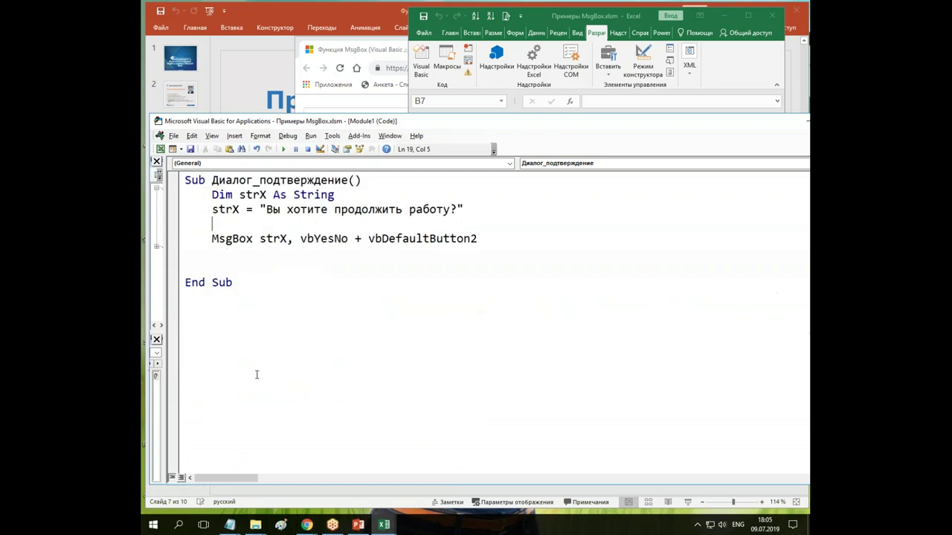
drag(382, 194, 382, 258)
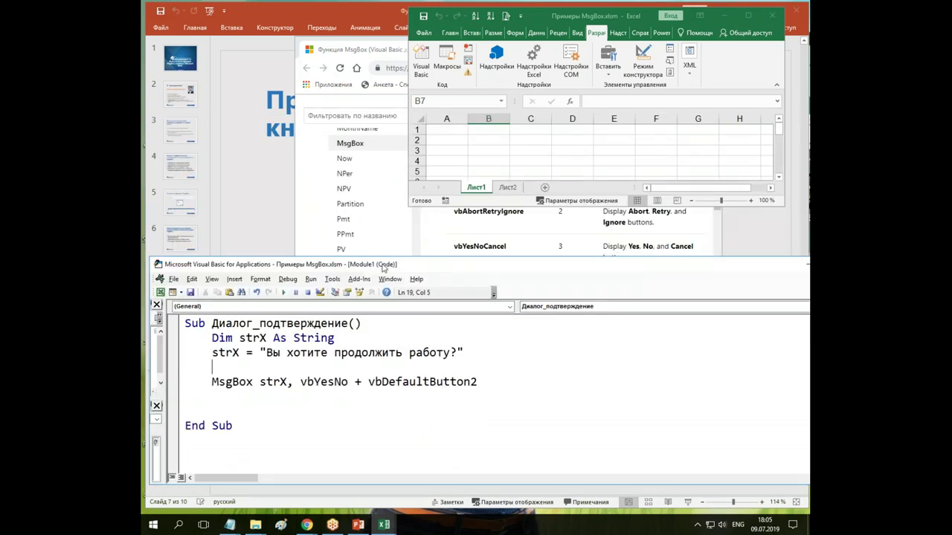
click(283, 293)
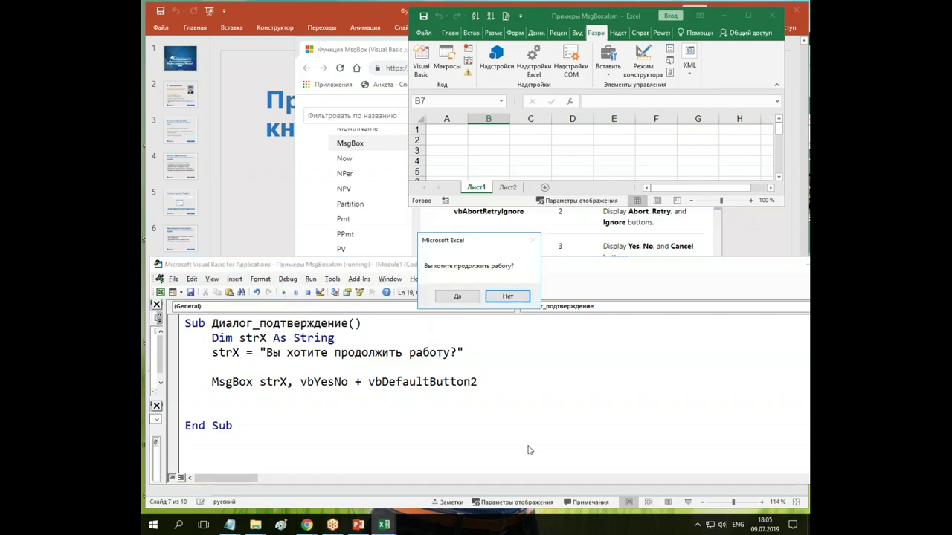
click(494, 295)
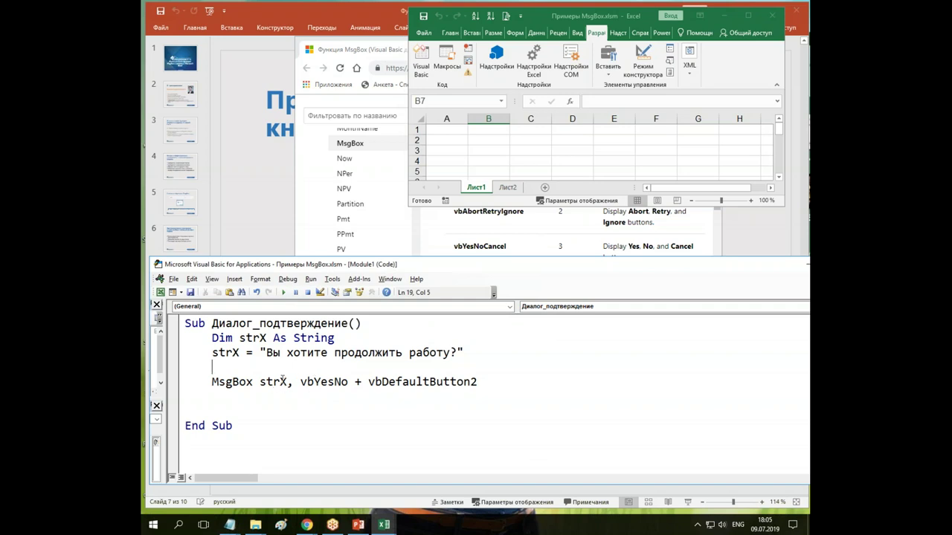
- Append + vbQuestion to the MsgBox buttons and test-run it, answering Нет
click(486, 381)
text(+)
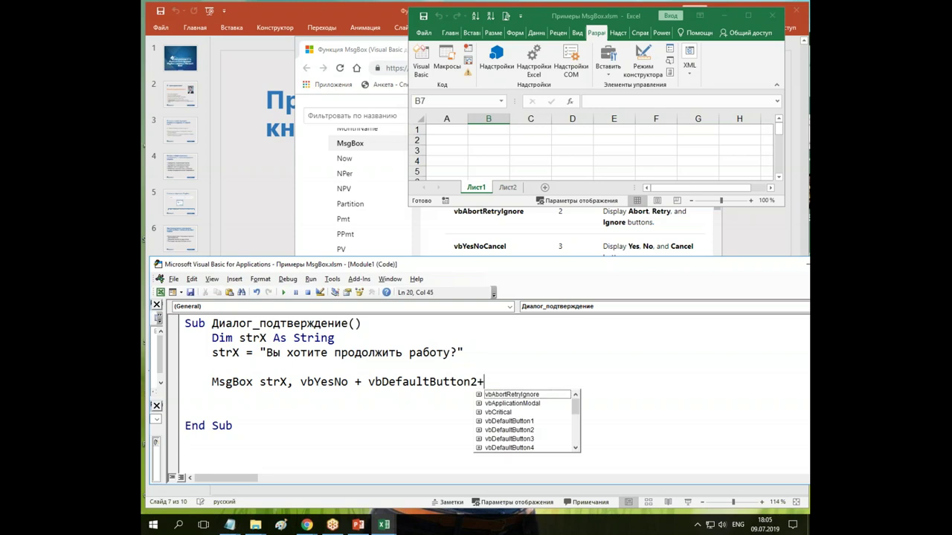
drag(575, 413, 576, 441)
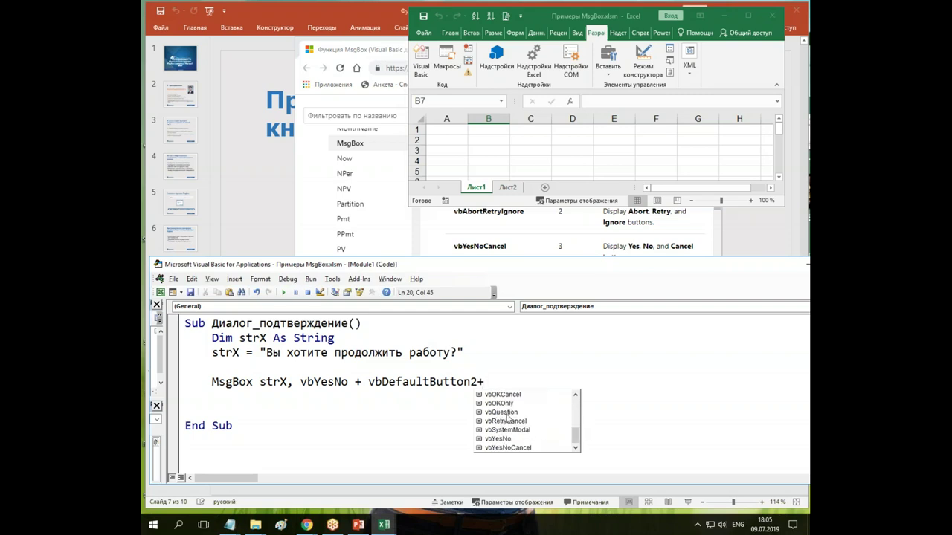
double_click(508, 418)
click(458, 419)
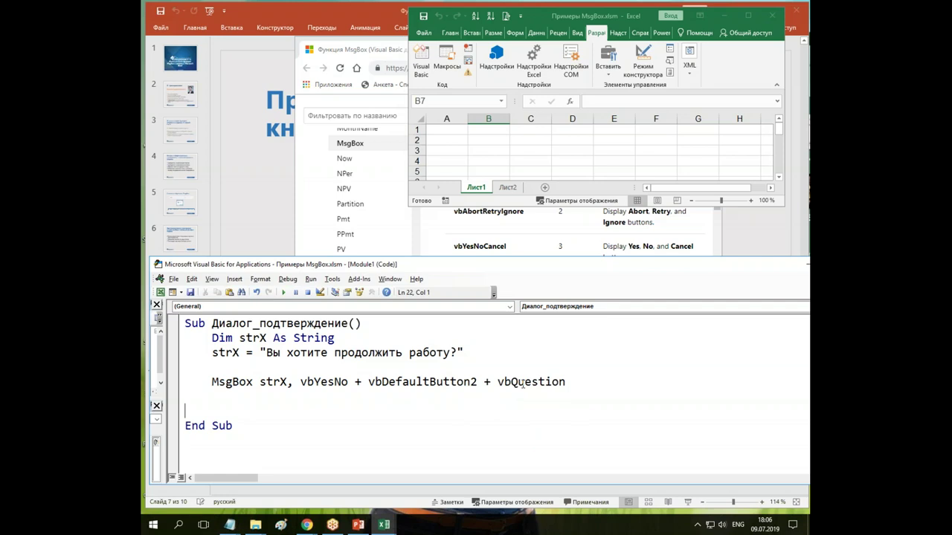
click(283, 292)
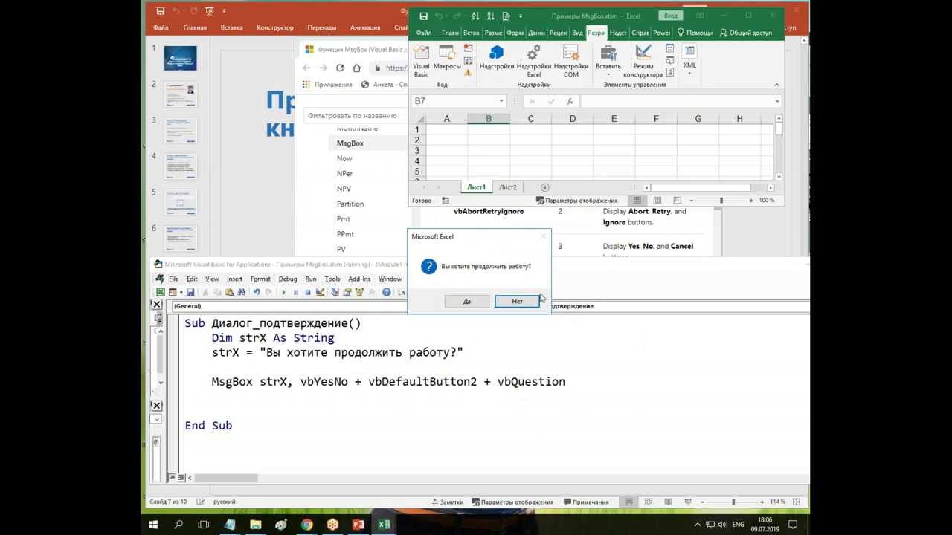
click(534, 304)
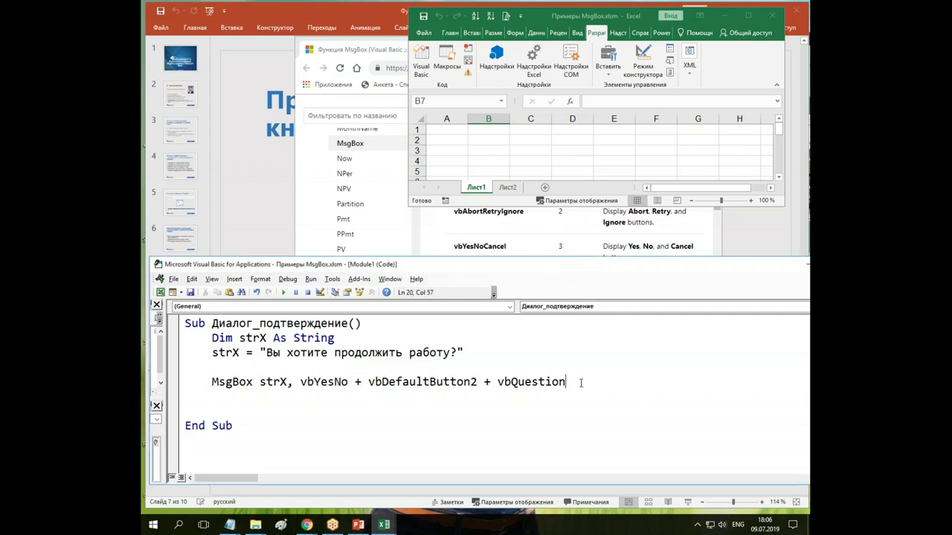
- Add the title argument "Подтверждение" after vbQuestion in the MsgBox line
text(,"")
key(Left)
key(alt+shift)
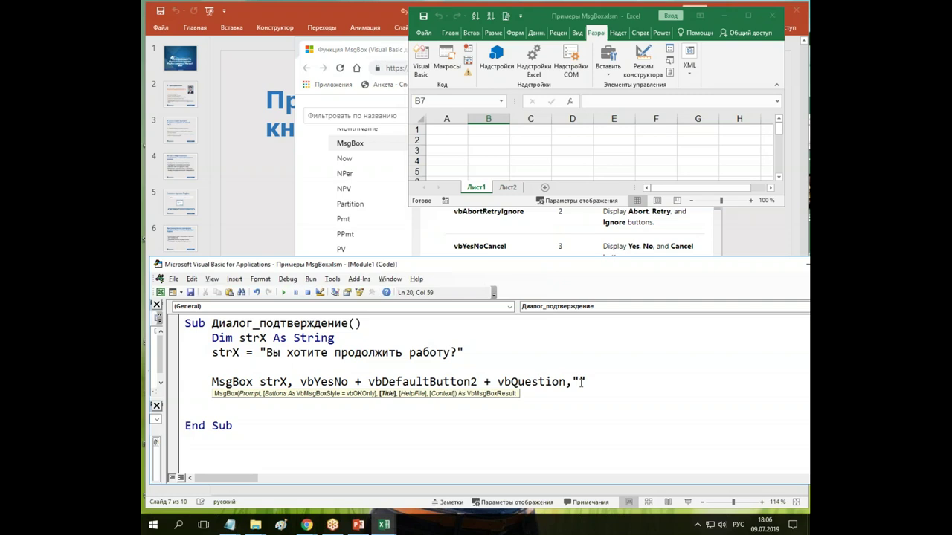
text(Подтверждение)
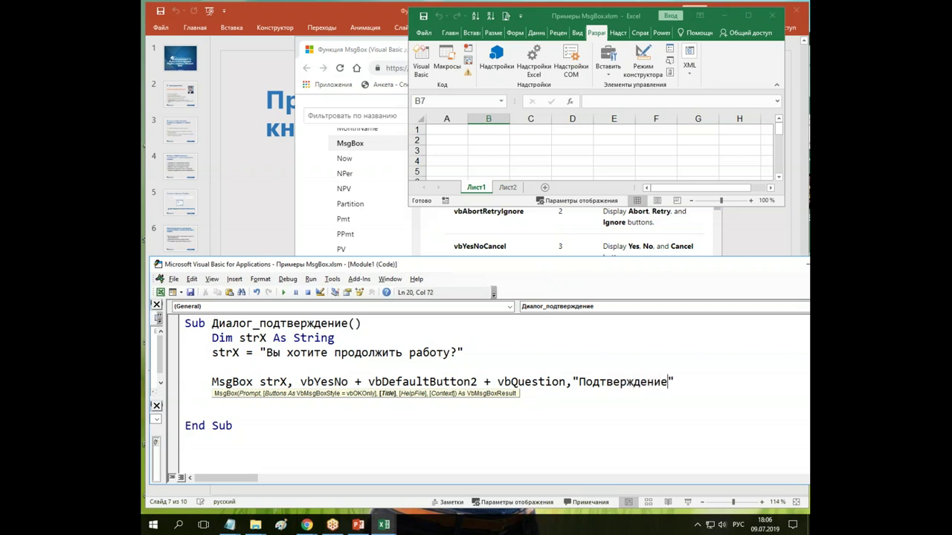
- Run the macro twice, answering Да each time
click(283, 292)
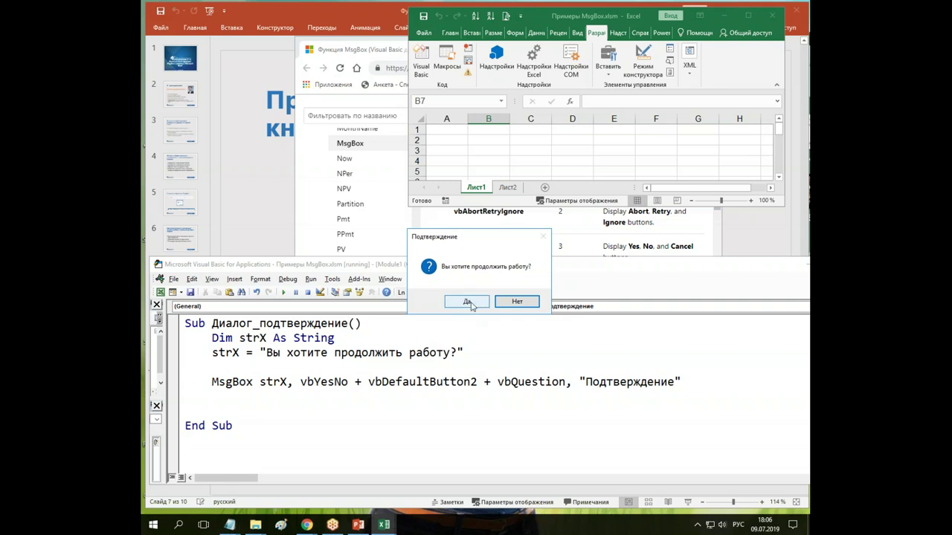
click(469, 302)
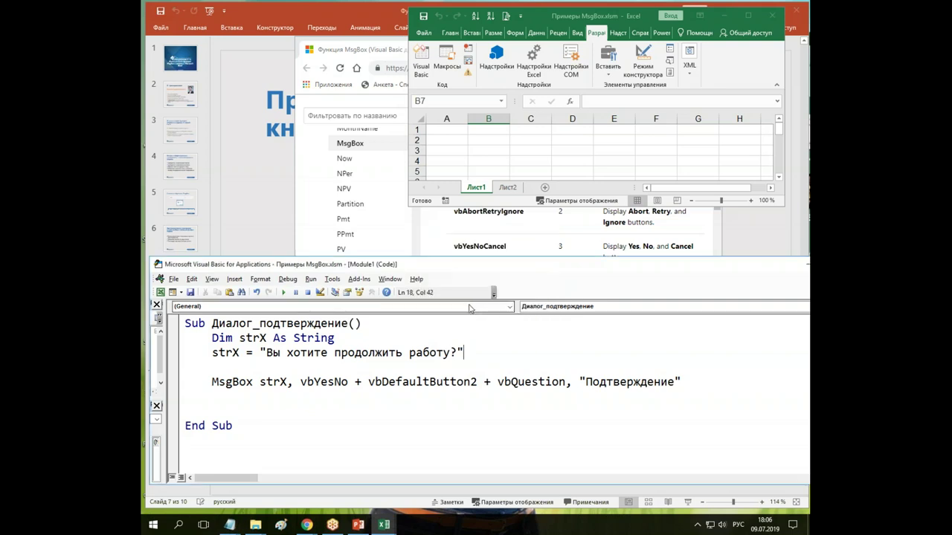
click(283, 292)
click(447, 300)
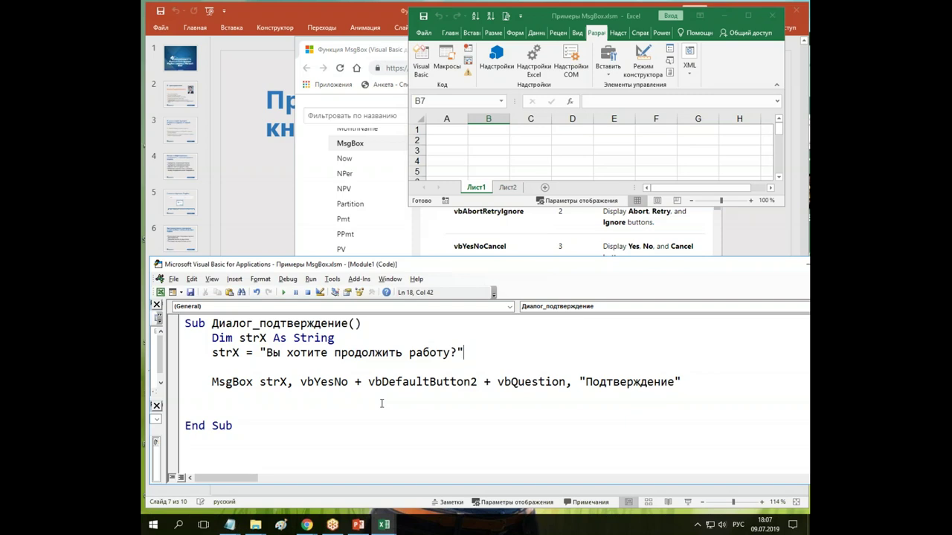
- Bring PowerPoint forward and show slides 6 and 7 with the MsgBox example
click(269, 200)
click(188, 246)
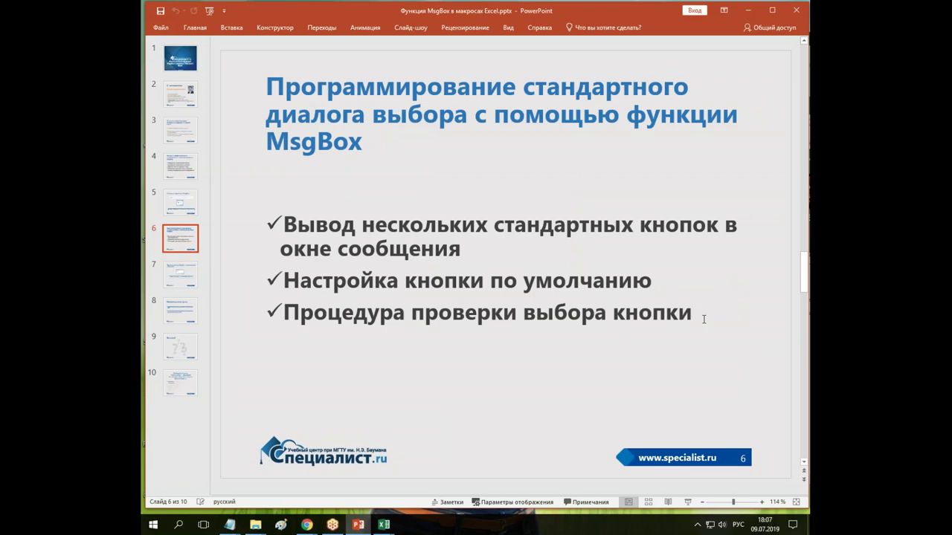
click(188, 272)
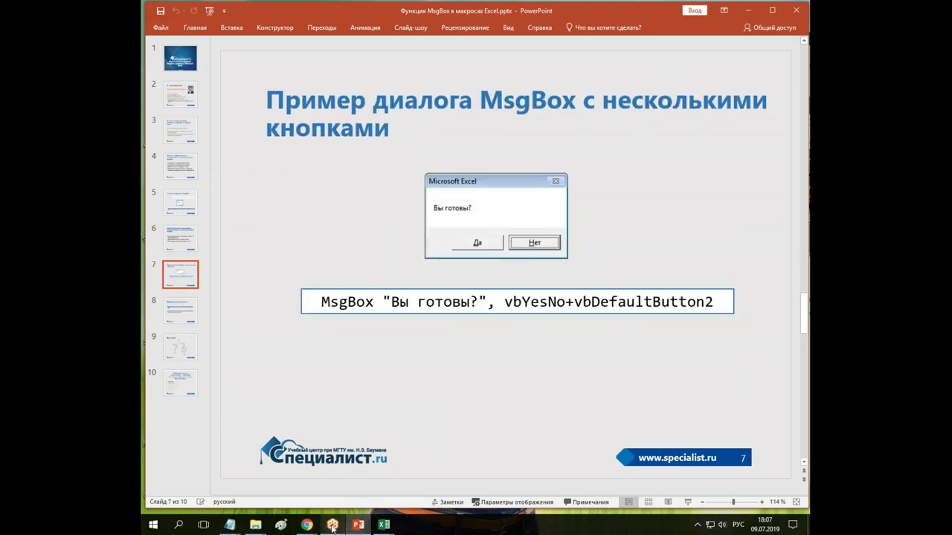
- Select MsgBox in the VBA code and open its online help page with F1
mouse_move(347, 528)
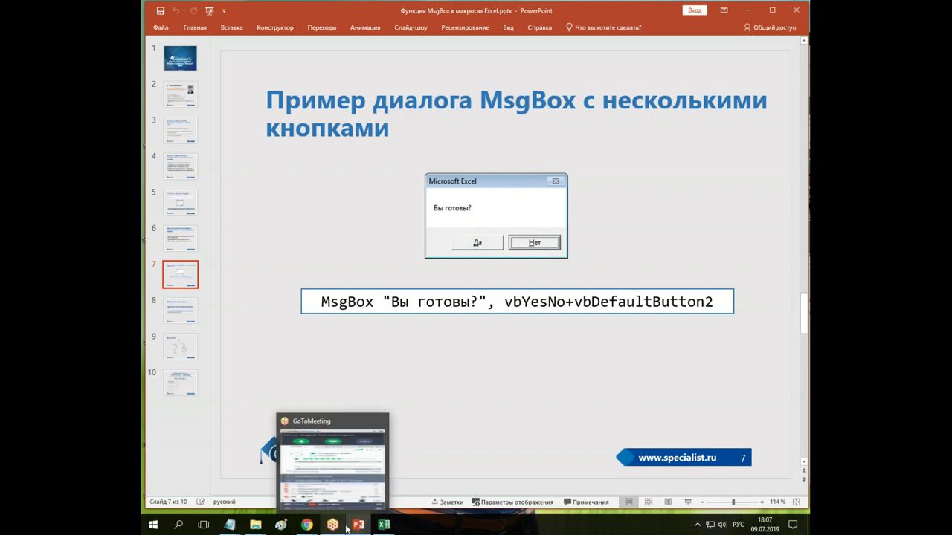
mouse_move(383, 526)
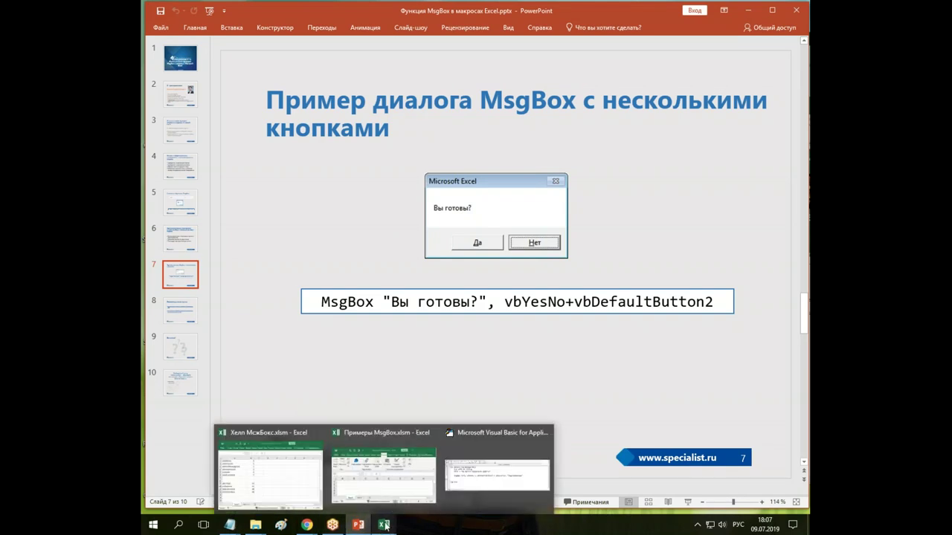
click(481, 485)
double_click(259, 382)
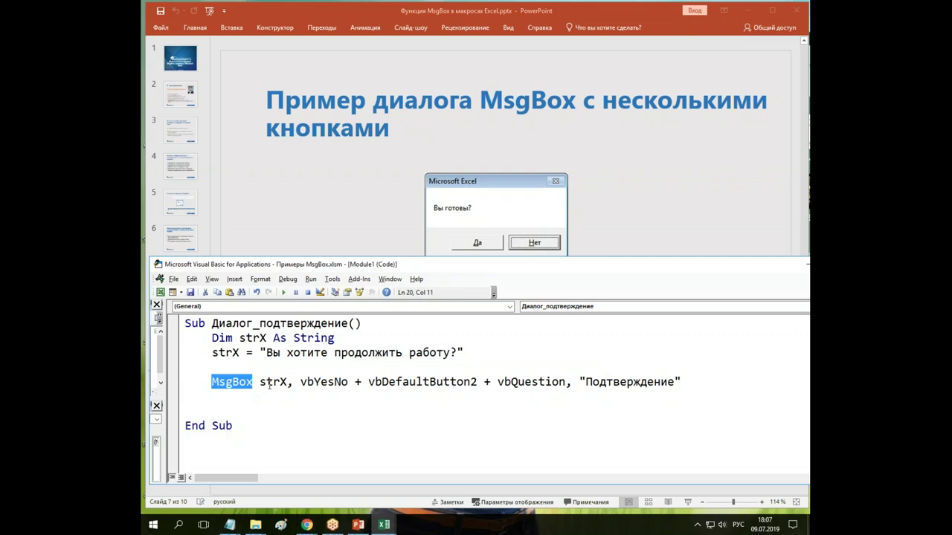
key(F1)
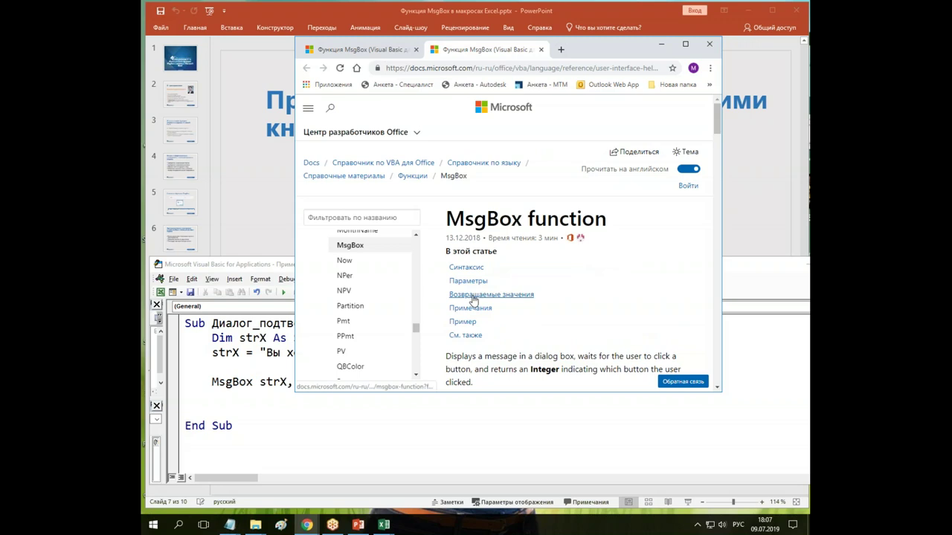
- Jump to the Return values table and highlight vbYes, vbNo = 7 and vbCancel
click(474, 299)
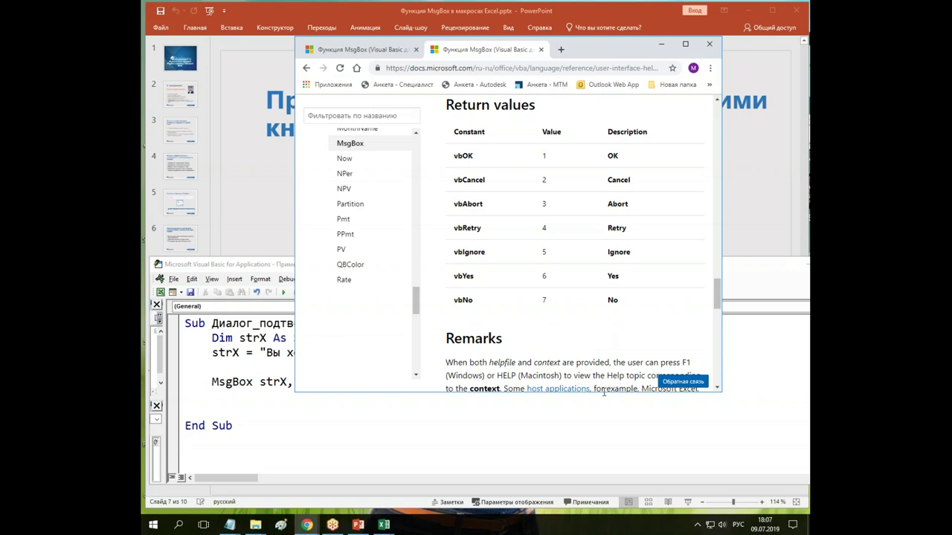
drag(603, 392, 606, 348)
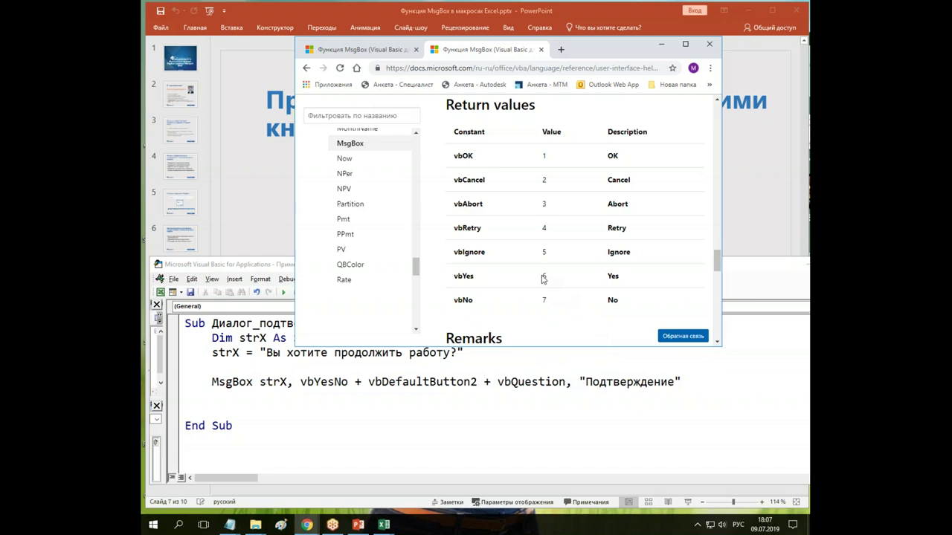
double_click(464, 277)
double_click(542, 300)
double_click(464, 300)
double_click(622, 179)
double_click(463, 181)
drag(454, 182, 466, 191)
- Scroll to the top of the MsgBox article and highlight the word Integer
click(511, 180)
scroll(559, 242, up, 5)
scroll(559, 242, up, 3)
scroll(559, 241, up, 3)
scroll(559, 241, up, 3)
scroll(559, 242, up, 3)
scroll(511, 258, up, 3)
scroll(512, 257, up, 3)
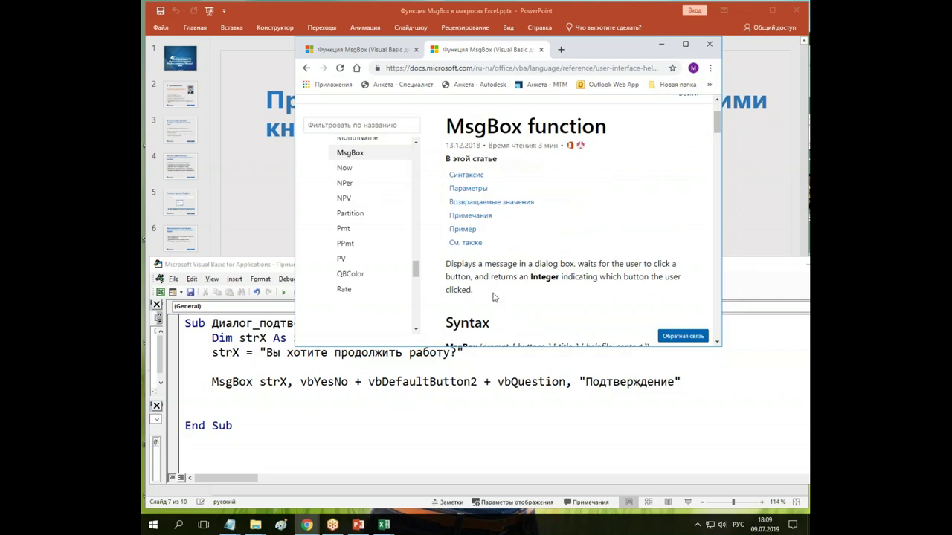
double_click(543, 276)
- Append ', intK As Integer' to the Dim strX As String line
click(485, 365)
click(368, 333)
text(б)
key(BackSpace)
text(, )
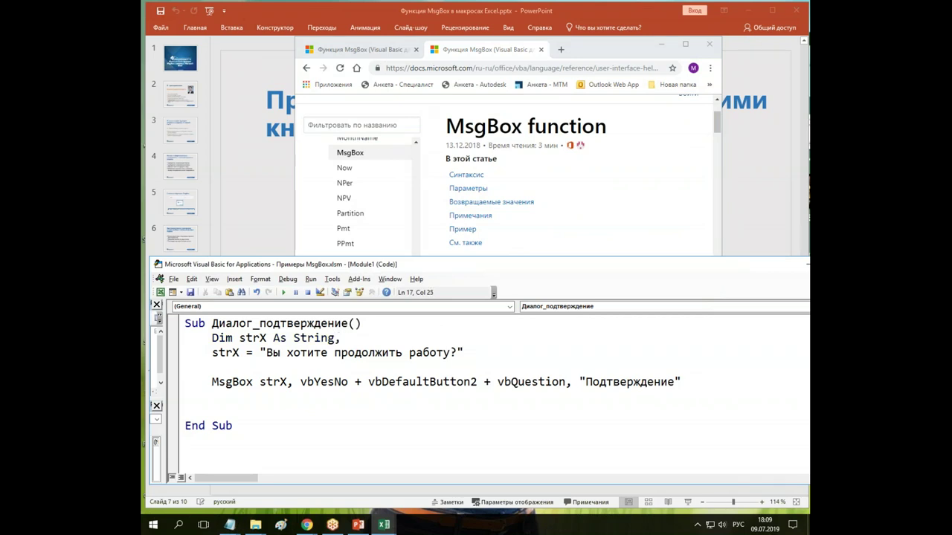
text(ште)
key(BackSpace)
key(BackSpace)
key(BackSpace)
key(alt+shift)
text(int)
text(K)
text( as )
text(int)
key(Tab)
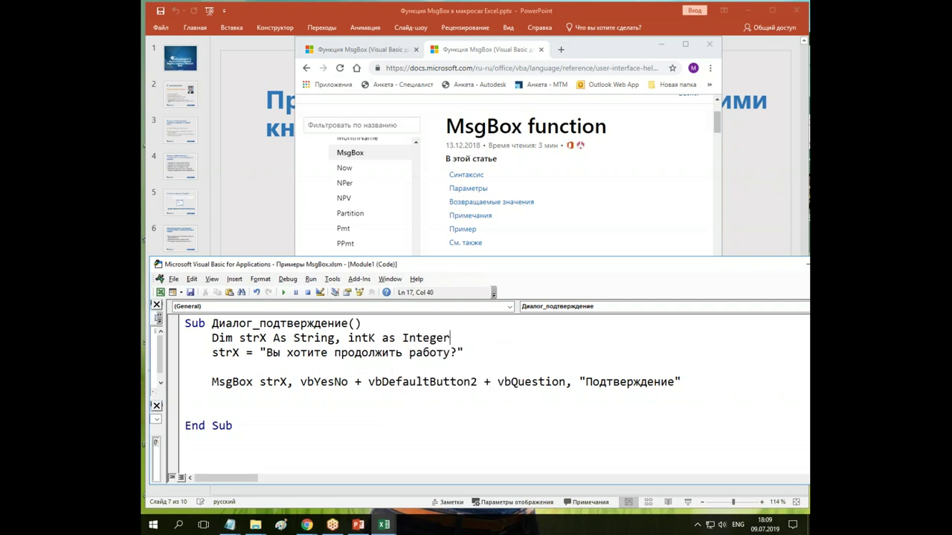
key(Down)
click(194, 381)
click(272, 395)
- Turn the call into intK = MsgBox(...) with its arguments wrapped in parentheses
click(361, 338)
double_click(361, 338)
key(ctrl+c)
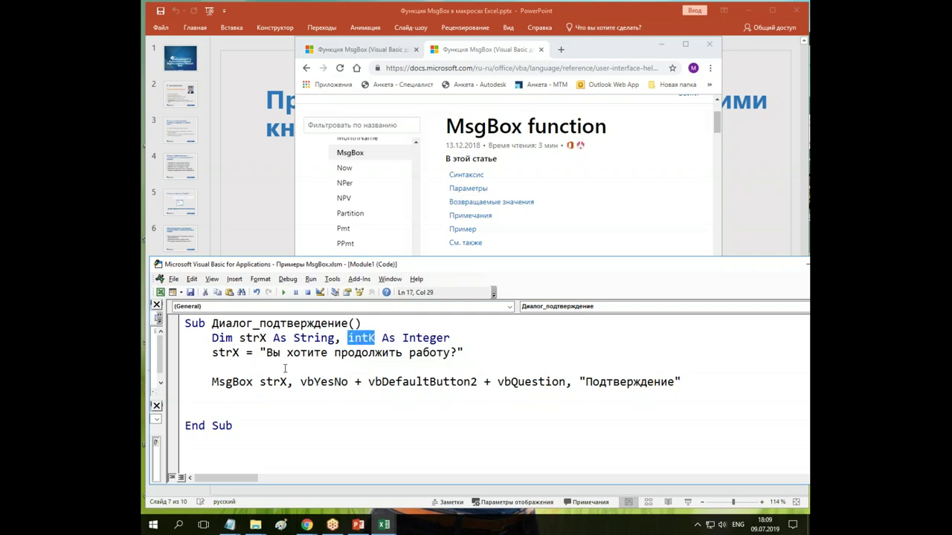
click(212, 382)
key(ctrl+v)
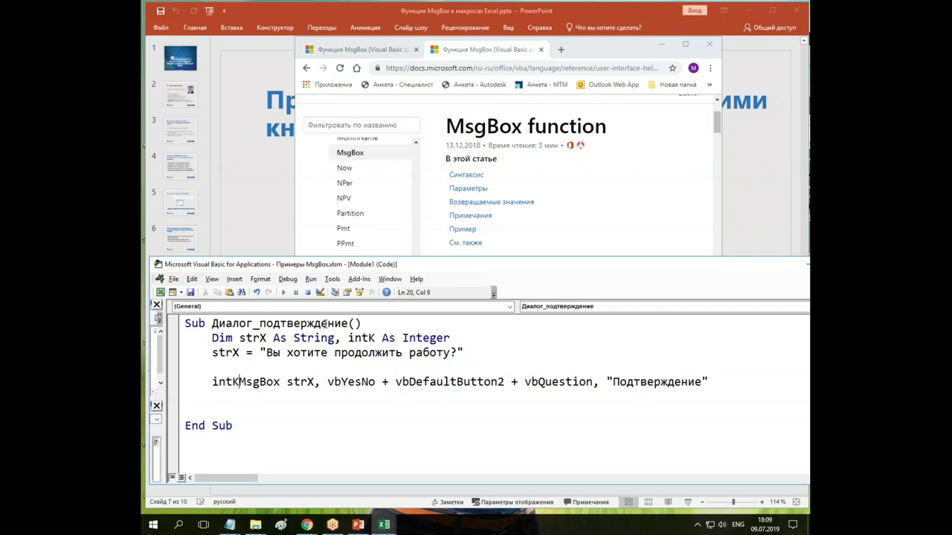
text(=)
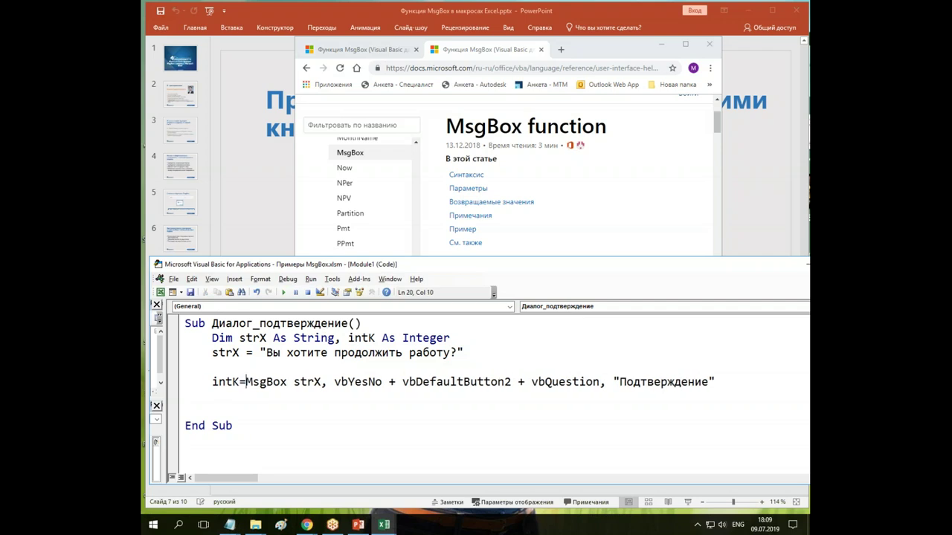
key(Down)
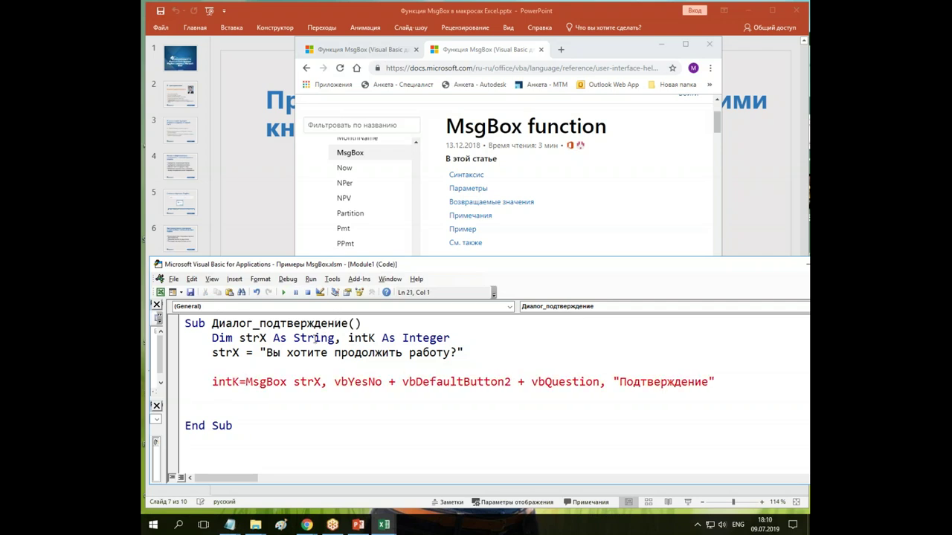
click(291, 382)
text(()
click(731, 381)
text())
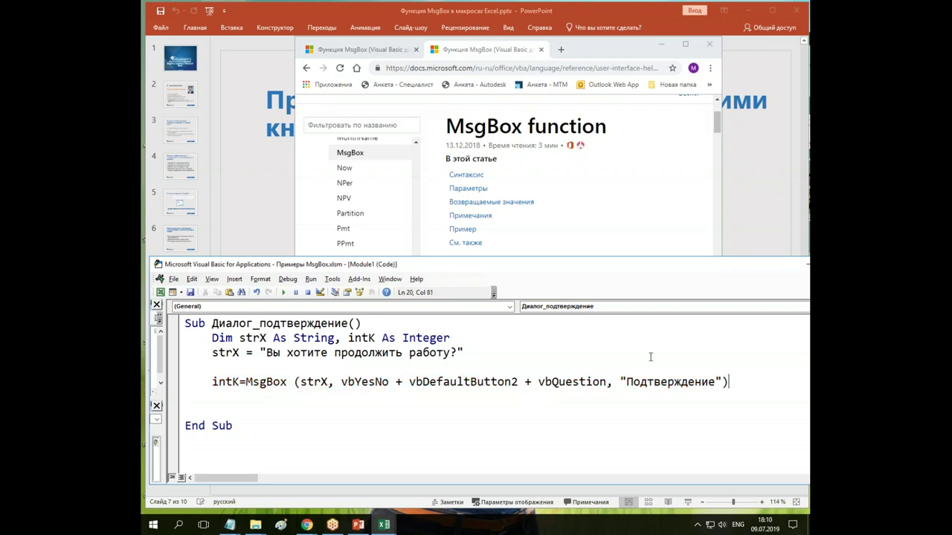
click(618, 352)
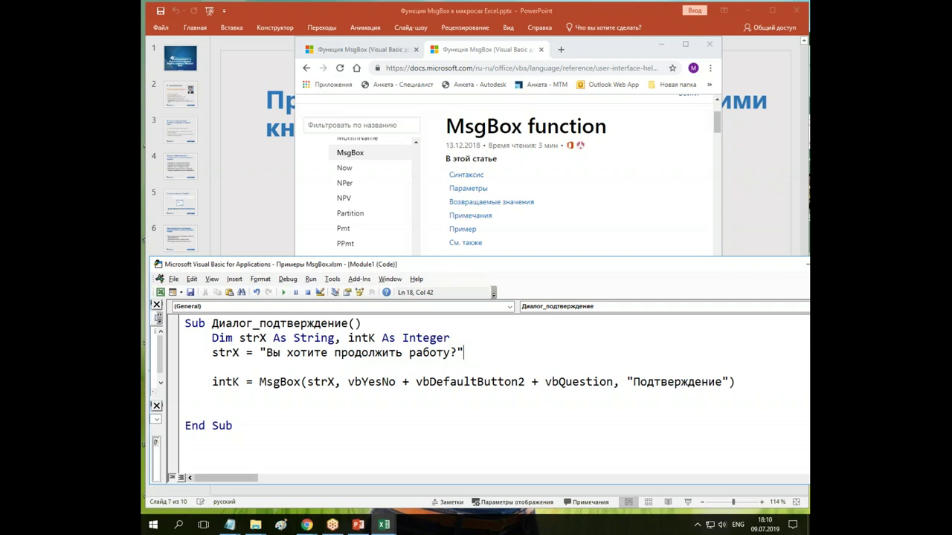
- Test parentheses on the Перенос_текста MsgBox call, see the syntax error, and remove them
click(181, 479)
click(322, 382)
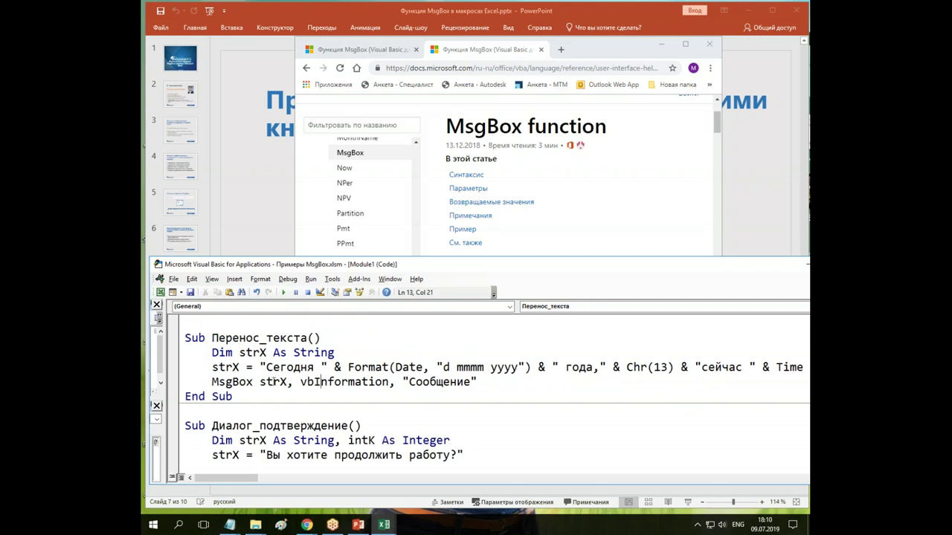
click(260, 381)
text(()
key(End)
text())
click(492, 349)
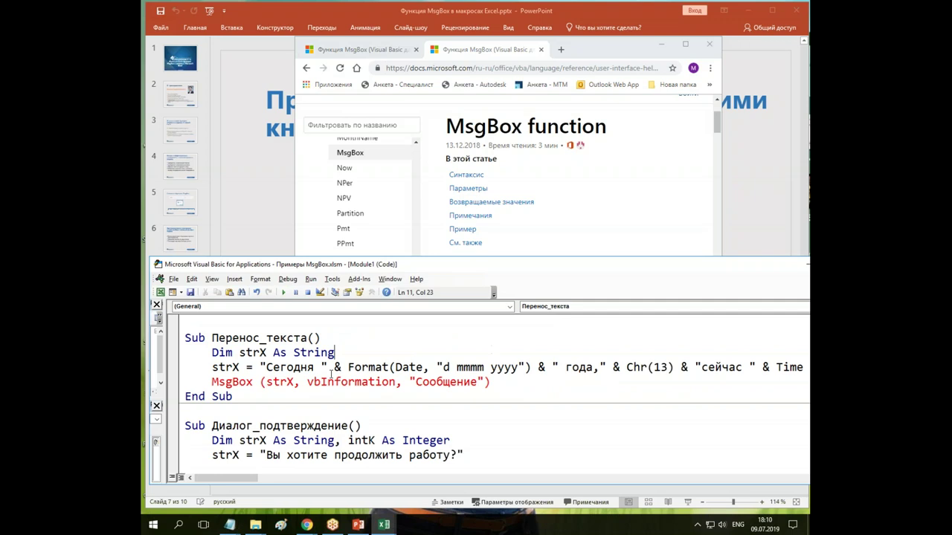
click(266, 381)
key(ctrl+z)
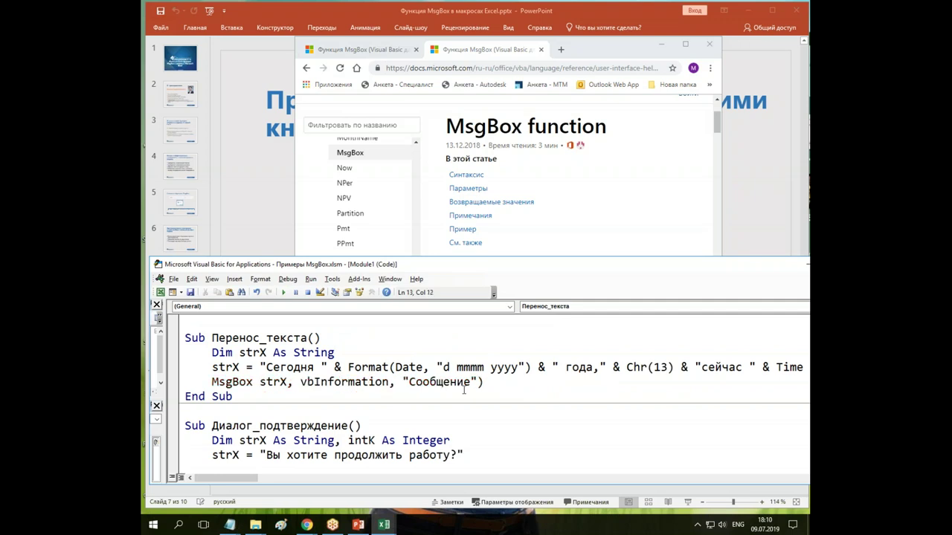
click(480, 381)
key(BackSpace)
scroll(456, 411, down, 1)
scroll(456, 411, down, 1)
click(360, 414)
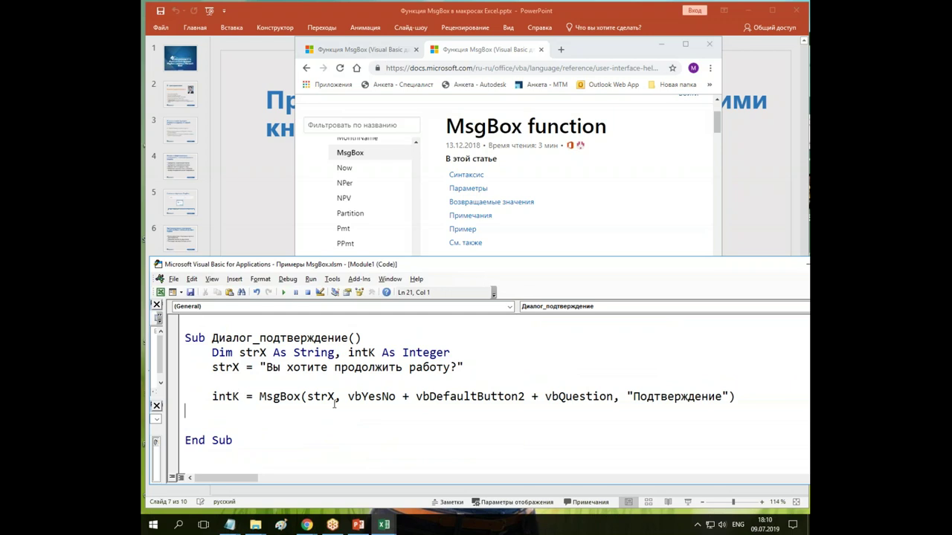
- Show Quick Info for MsgBox to check its parameters and return type
right_click(287, 396)
click(350, 291)
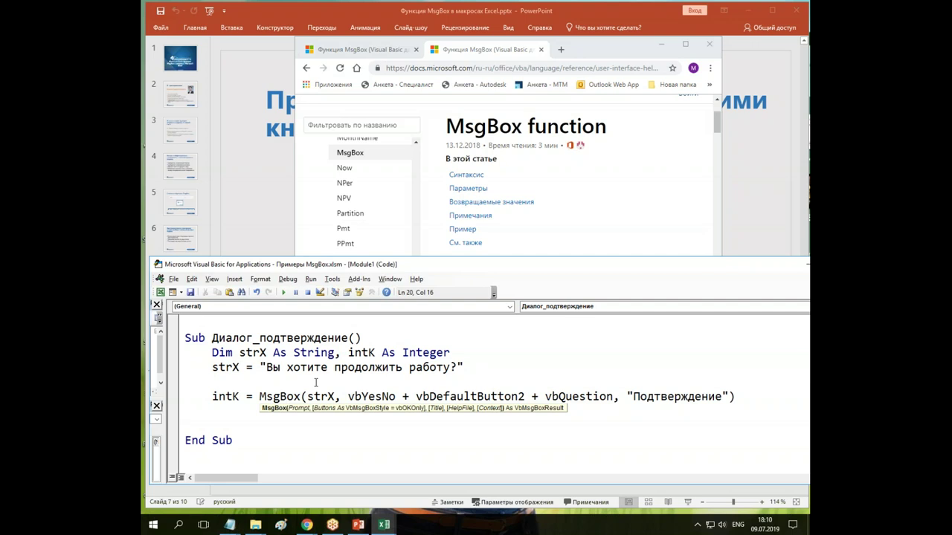
click(274, 381)
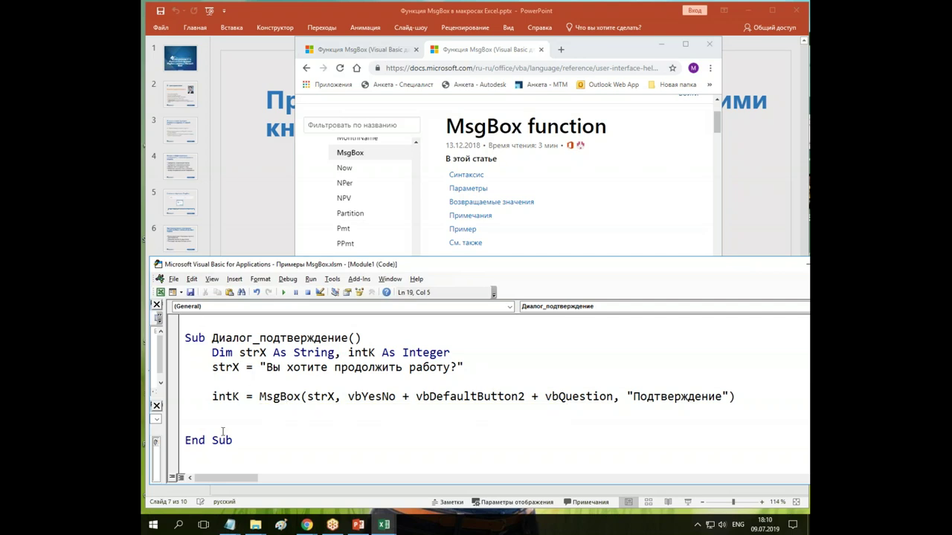
- Add blank lines before End Sub, enlarge the editor, and type 'If intK = vbYes Then'
scroll(180, 479, down, 1)
click(241, 399)
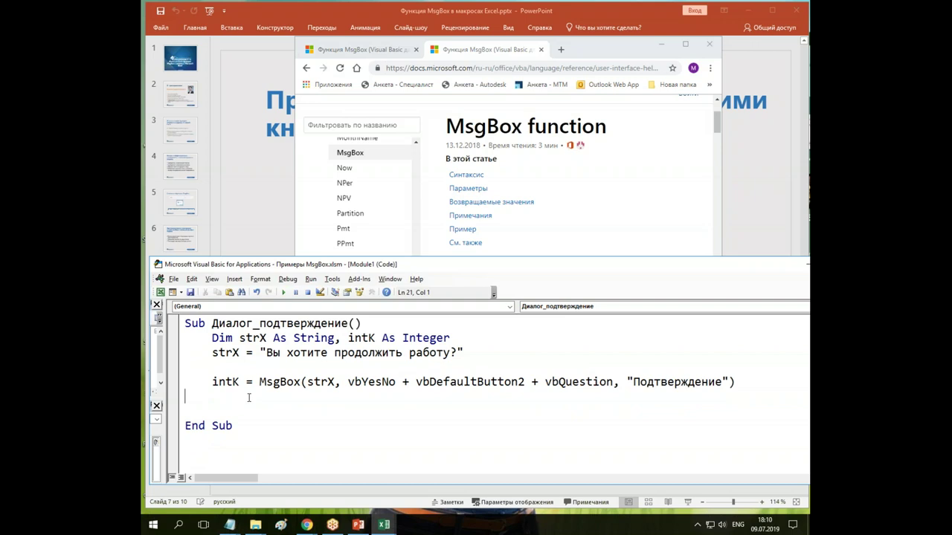
key(Return)
key(Tab)
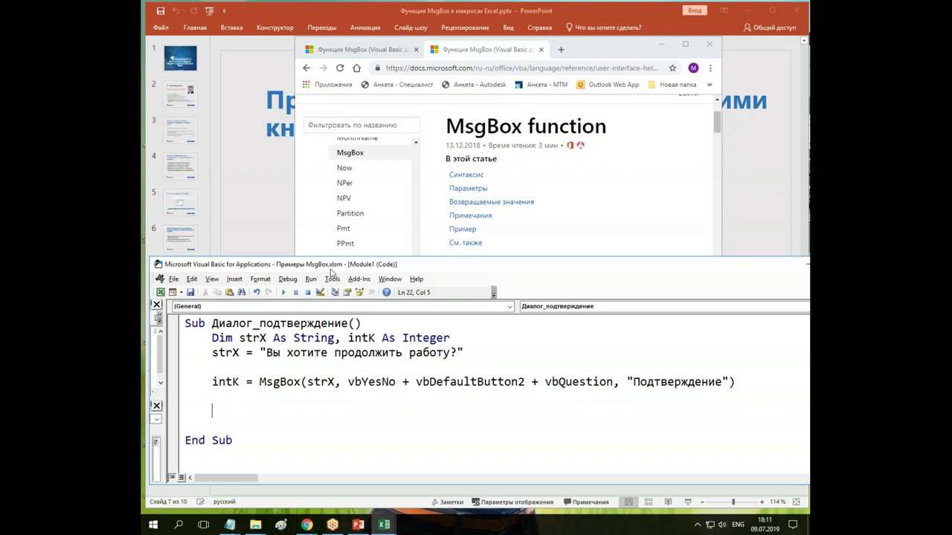
drag(330, 255, 330, 227)
key(Return)
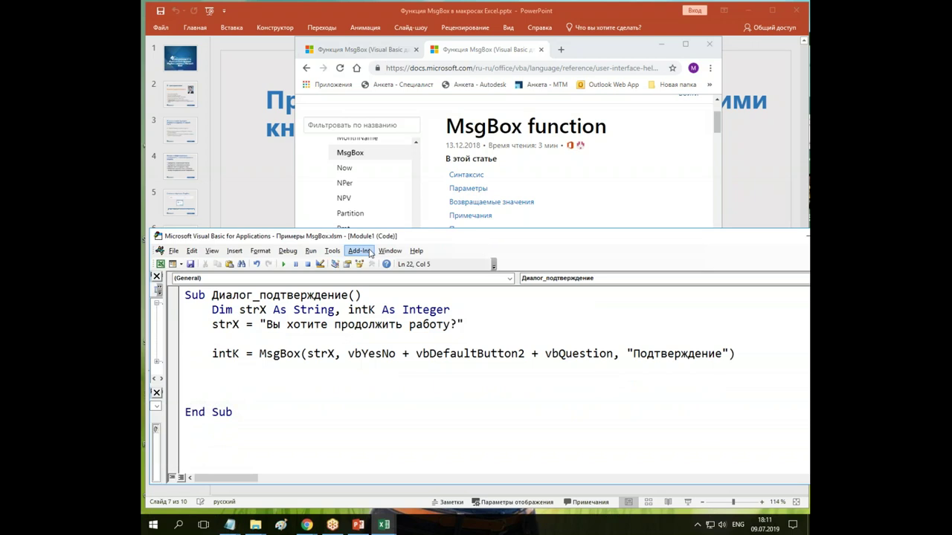
key(Up)
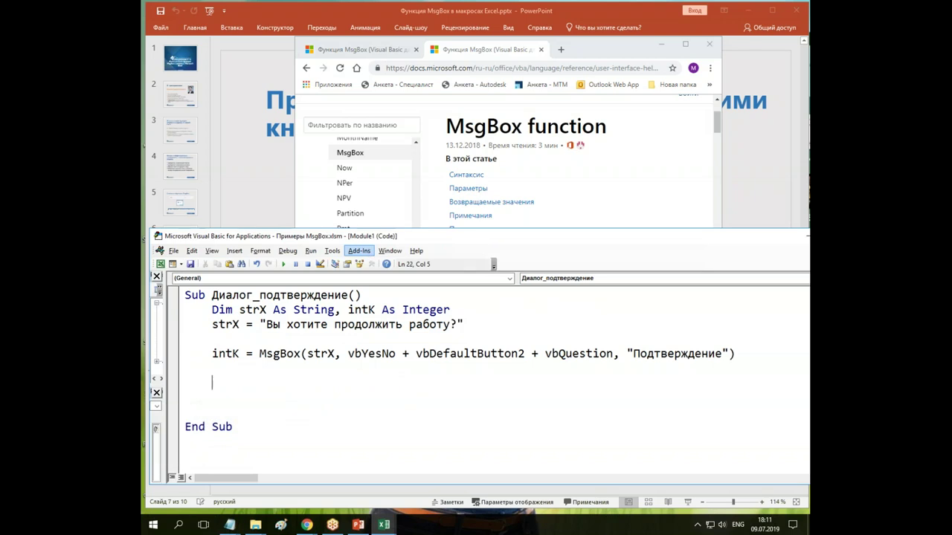
text(if )
text(intk)
text(=vbyes then)
- Add the Else and End If lines of the If block
key(Return)
key(Return)
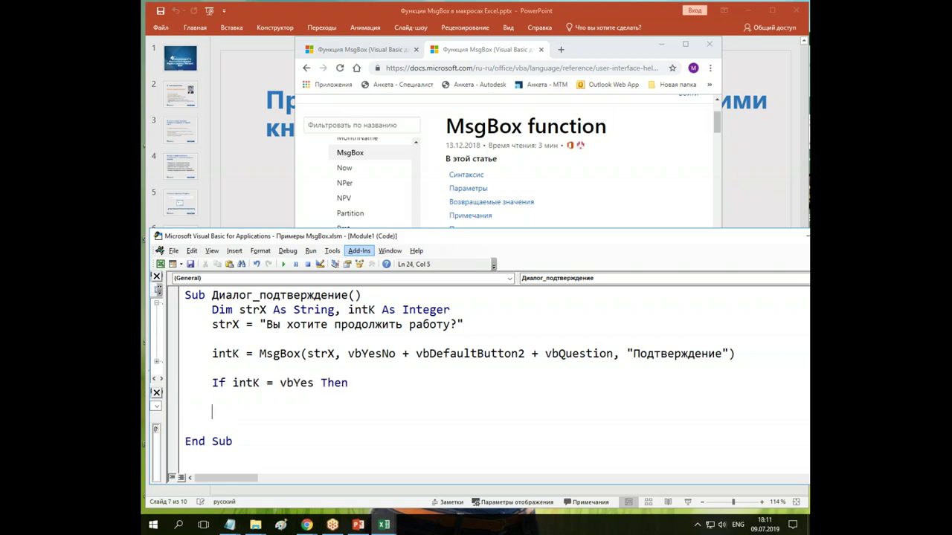
text(else)
key(Return)
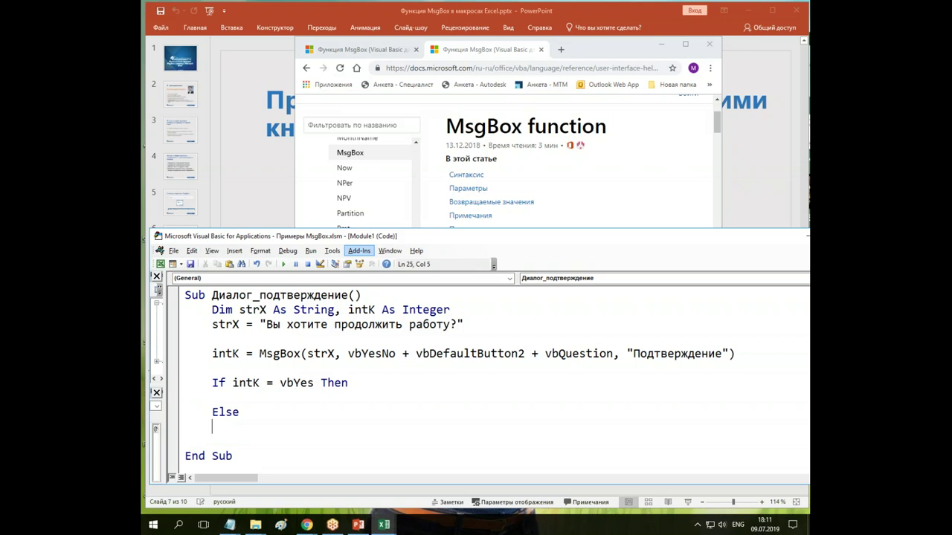
text(end if)
- Add MsgBox "Продолжайте!" as the Yes branch
key(Up)
key(Up)
key(Up)
text(msgbox)
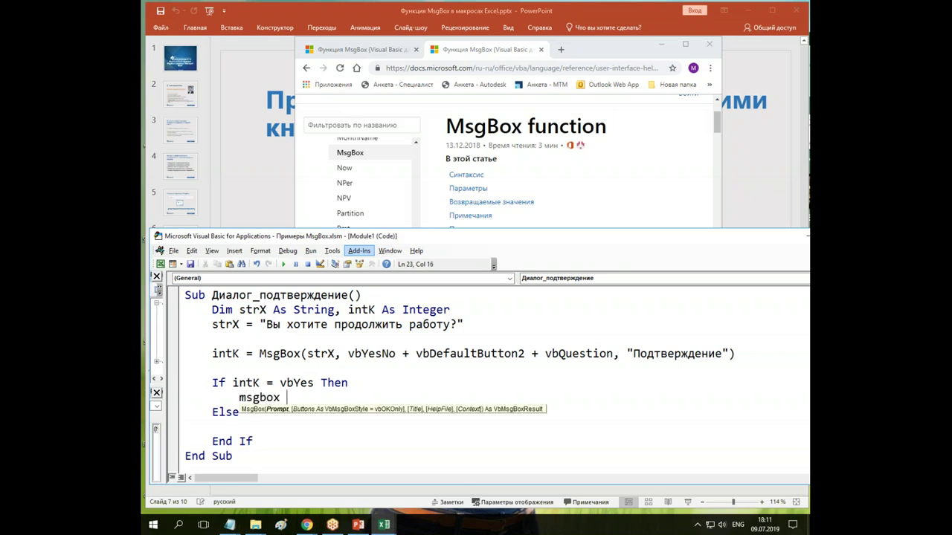
text( "")
key(Left)
key(alt+shift)
text(Продолжайте!)
key(Down)
key(Down)
- Add MsgBox "До свиданья!" under Else
key(Tab)
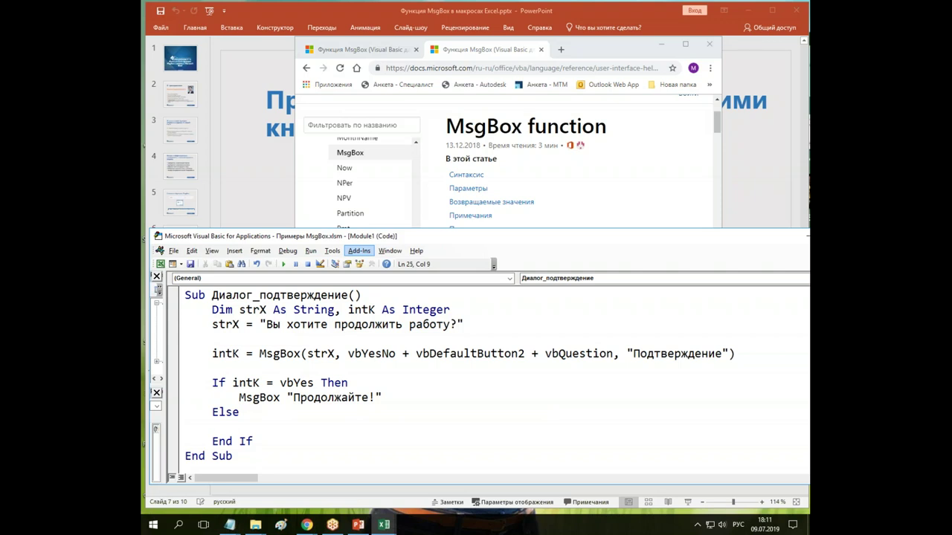
text(ьыпищч)
key(BackSpace)
key(BackSpace)
key(BackSpace)
key(BackSpace)
key(BackSpace)
key(BackSpace)
key(BackSpace)
key(alt+shift)
text(msgbox "")
key(Left)
key(alt+shift)
text(До свиданья!)
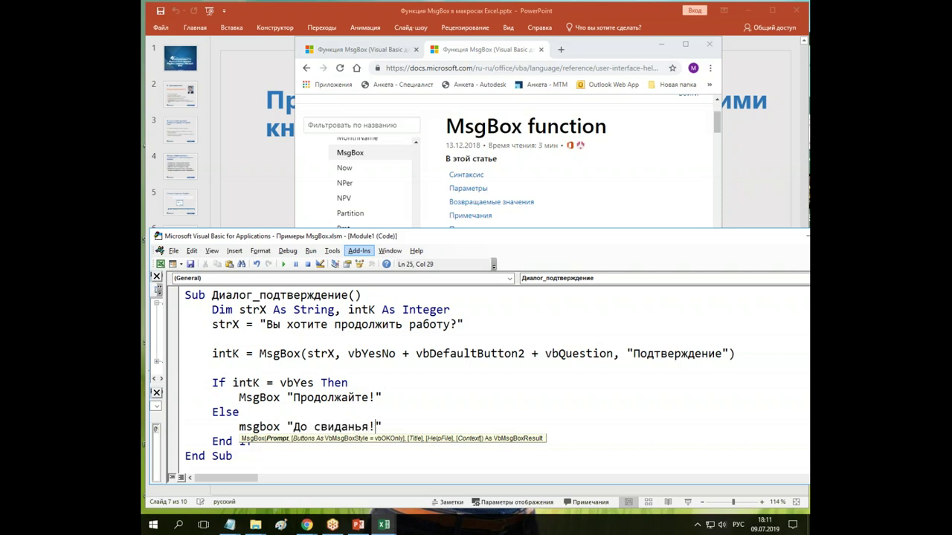
- Give the Продолжайте! message the vbInformation icon
click(388, 396)
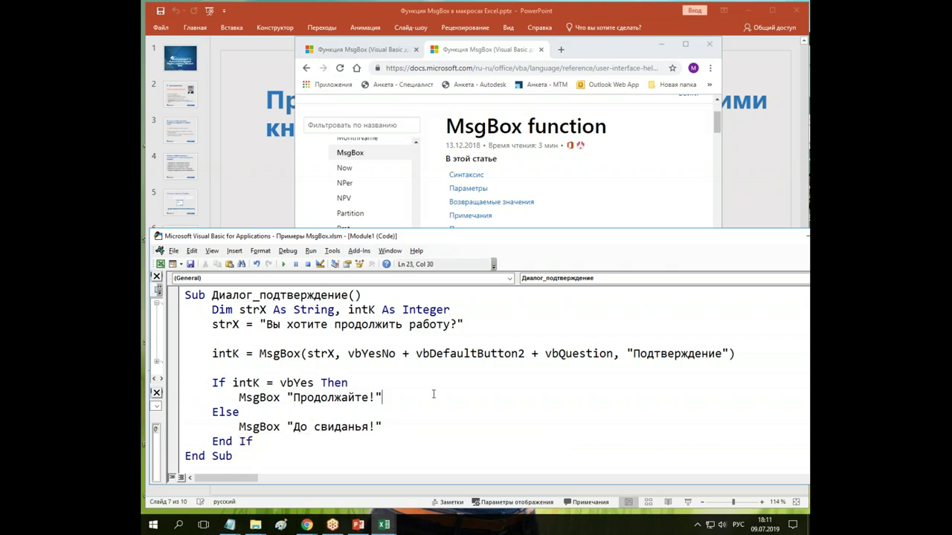
text(б)
key(BackSpace)
text(,)
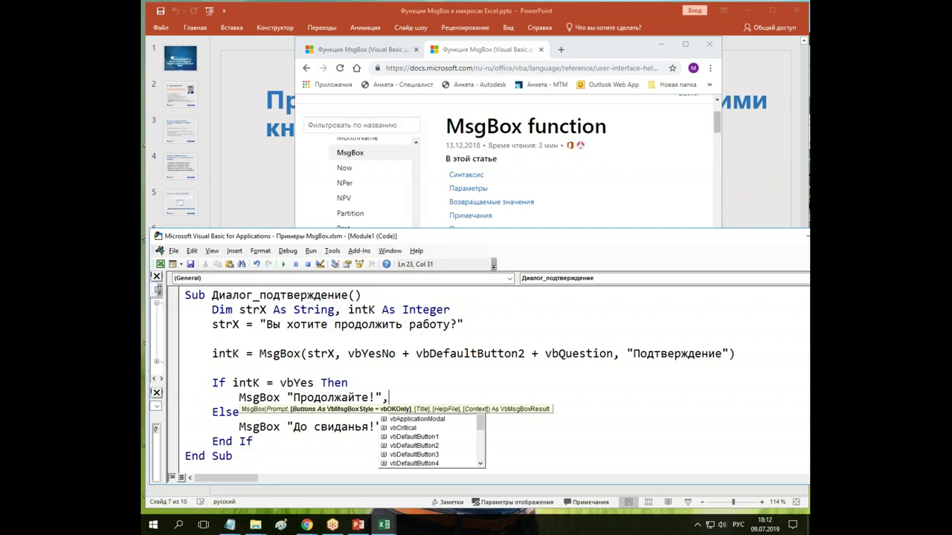
key(alt+shift)
text(vbi)
key(Tab)
click(420, 339)
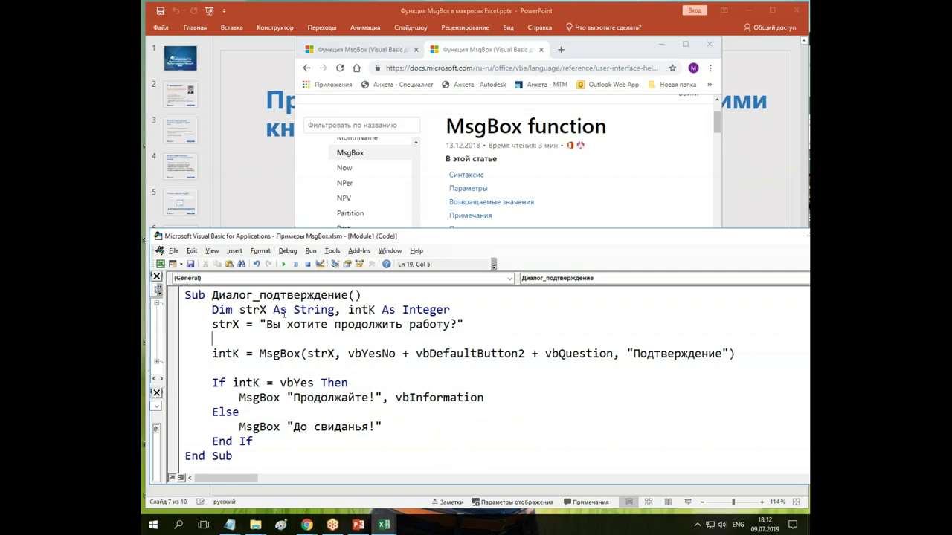
click(335, 324)
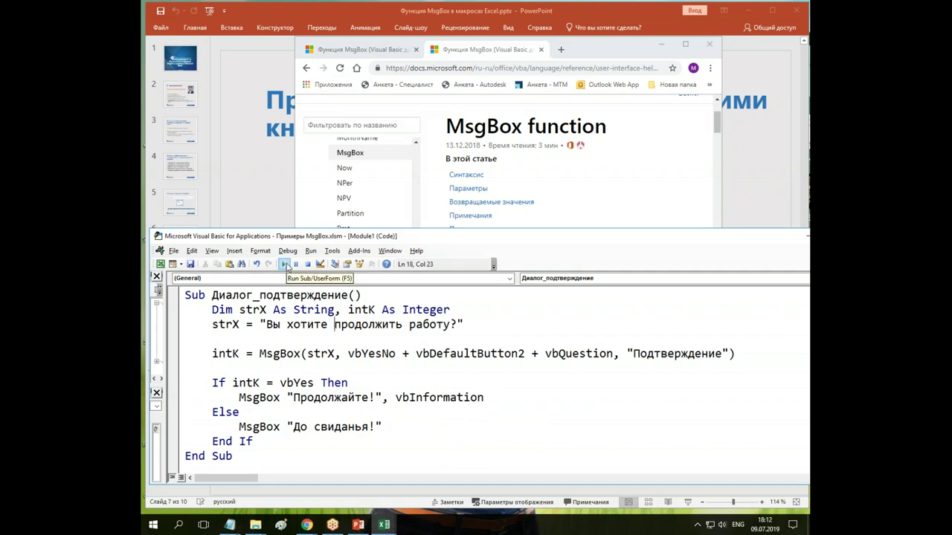
- Run the macro twice: Нет shows 'До свиданья!', Да shows 'Продолжайте!'
click(287, 266)
drag(455, 238, 431, 212)
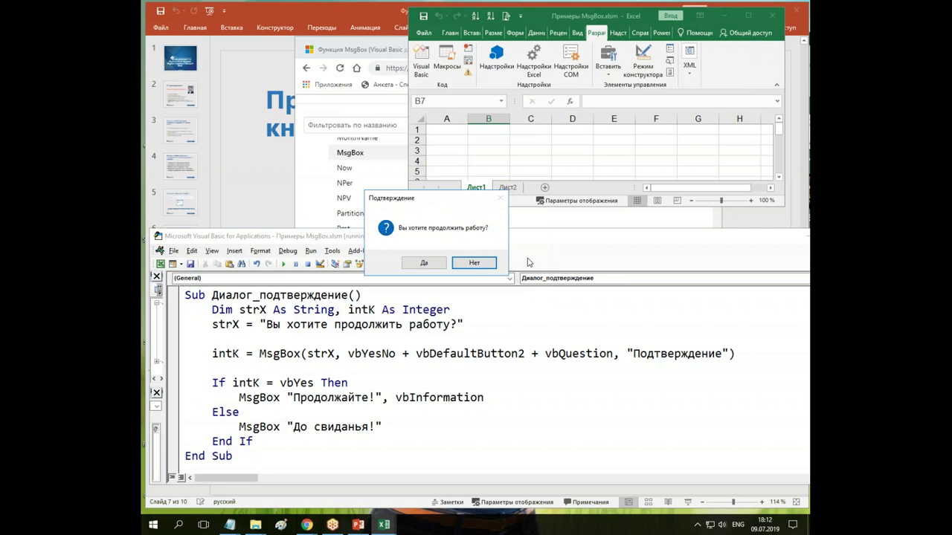
click(473, 262)
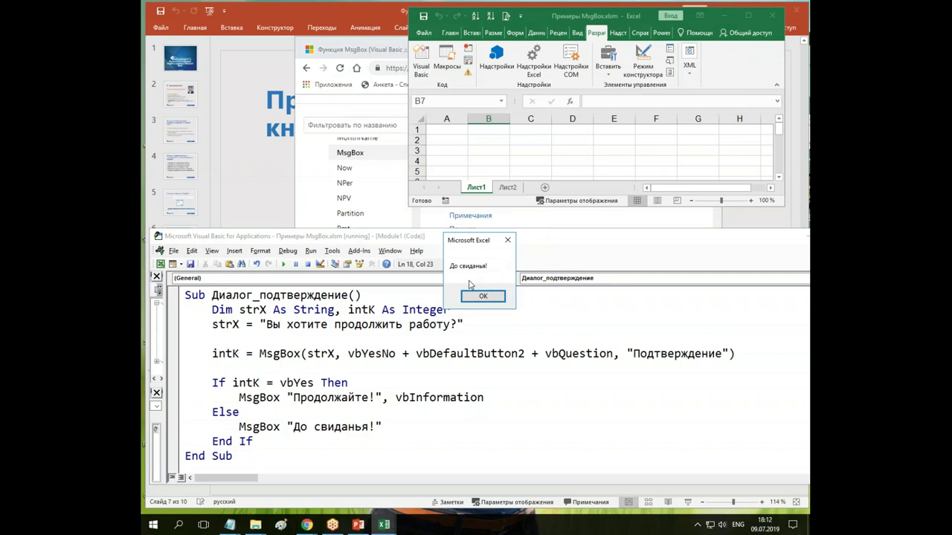
click(481, 297)
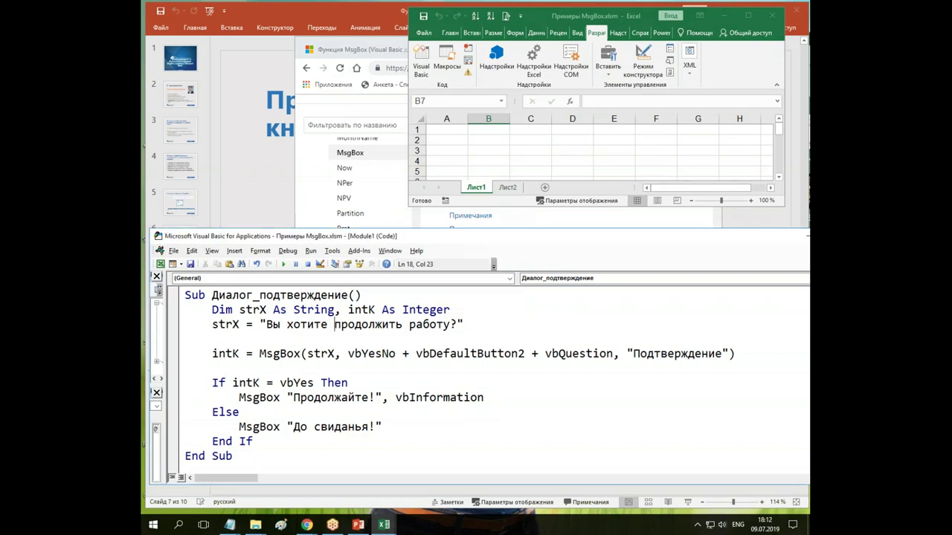
click(284, 264)
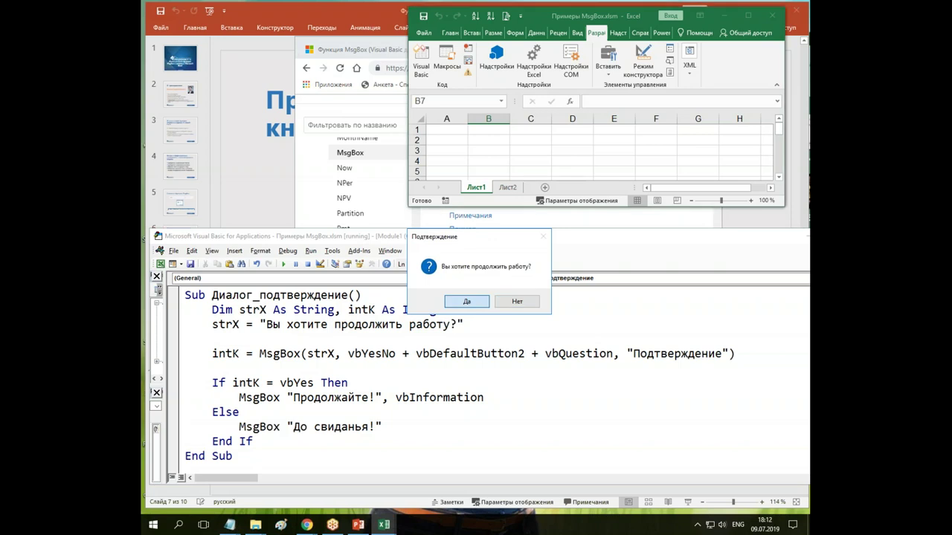
click(467, 302)
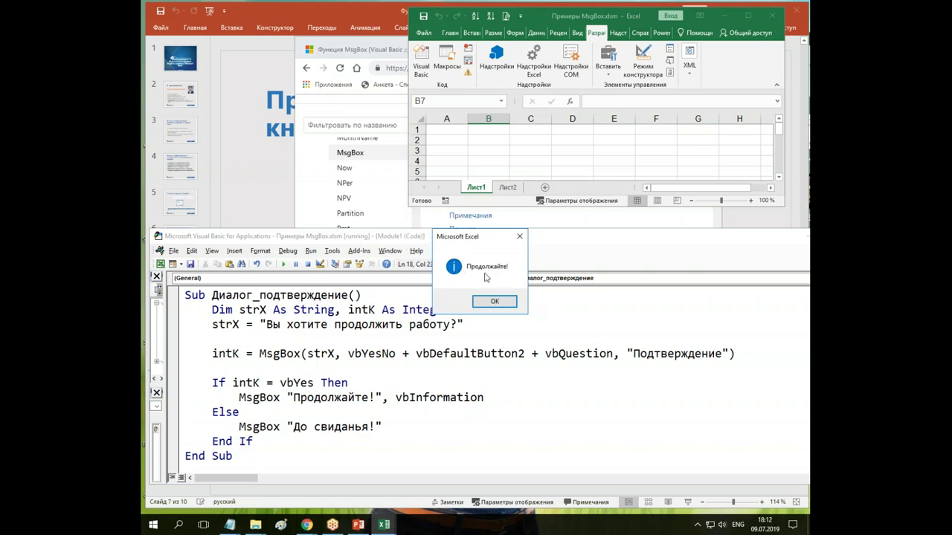
click(480, 301)
- Repeat the Нет and Да tests, pointing out vbInformation in the code
click(382, 367)
click(285, 265)
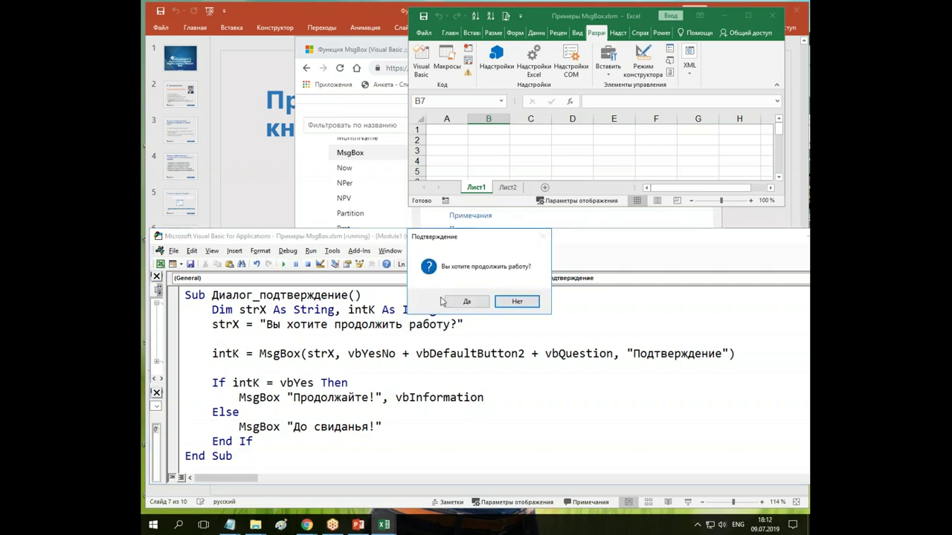
click(522, 308)
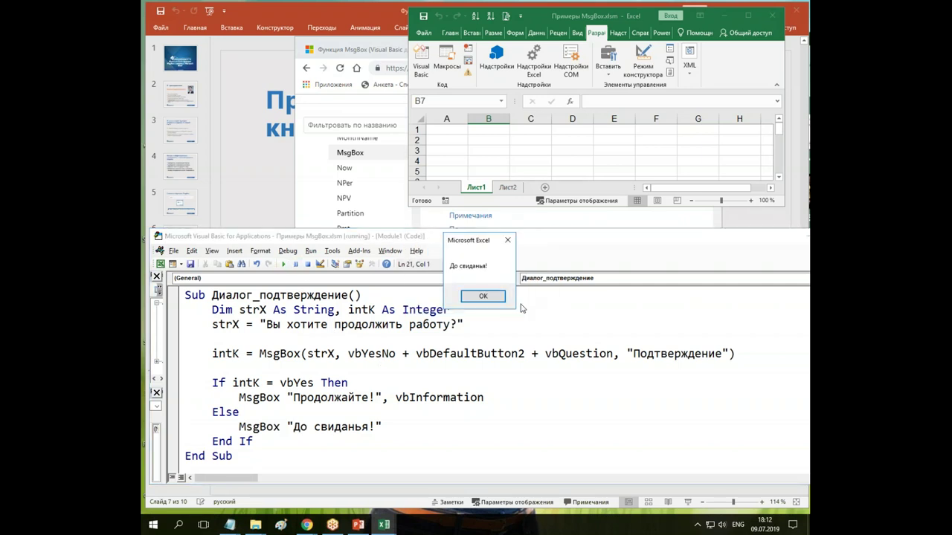
click(484, 297)
double_click(436, 402)
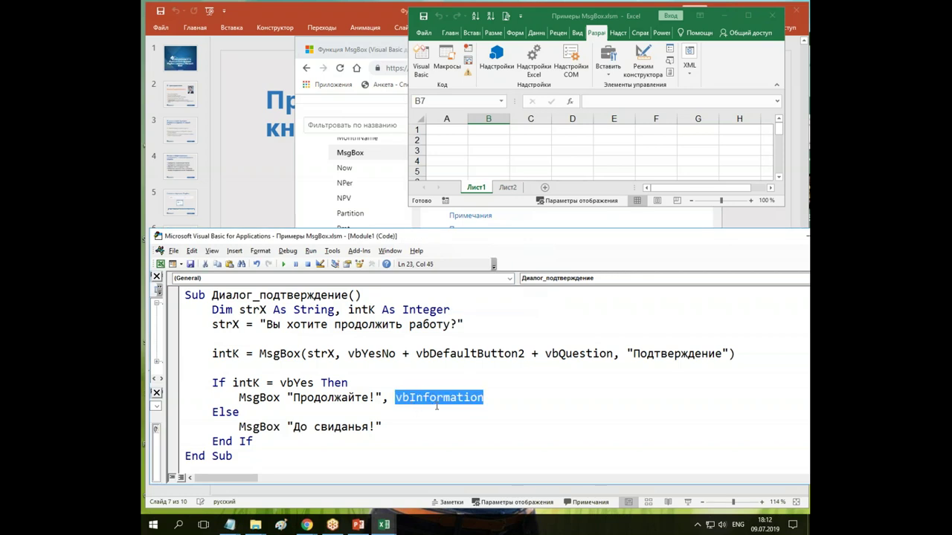
click(284, 264)
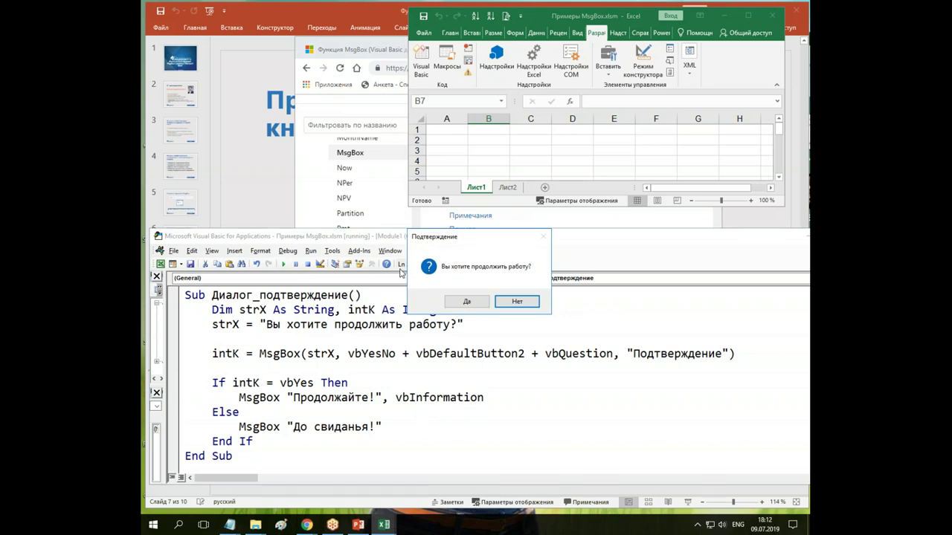
click(469, 305)
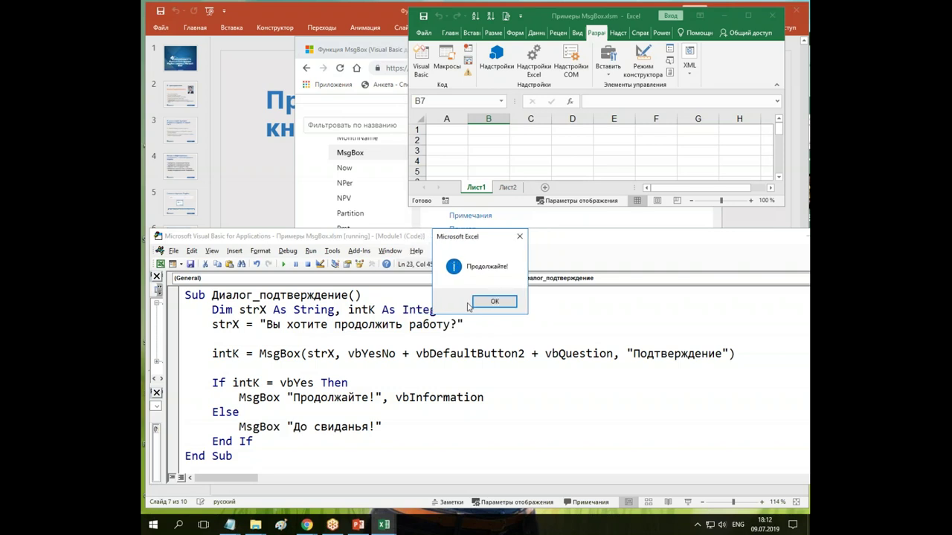
click(498, 304)
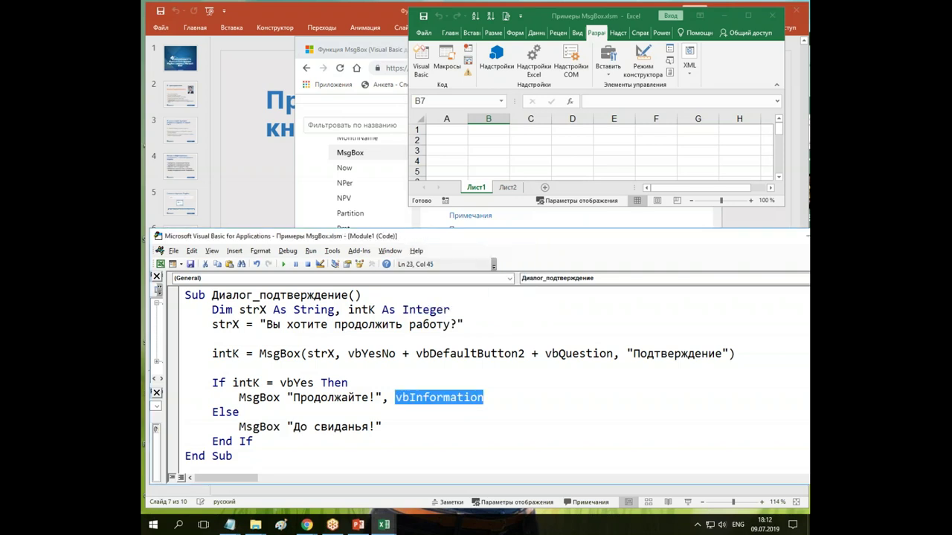
click(476, 357)
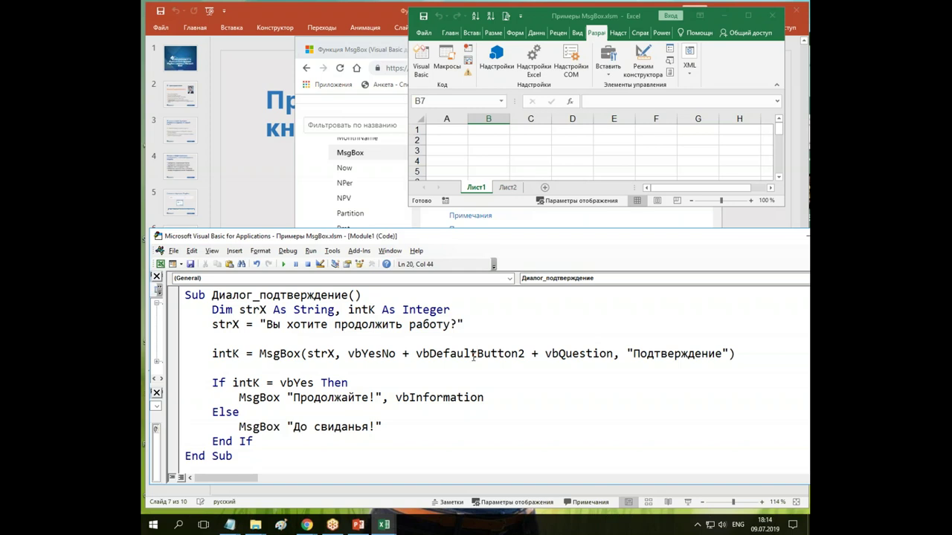
- Return to PowerPoint and show slide 8 (Рекомендуемые курсы), then slide 9 (Вопросы?)
click(444, 342)
click(529, 159)
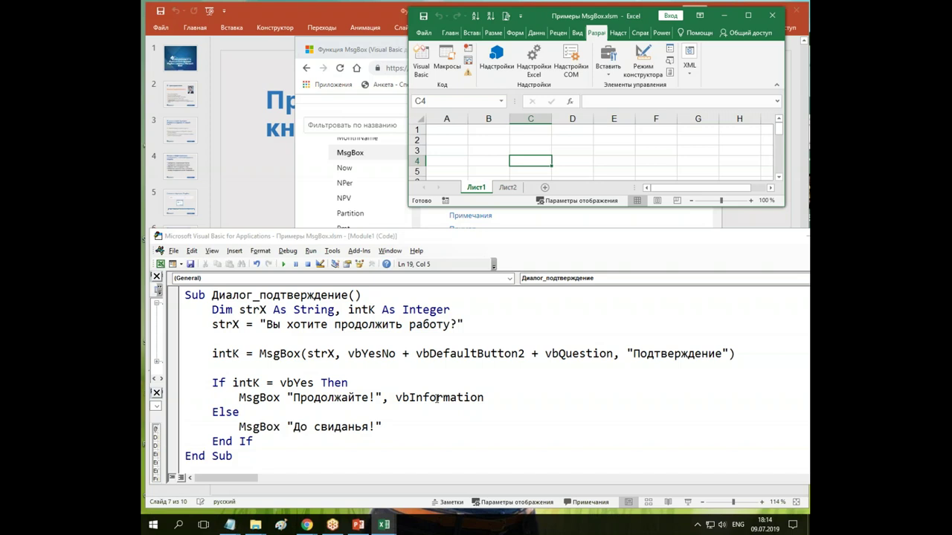
click(276, 196)
click(186, 316)
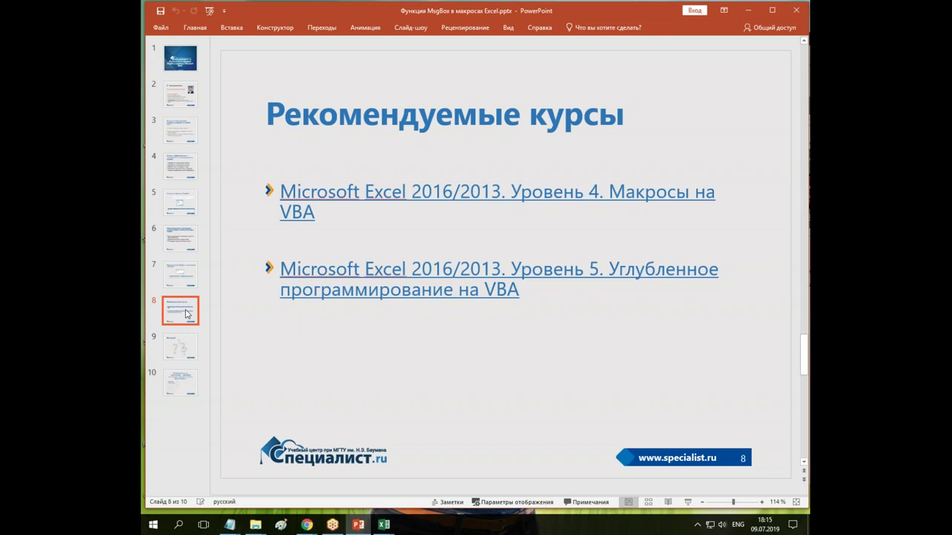
click(189, 346)
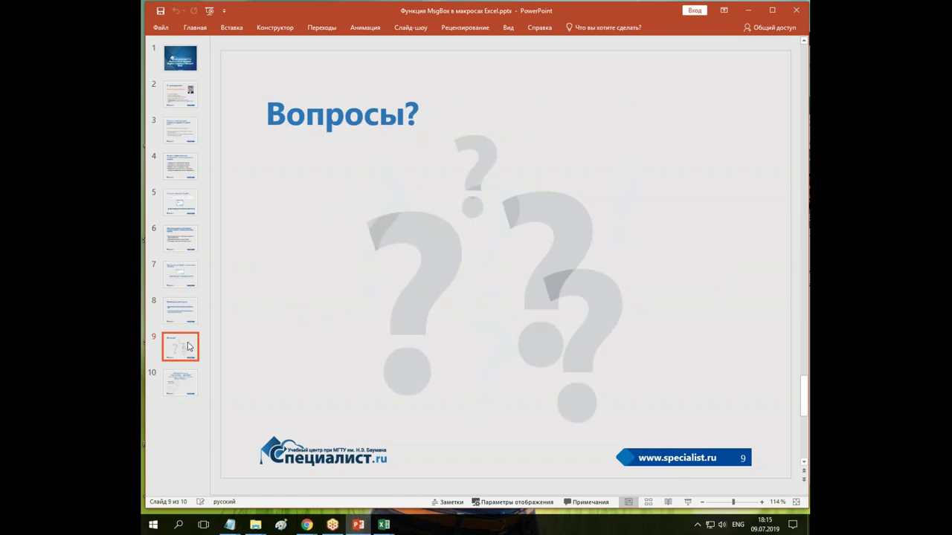